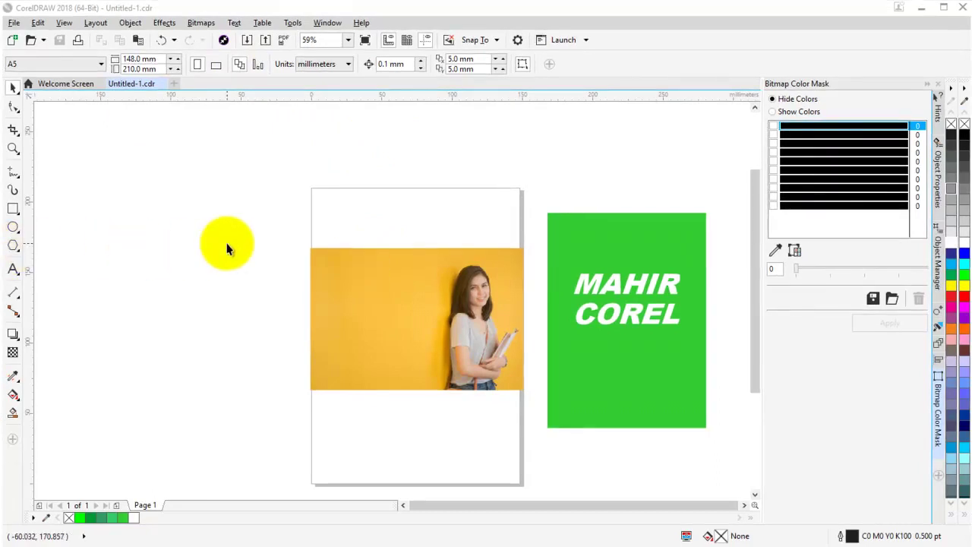
scroll(343, 222, "down", 2)
scroll(343, 222, "up", 2)
left_click_drag(387, 241, 299, 233)
left_click(310, 221)
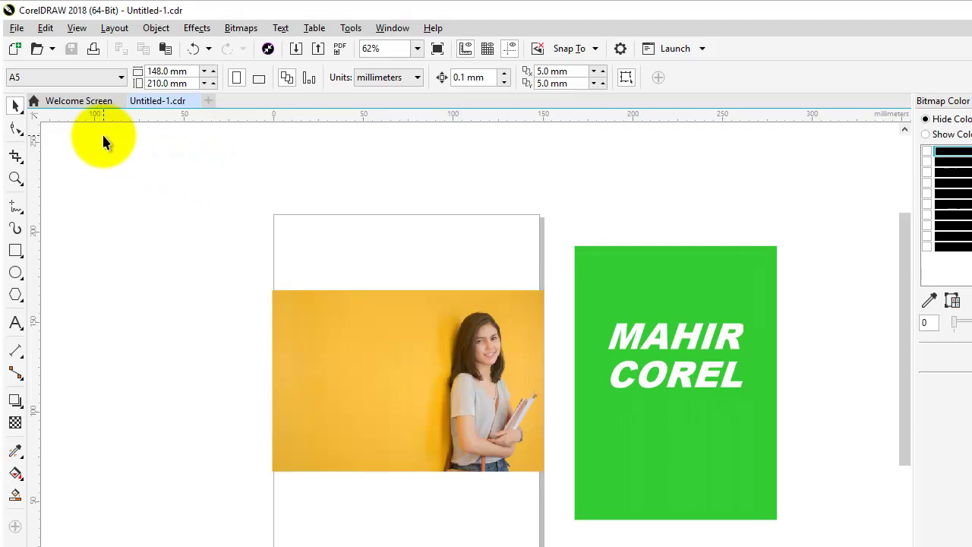
- Start a new document and examine the available page sizes
left_click(16, 51)
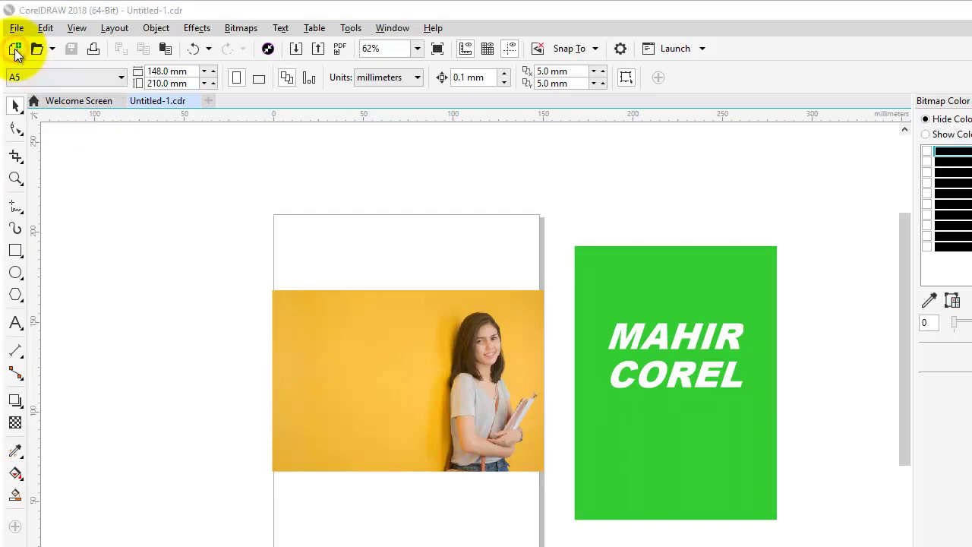
left_click_drag(582, 150, 664, 165)
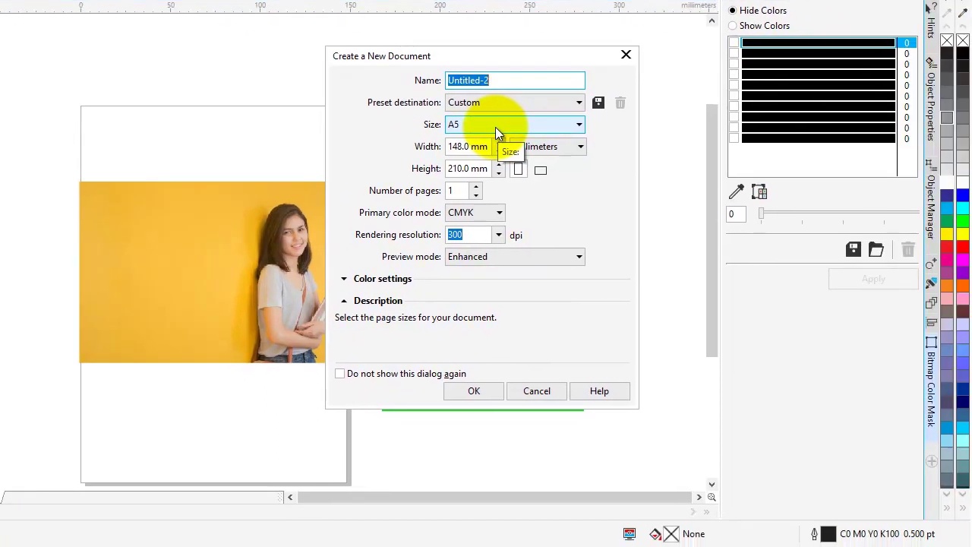
left_click(688, 236)
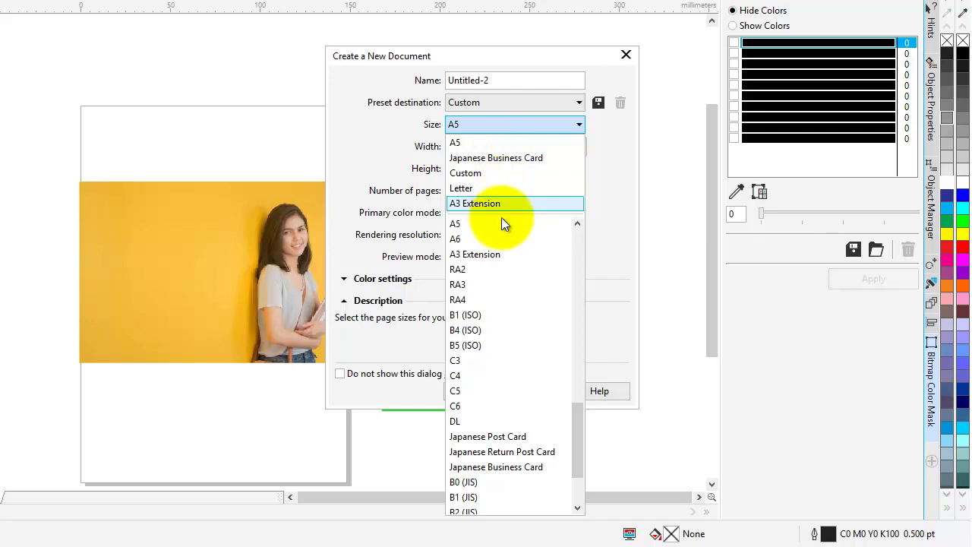
scroll(497, 254, "down", 2)
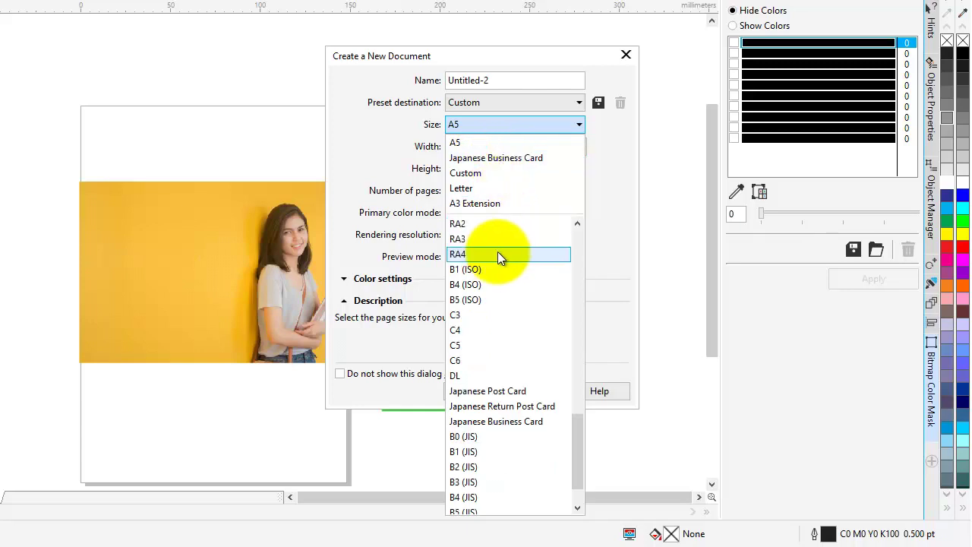
left_click(390, 137)
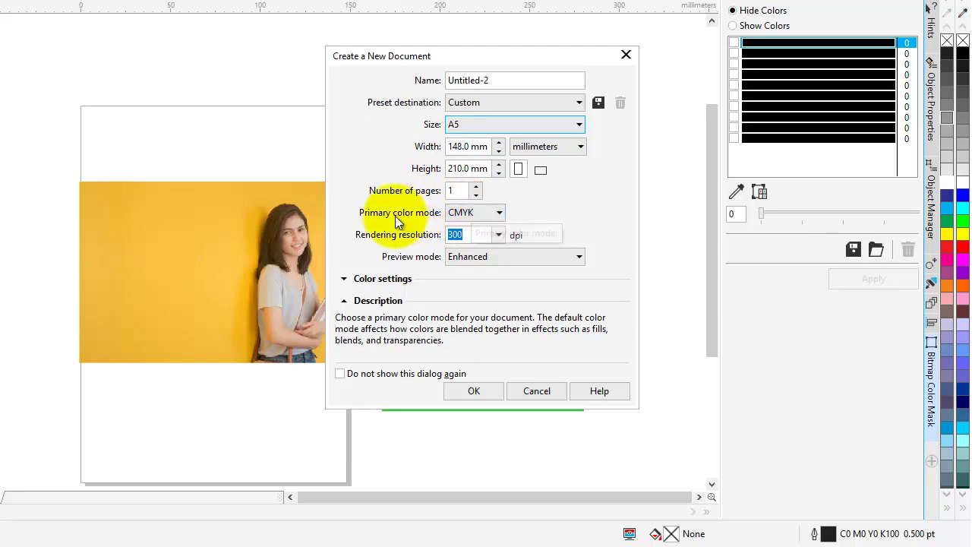
- Try RGB as the new document's primary color mode, look through the resolution options, and cancel creating the document
left_click(469, 213)
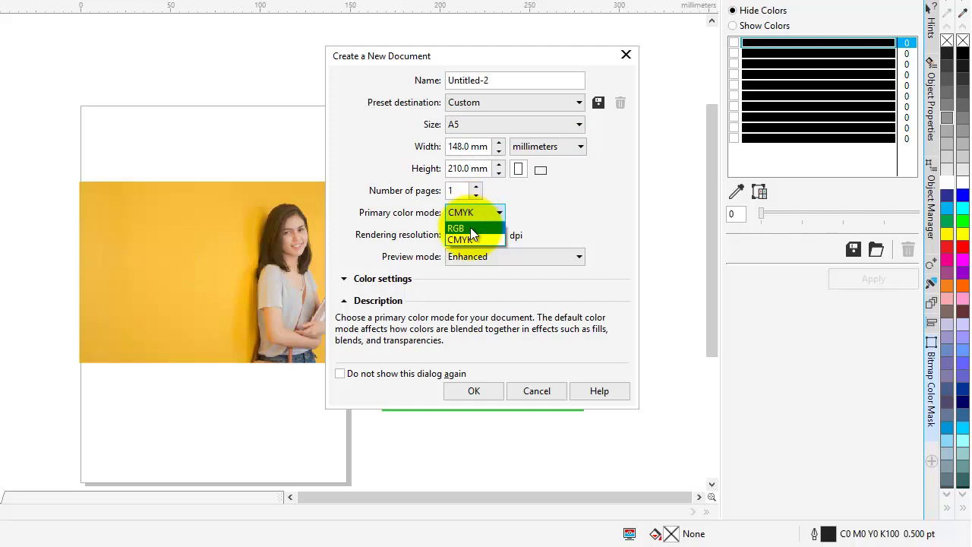
left_click(548, 208)
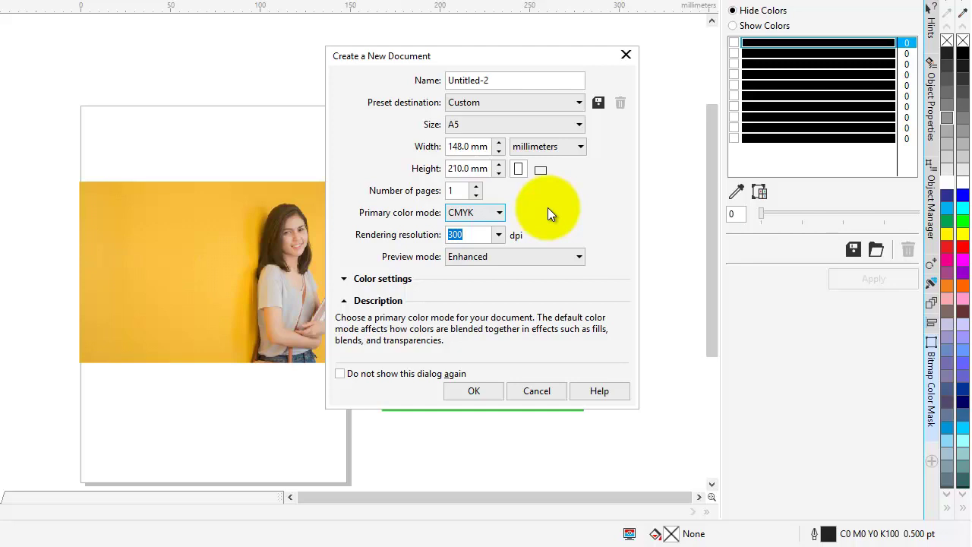
left_click(500, 213)
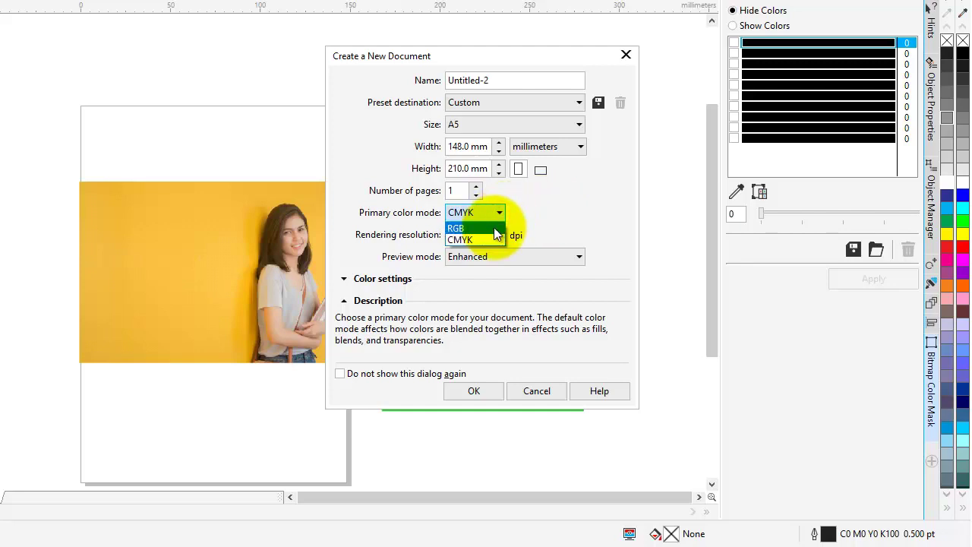
left_click(495, 229)
left_click(498, 233)
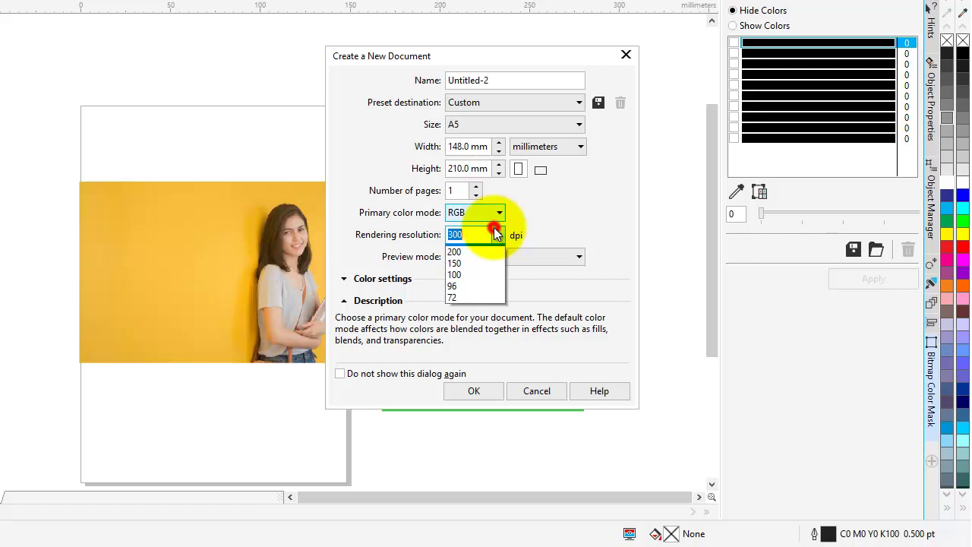
left_click(546, 214)
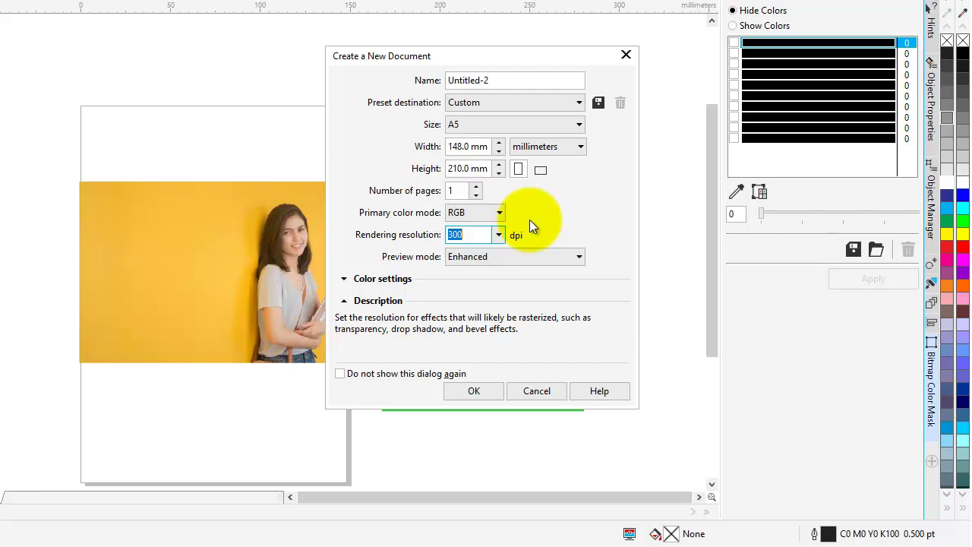
left_click(492, 214)
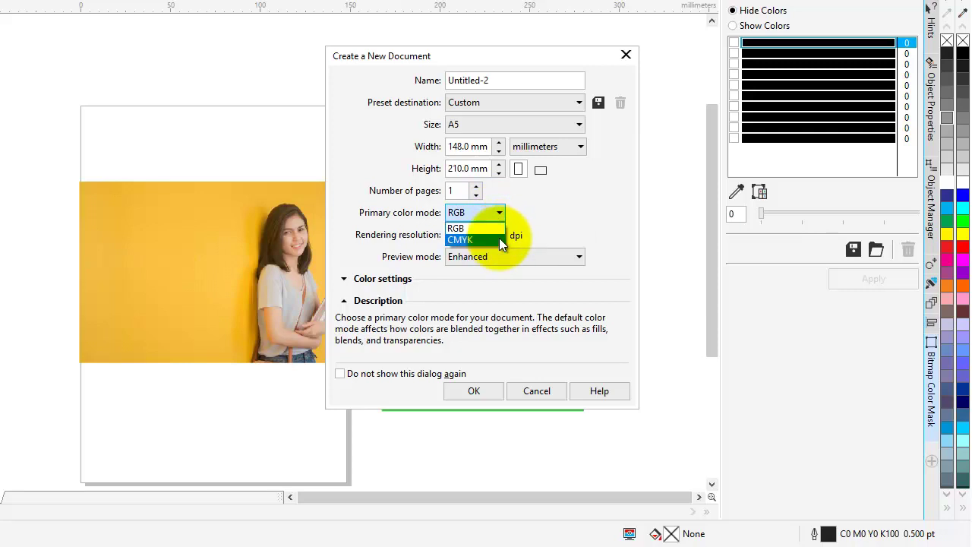
left_click(532, 223)
left_click(499, 214)
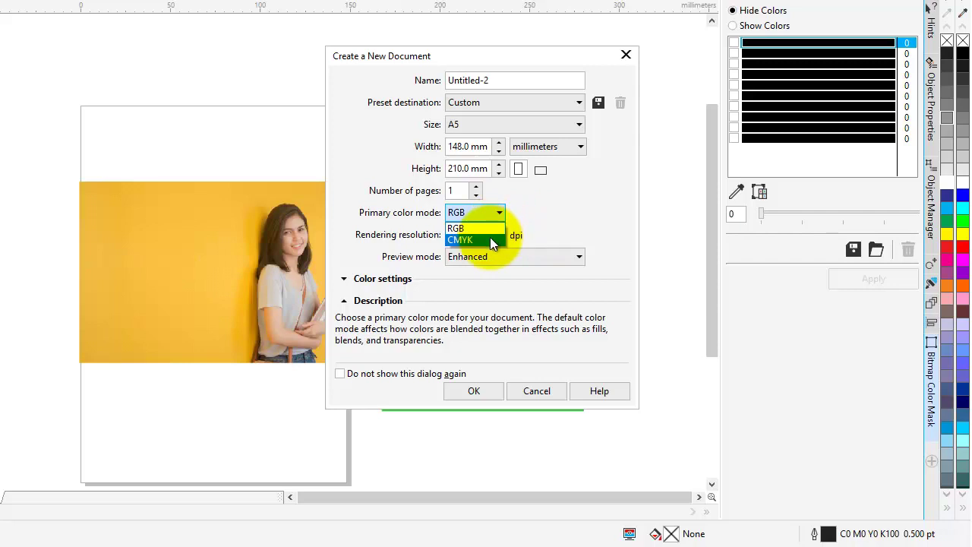
left_click(546, 215)
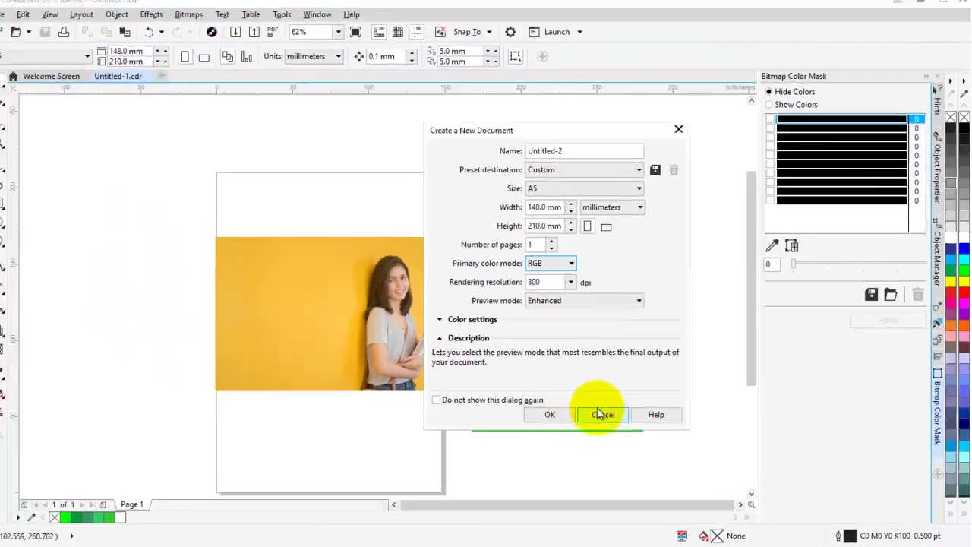
left_click(536, 390)
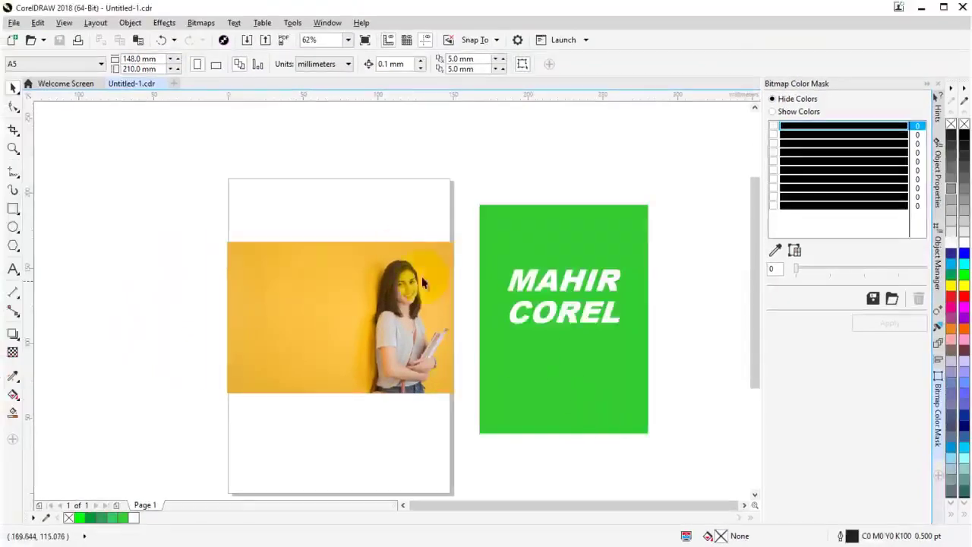
- Move the yellow photo slightly up on the page with the Pick tool
left_click(401, 244)
scroll(411, 246, "down", 1)
left_click(410, 238)
scroll(378, 260, "up", 1)
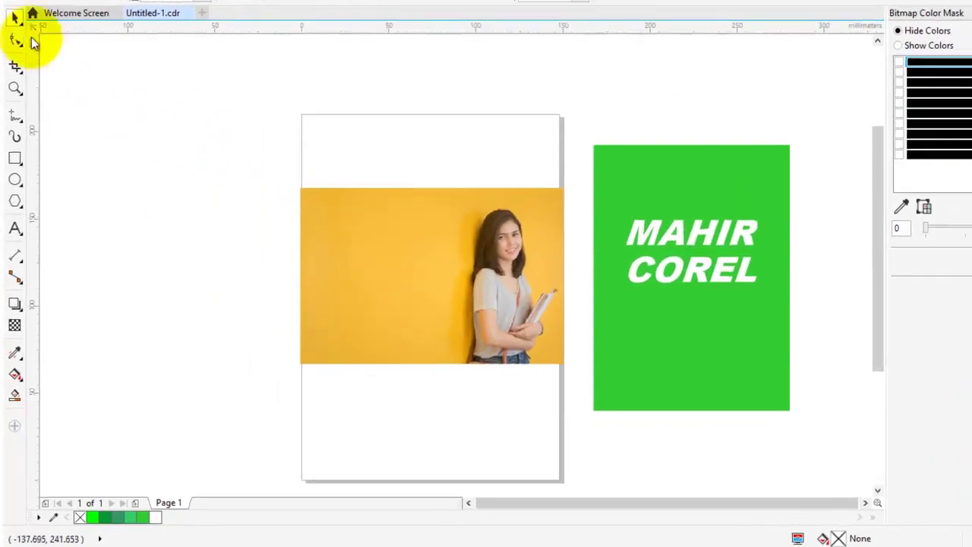
left_click(19, 8)
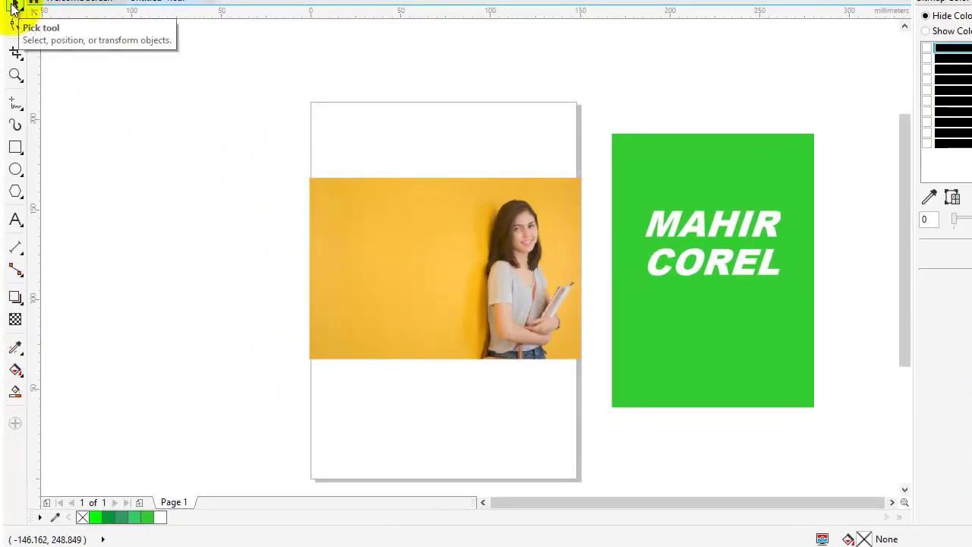
left_click(233, 161)
left_click(393, 204)
left_click_drag(406, 226, 317, 183)
left_click(506, 126)
left_click_drag(423, 188, 508, 215)
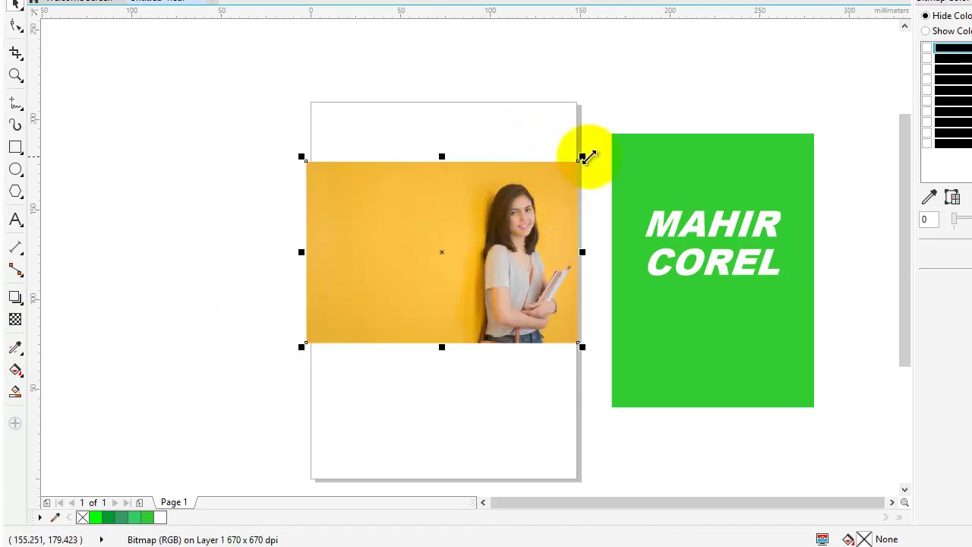
- Reposition the photo and scale it proportionally by its corners so that it fits within the page width
left_click_drag(582, 158, 525, 197)
left_click_drag(436, 256, 466, 235)
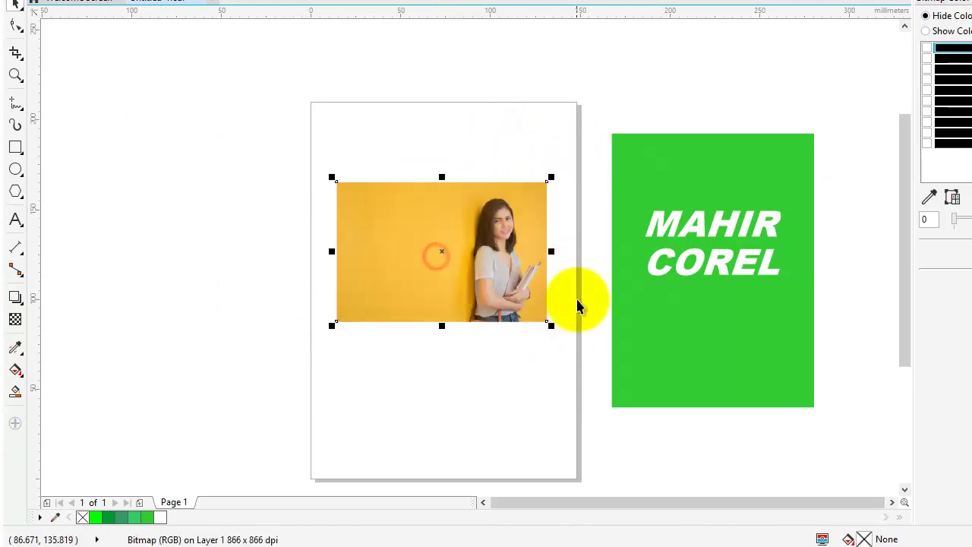
left_click_drag(552, 326, 580, 345)
left_click_drag(333, 345, 318, 354)
left_click(527, 312)
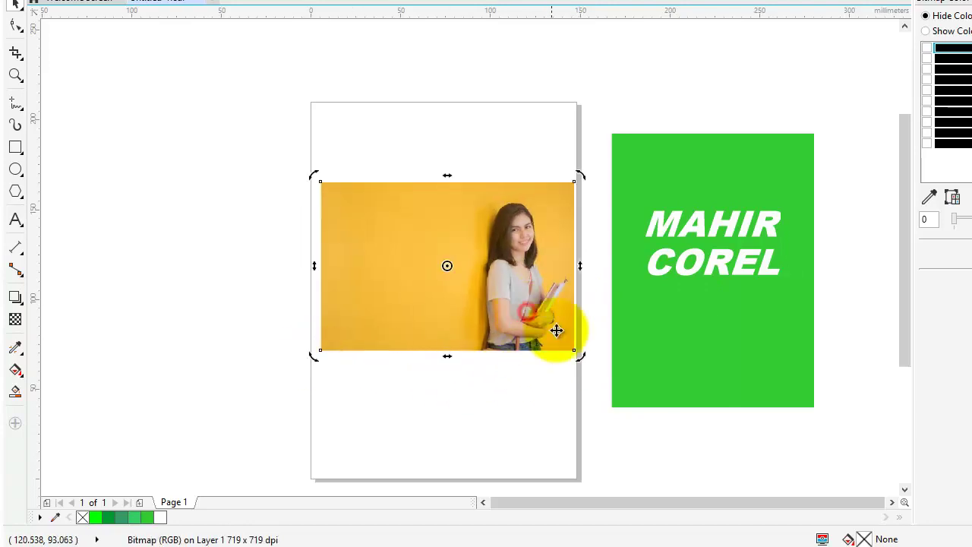
- Shrink the photo slightly from its upper-right corner to about 138 by 92 mm
left_click(528, 149)
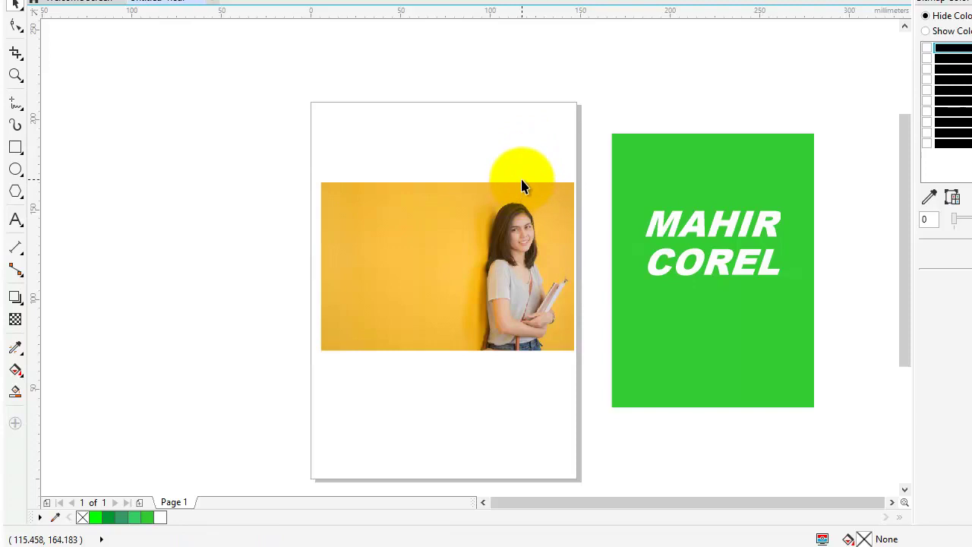
left_click(513, 214)
mouse_move(580, 179)
left_mouse_down()
mouse_move(553, 200)
mouse_move(575, 179)
left_mouse_up()
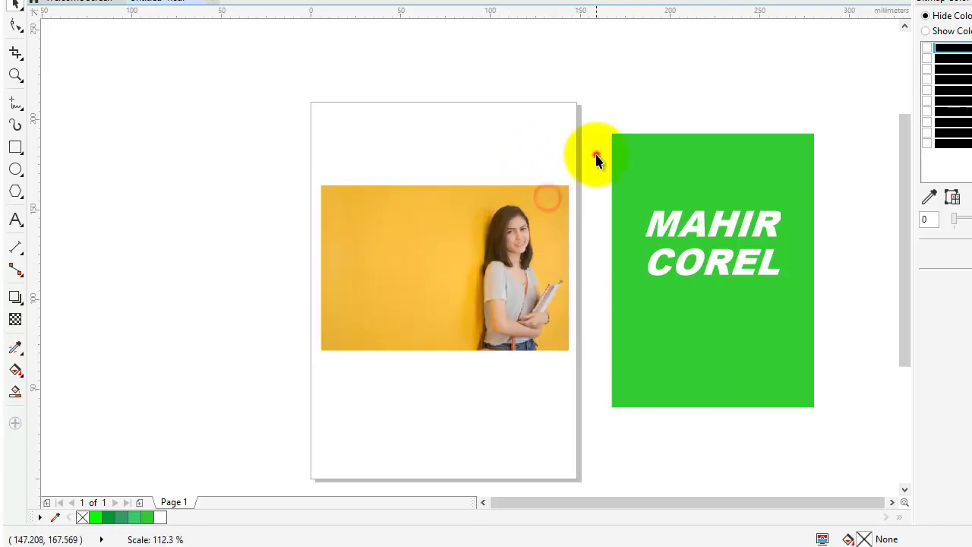
left_click(597, 154)
left_click(545, 207)
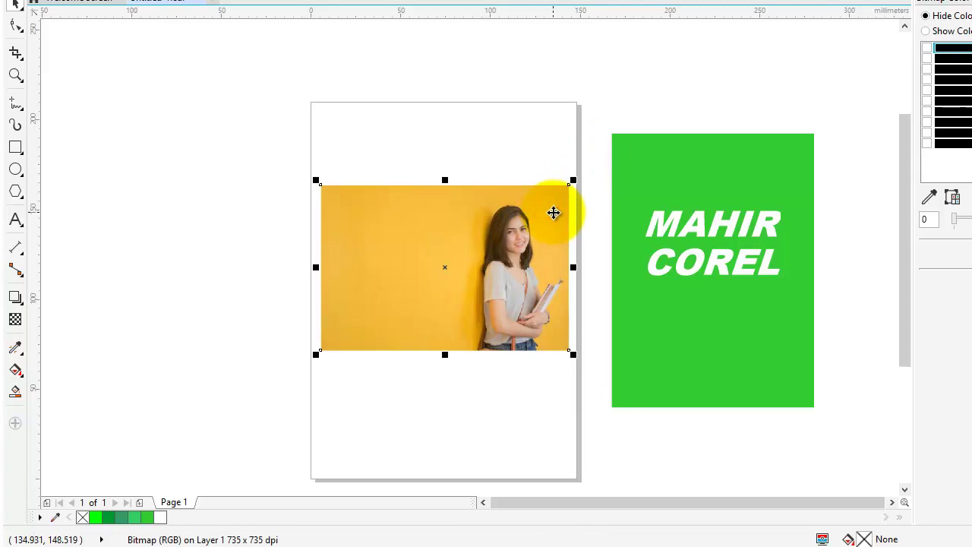
- Try rotating the photo and deleting it, undo both changes, and clear the selection
left_click(554, 213)
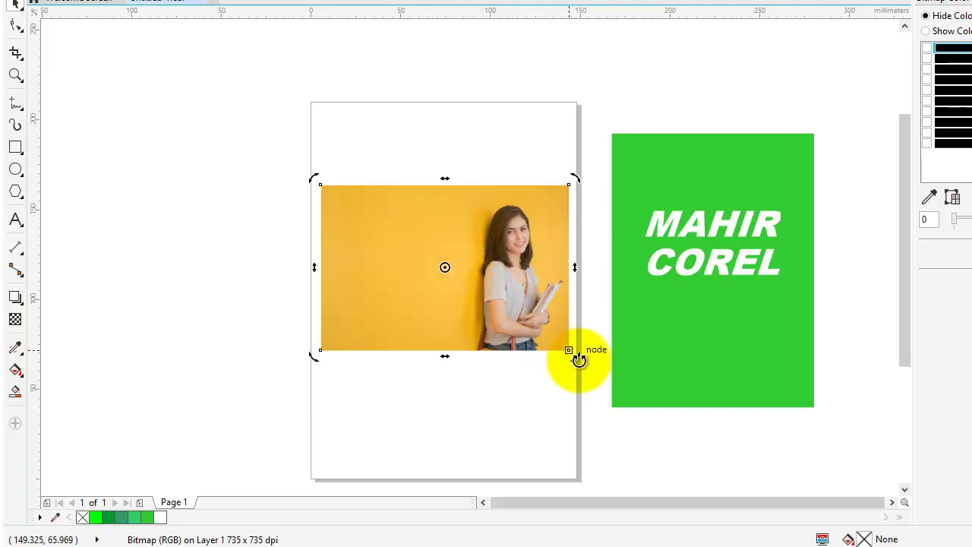
left_click_drag(577, 357, 566, 318)
key("Delete")
key("ctrl+z")
key("ctrl+z")
left_click(596, 292)
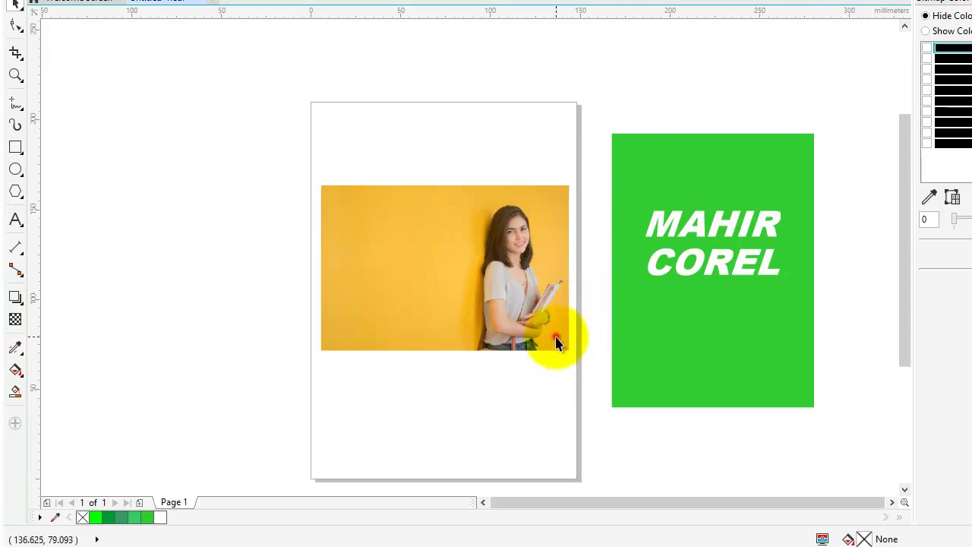
left_click(556, 333)
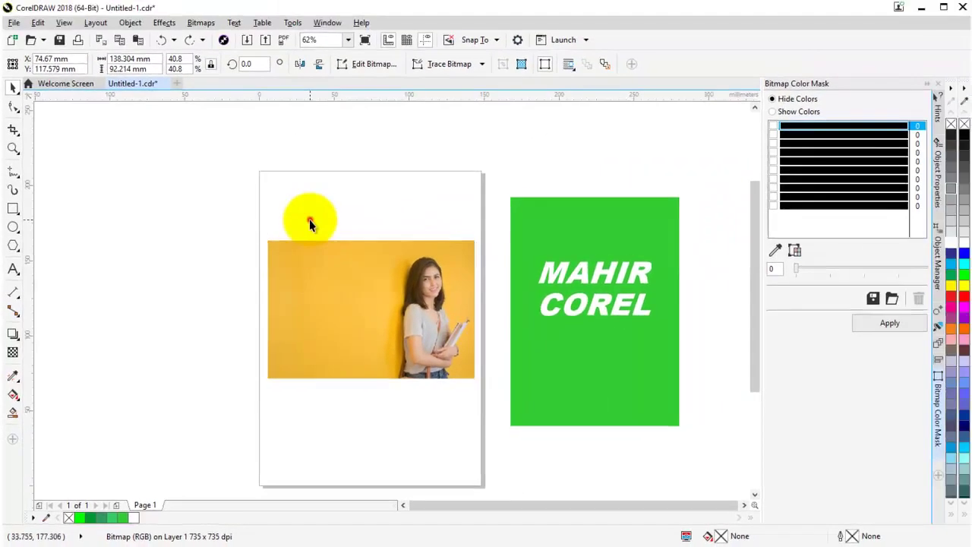
left_click(329, 201)
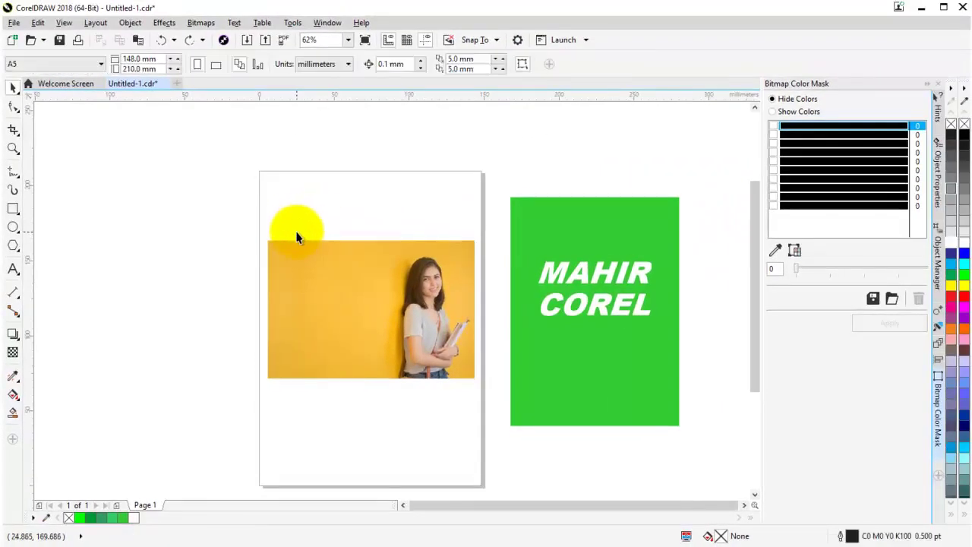
- Try shifting the photo's upper-left corner node inward with the Shape tool, and undo each attempt
left_click(303, 247)
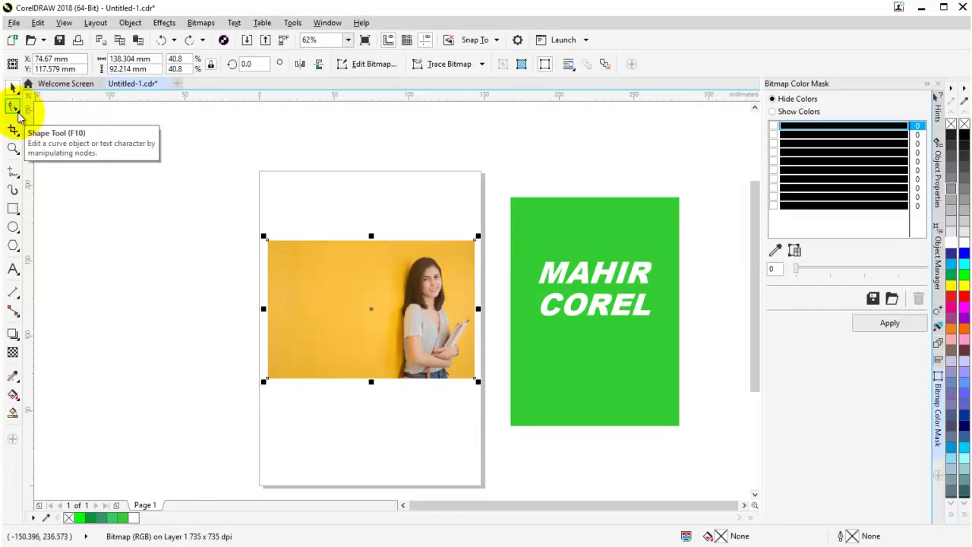
left_click(15, 109)
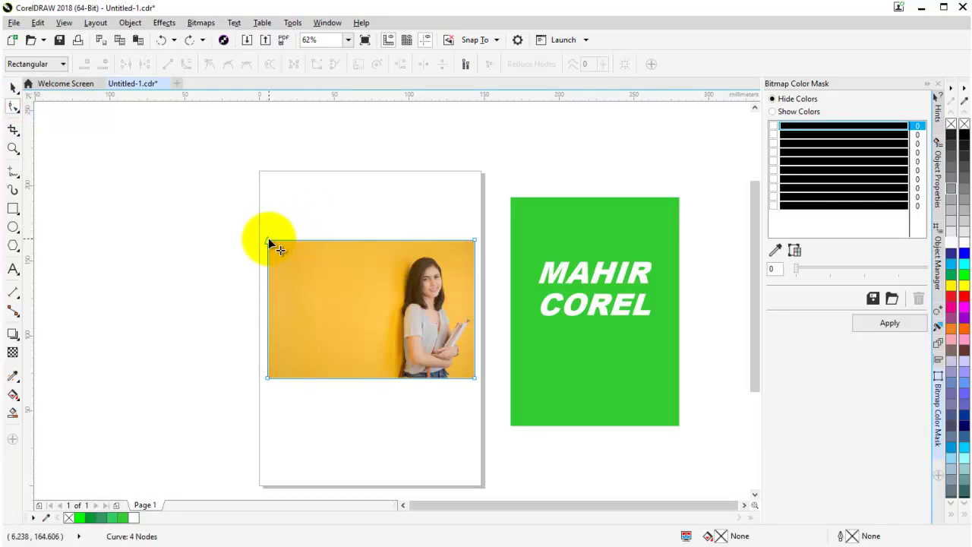
left_click_drag(269, 242, 280, 241)
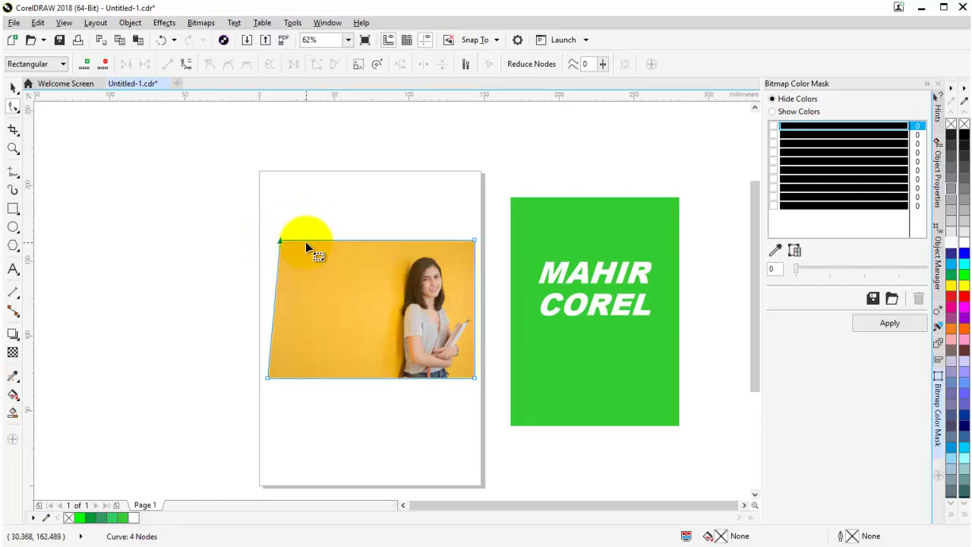
key("ctrl+z")
left_click_drag(270, 242, 304, 242)
key("ctrl+z")
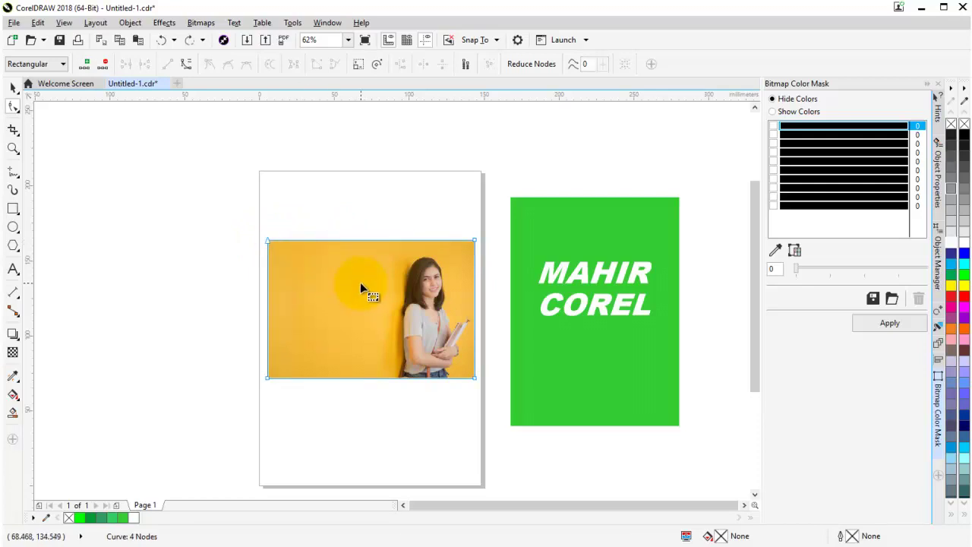
- Move the photo down to the lower part of the page with the Pick tool and deselect it
left_click(13, 90)
left_click(326, 272)
left_click_drag(369, 274, 374, 354)
left_click(359, 250)
- Draw a rectangle about 82 by 33 mm in the empty area above the photo
scroll(354, 251, "up", 1)
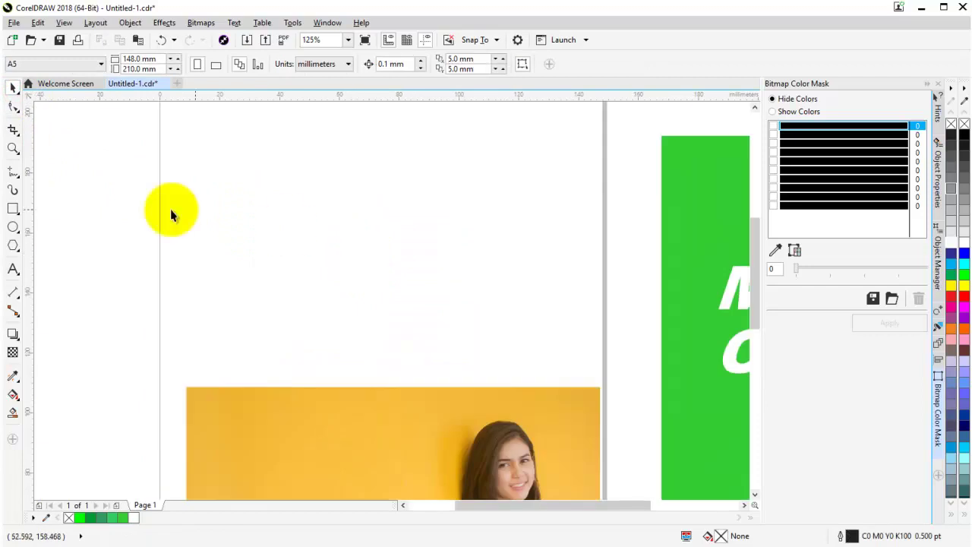
left_click(13, 208)
left_click_drag(237, 173, 484, 271)
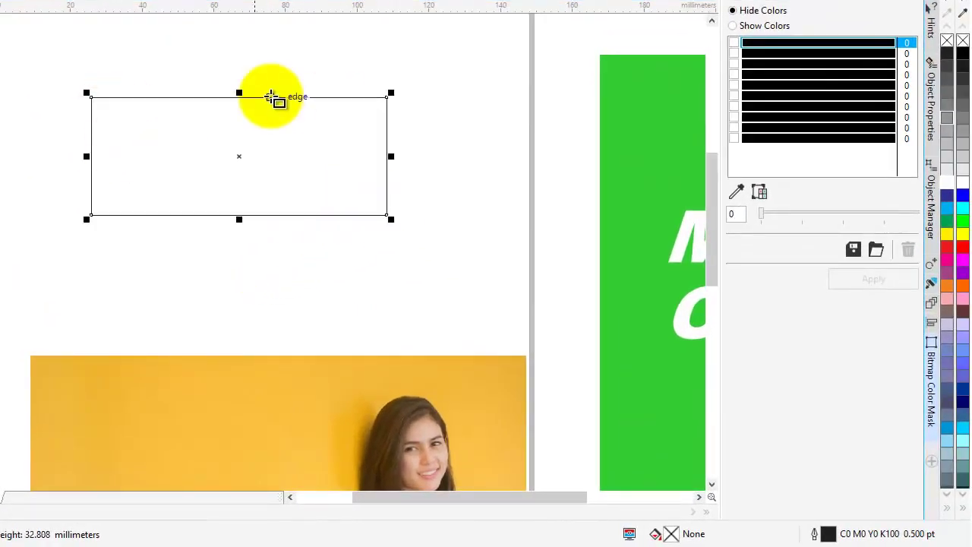
- Convert the rectangle to curves while it is active with the Shape tool
key("F10")
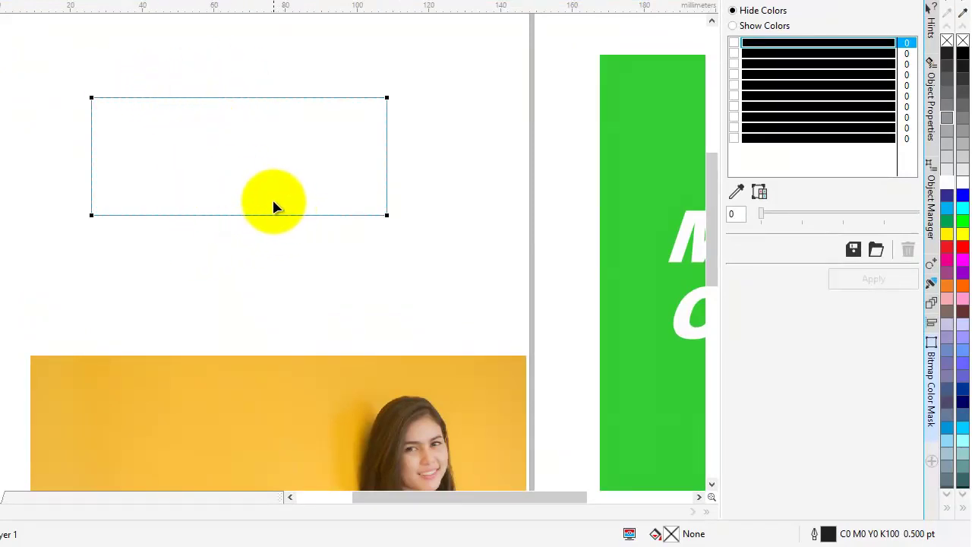
right_click(288, 124)
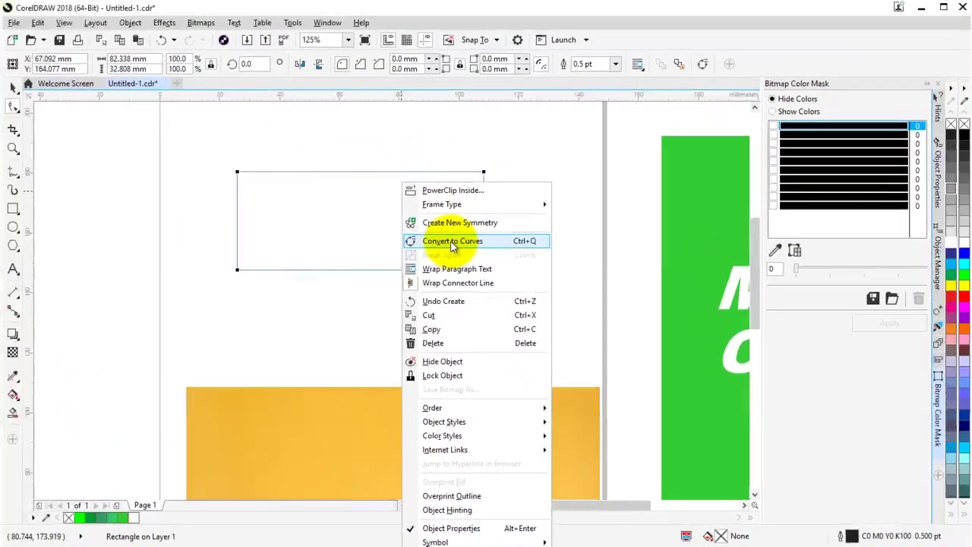
left_click(394, 209)
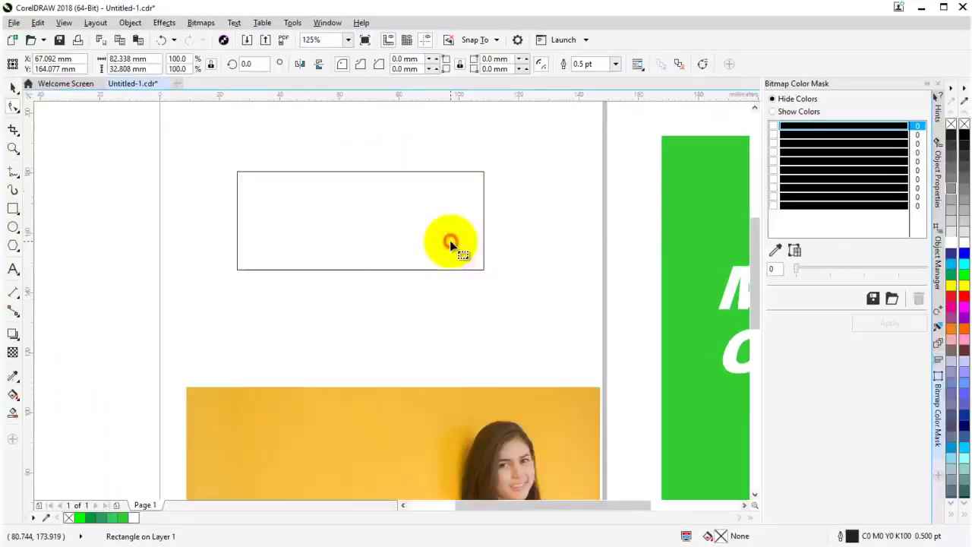
- Try converting the rectangle's upper edge to a curve and bending it upward into an arch, and undo the bend
left_click(357, 172)
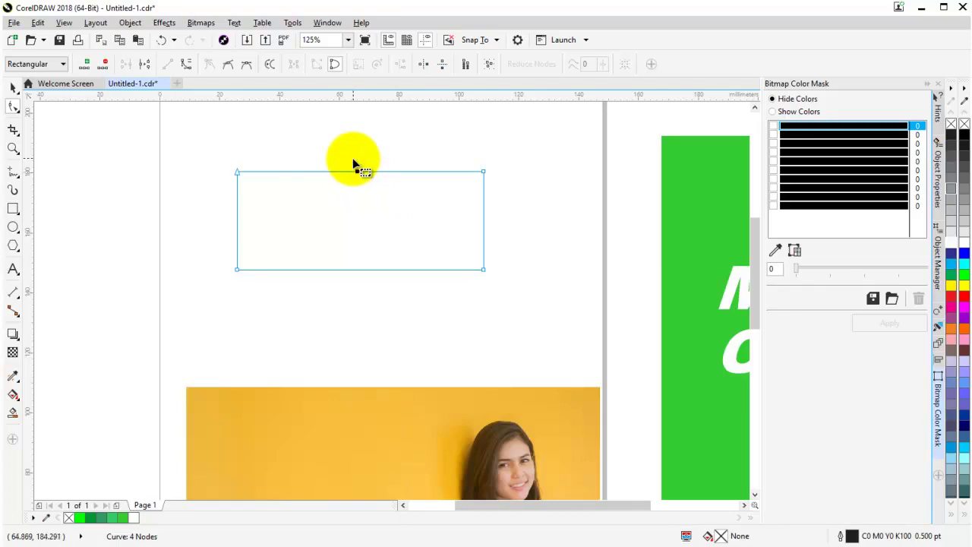
left_click(186, 69)
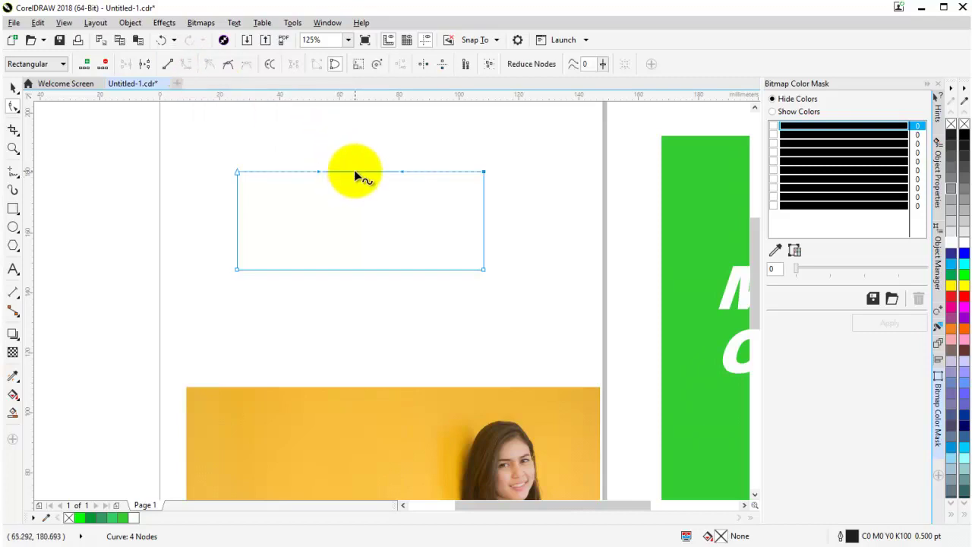
left_click_drag(355, 172, 358, 152)
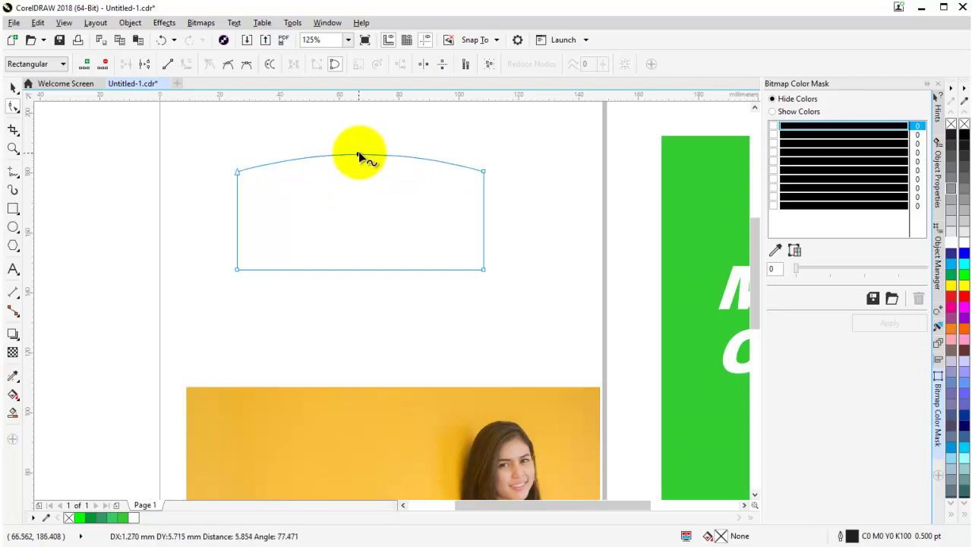
key("ctrl+z")
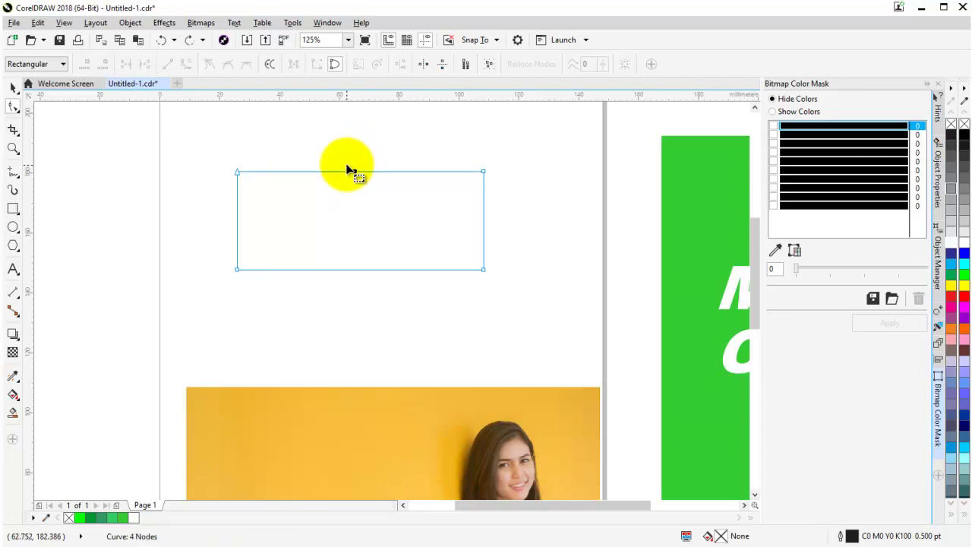
left_click(18, 110)
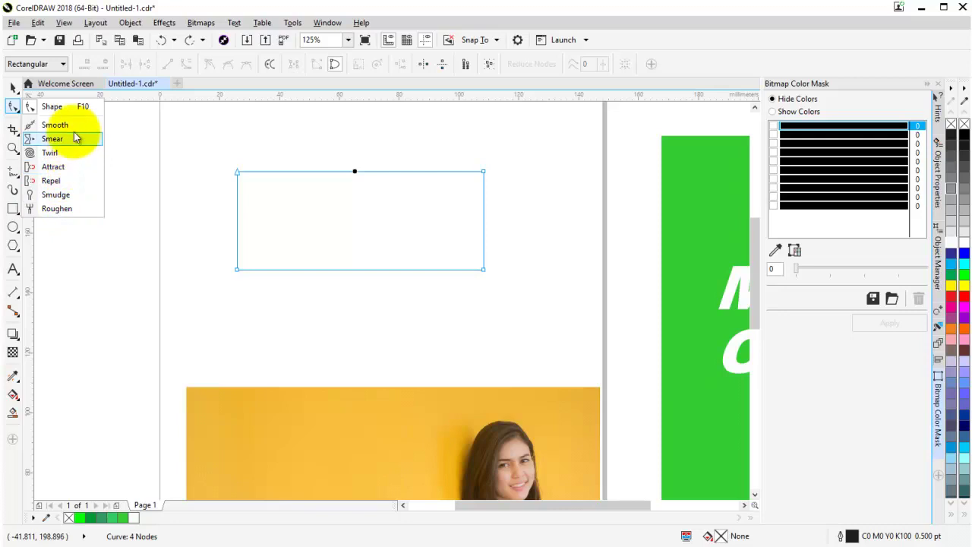
left_click(13, 112)
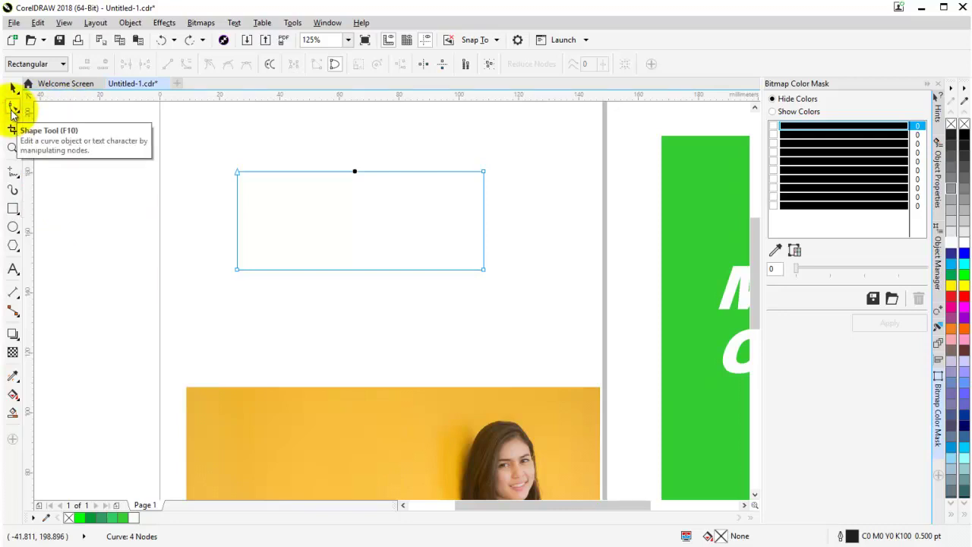
- Cut the rectangle in two with the Knife tool along a slanted line left of its center
left_click(14, 129)
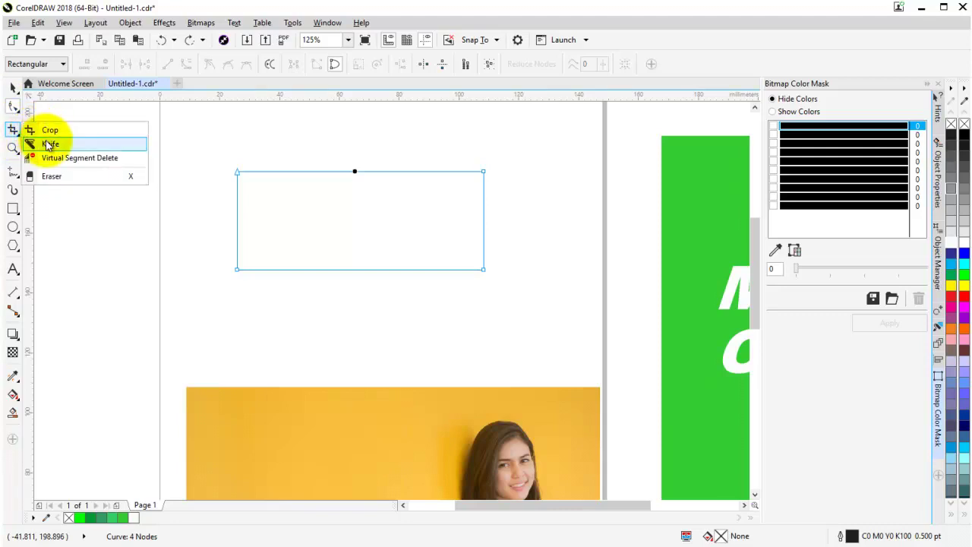
left_click(49, 145)
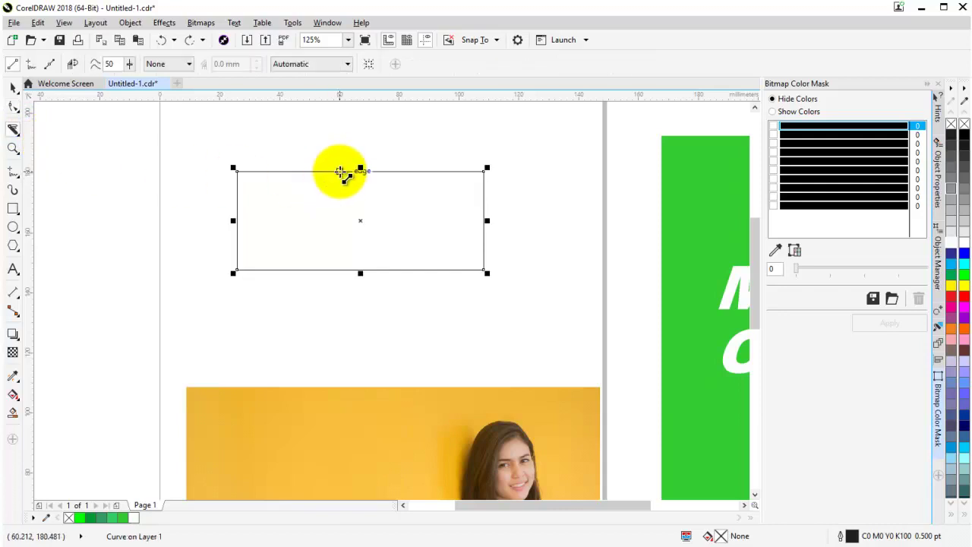
left_click(339, 172)
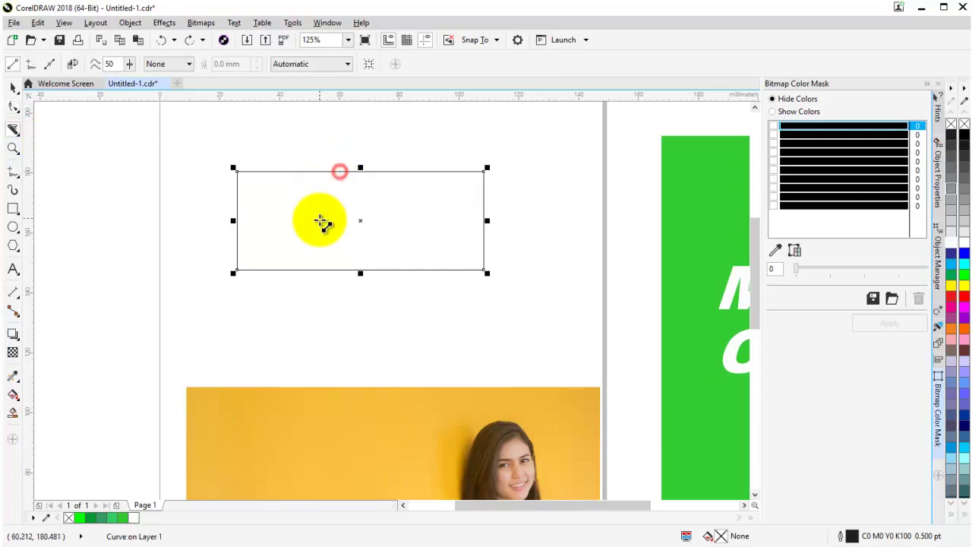
left_click(308, 268)
left_click_drag(333, 172, 295, 291)
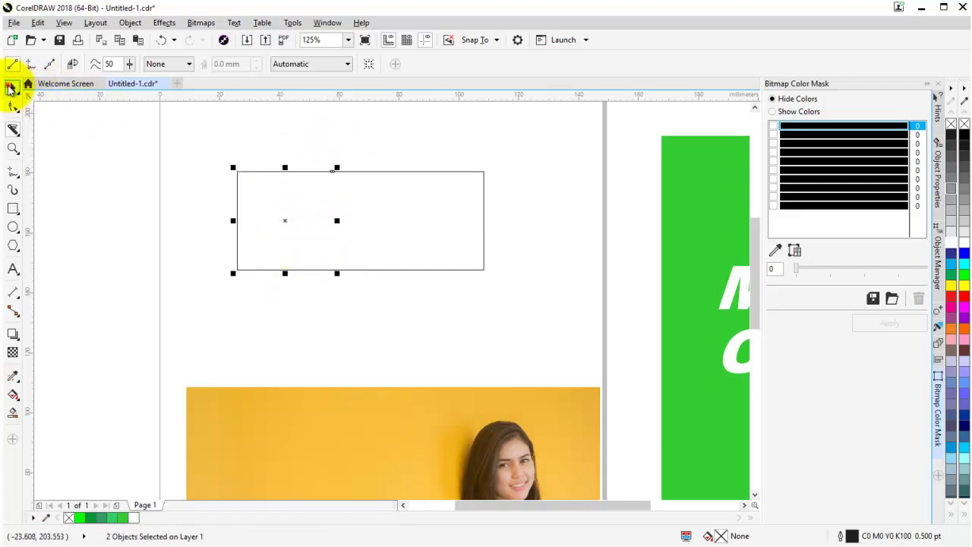
- Try moving the left cut piece away from the right one with the Pick tool, undo the move, and clear the selection
left_click(11, 89)
left_click(148, 138)
left_click(286, 204)
left_click_drag(290, 205, 237, 201)
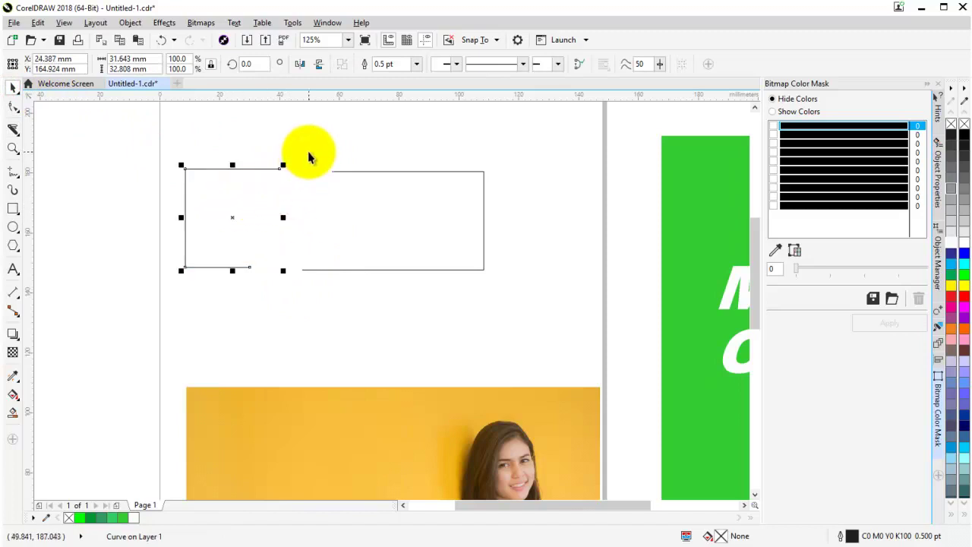
left_click(374, 197)
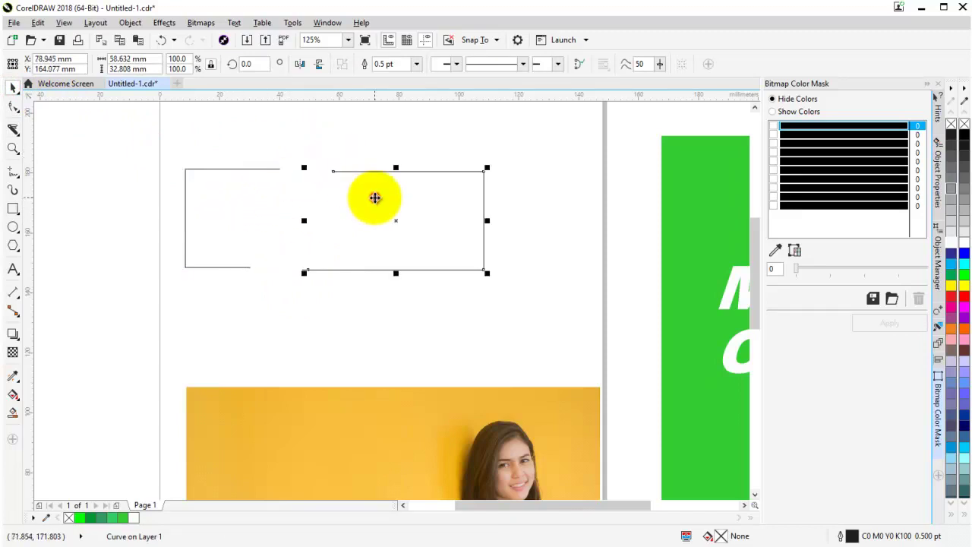
key("ctrl+z")
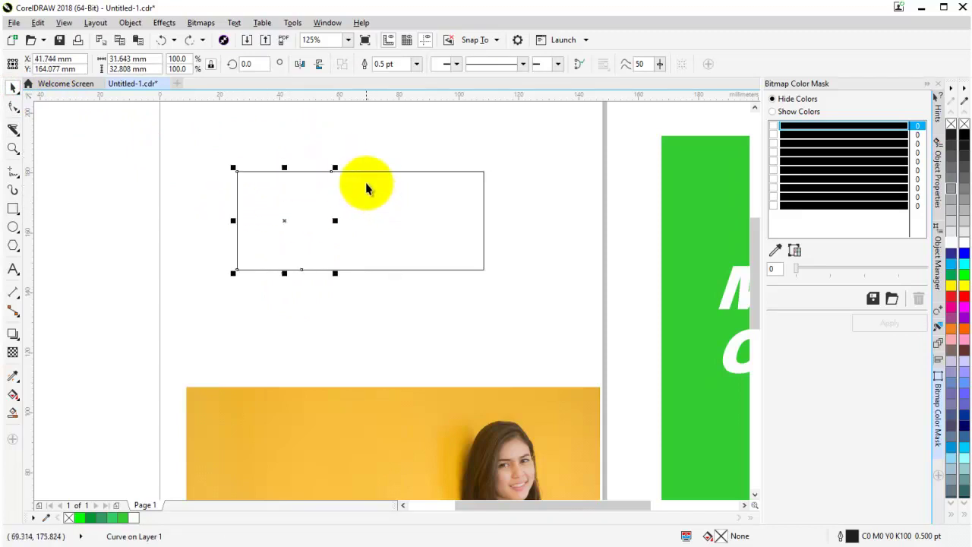
left_click(366, 185, "shift")
left_click(349, 150)
left_click(341, 199)
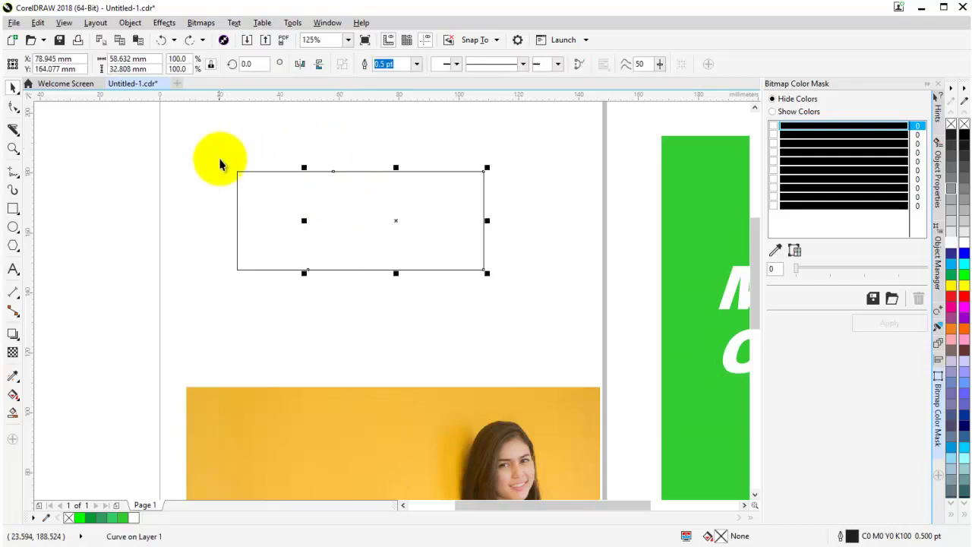
left_click(112, 155)
left_click(15, 131)
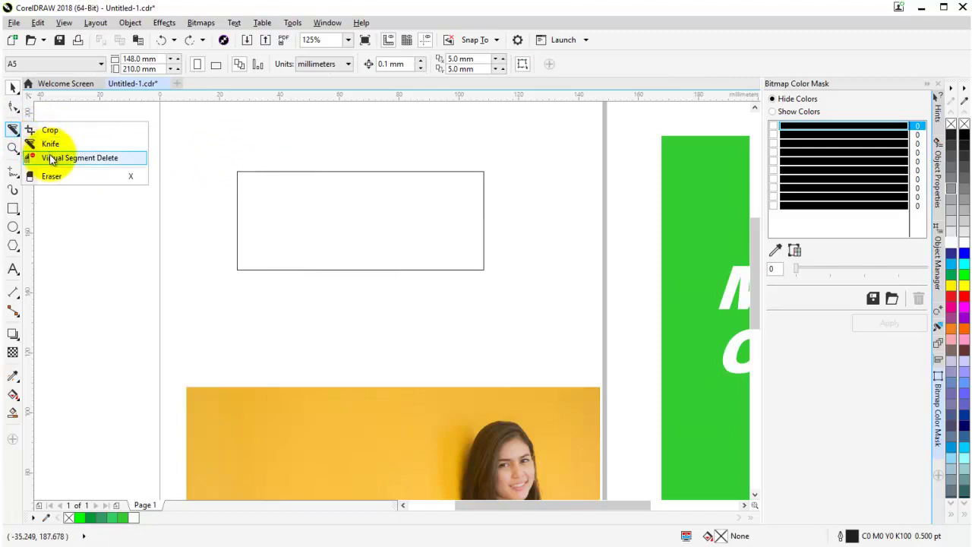
left_click(48, 130)
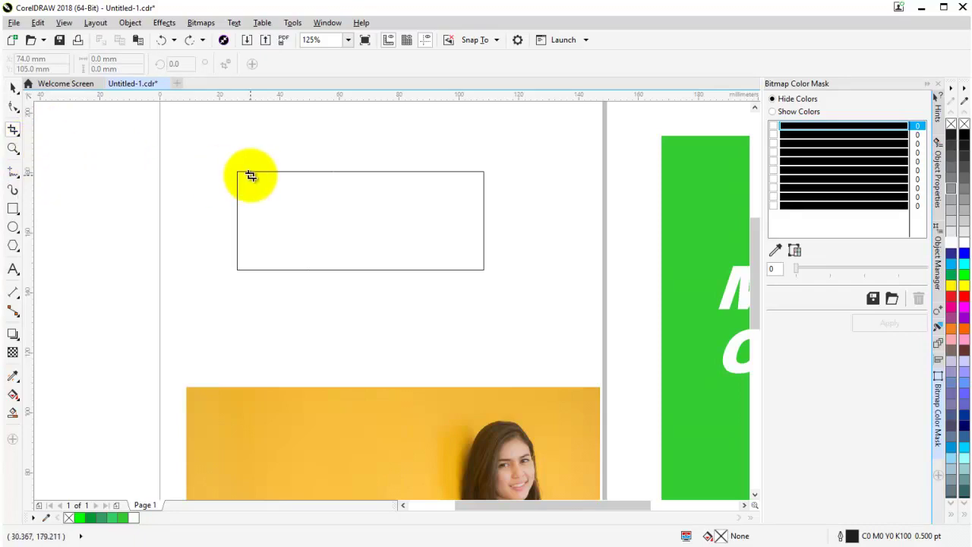
left_click(14, 88)
left_click(15, 150)
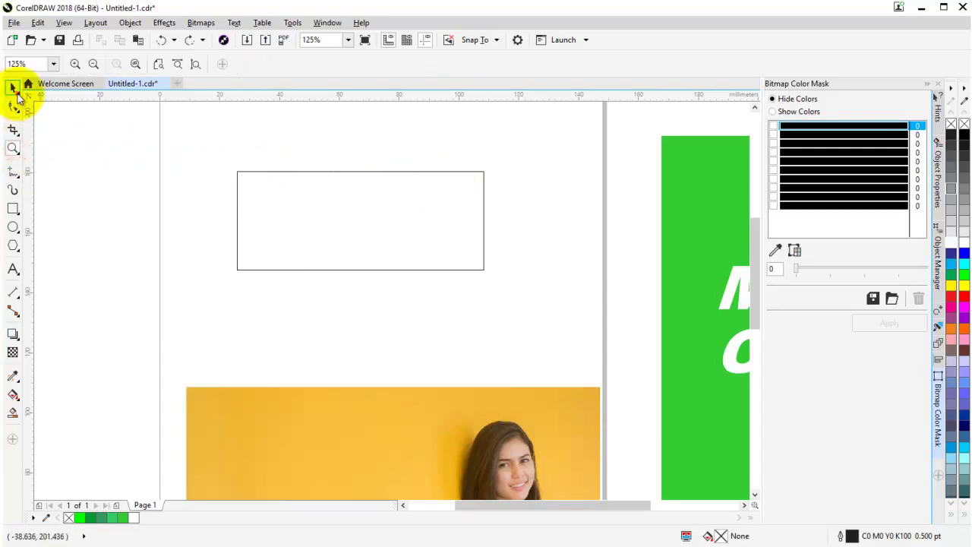
left_click(17, 92)
left_click(15, 89)
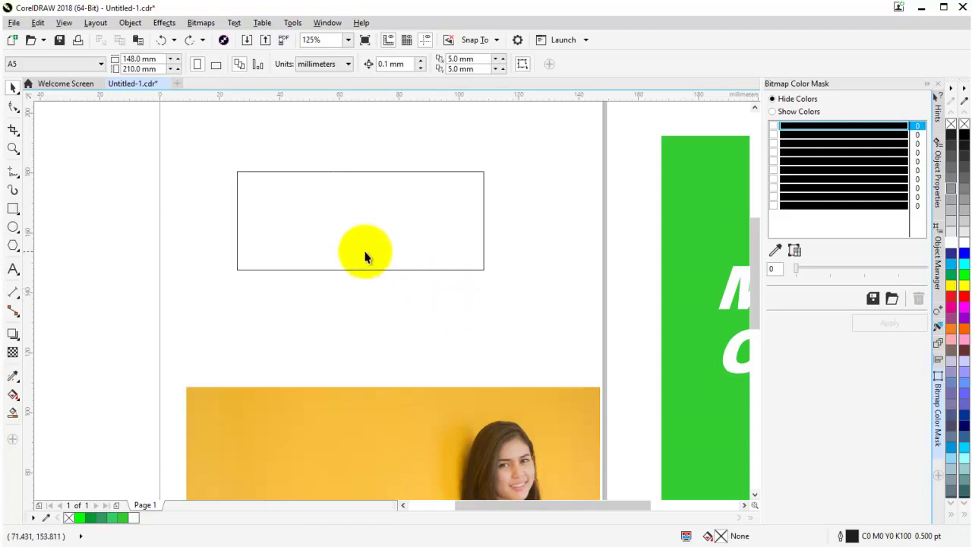
- Examine the rectangle and the surrounding page at different zoom levels
scroll(328, 254, "down", 1)
scroll(334, 250, "up", 2)
scroll(341, 247, "down", 2)
scroll(341, 255, "up", 2)
scroll(344, 247, "down", 2)
scroll(344, 245, "up", 1)
scroll(344, 243, "down", 1)
scroll(344, 244, "up", 2)
scroll(345, 244, "down", 3)
scroll(345, 245, "up", 2)
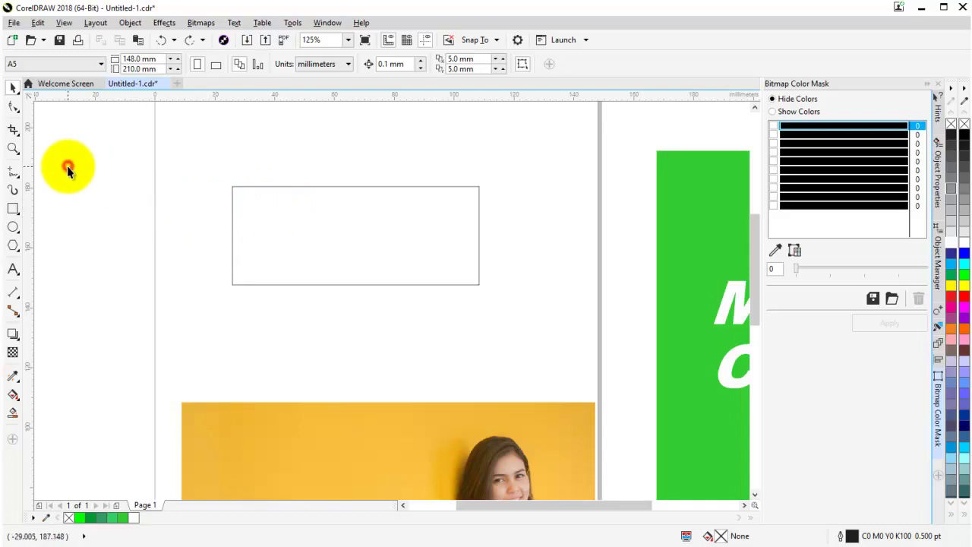
- Draw a closed wave outline with two curling crests, about 100 by 25 mm, above the rectangle with the Freehand tool
left_click(17, 174)
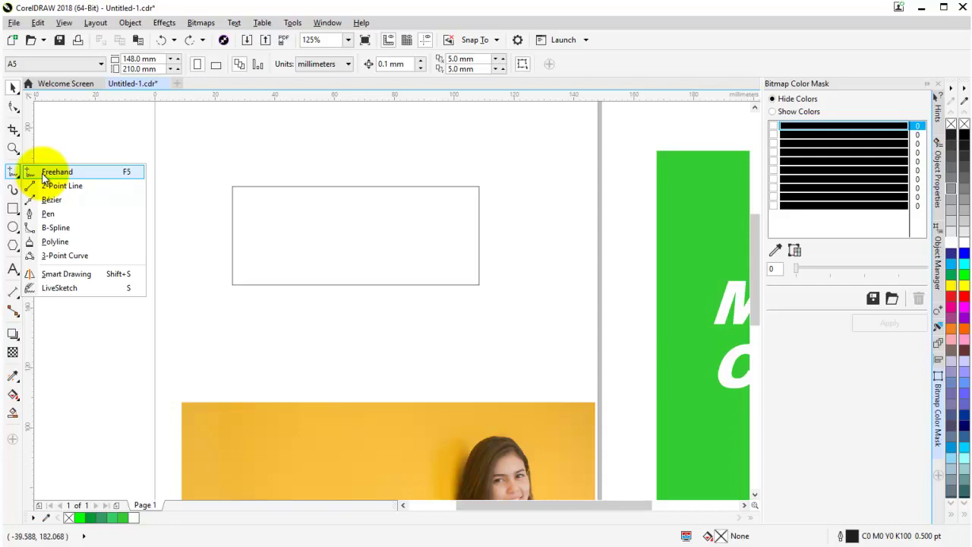
left_click(43, 174)
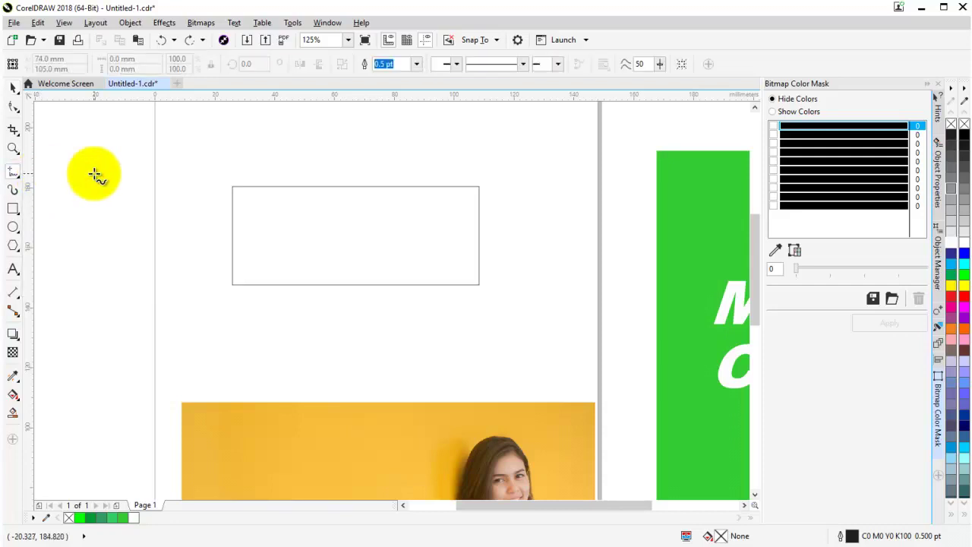
left_click_drag(271, 202, 260, 317)
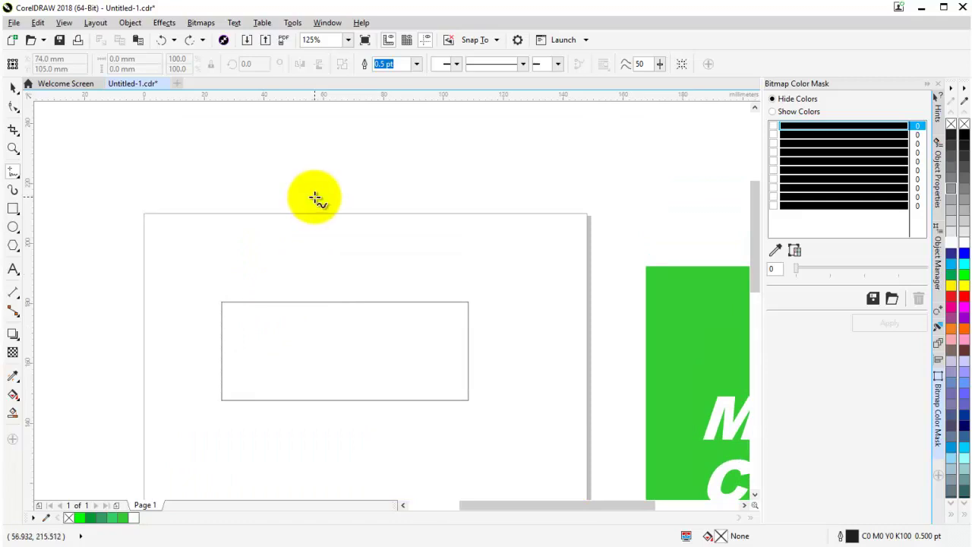
scroll(300, 273, "up", 2)
scroll(265, 275, "down", 2)
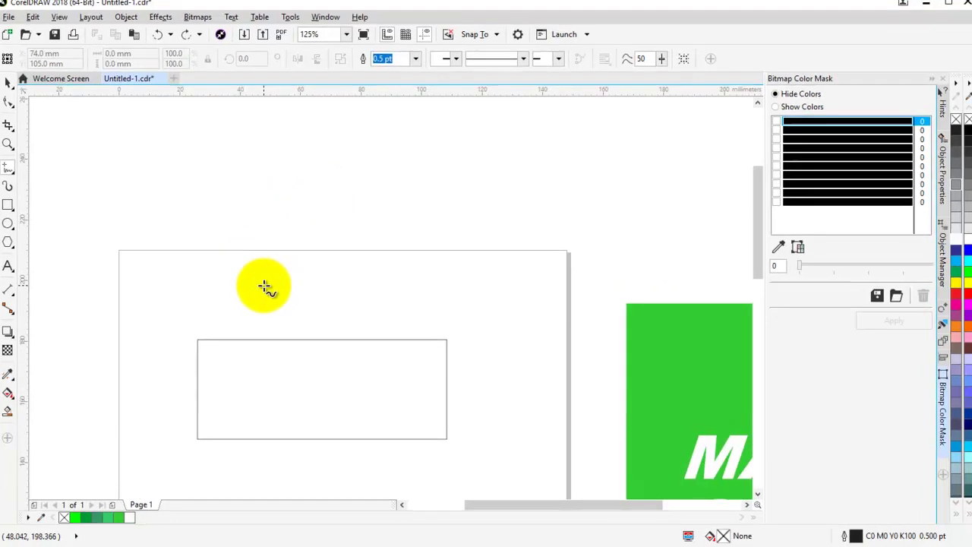
scroll(266, 289, "up", 1)
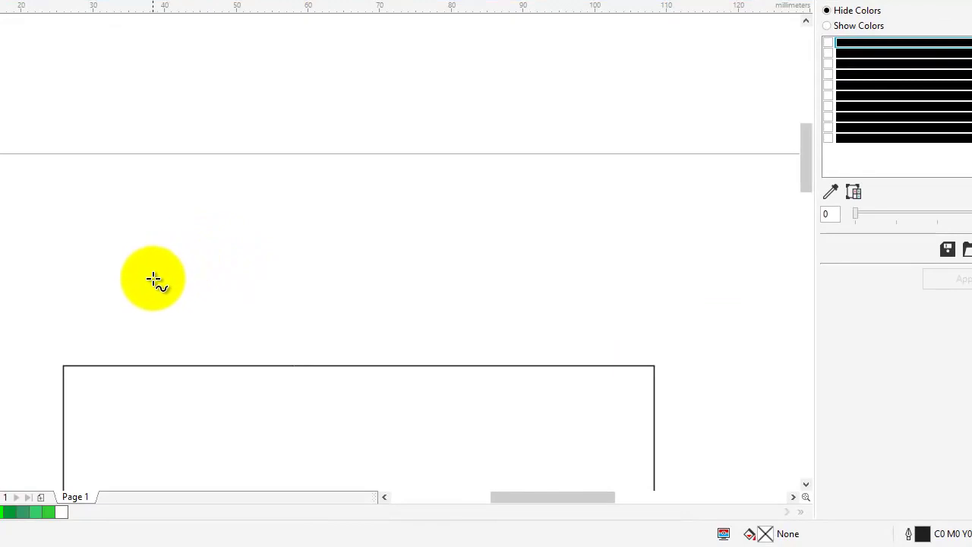
mouse_move(98, 269)
left_mouse_down()
mouse_move(161, 278)
mouse_move(203, 265)
mouse_move(236, 239)
mouse_move(272, 186)
mouse_move(306, 160)
mouse_move(345, 154)
mouse_move(367, 155)
mouse_move(396, 190)
mouse_move(396, 203)
mouse_move(381, 184)
mouse_move(338, 191)
mouse_move(329, 222)
mouse_move(351, 262)
mouse_move(415, 254)
mouse_move(454, 276)
mouse_move(491, 276)
mouse_move(512, 244)
mouse_move(516, 183)
mouse_move(544, 165)
mouse_move(588, 164)
mouse_move(631, 201)
mouse_move(636, 244)
mouse_move(624, 214)
mouse_move(593, 202)
mouse_move(575, 213)
mouse_move(574, 258)
mouse_move(601, 280)
mouse_move(662, 266)
left_mouse_up()
mouse_move(700, 249)
left_mouse_down()
mouse_move(735, 280)
mouse_move(777, 285)
mouse_move(781, 325)
mouse_move(569, 321)
mouse_move(476, 332)
mouse_move(360, 317)
mouse_move(283, 334)
mouse_move(90, 334)
mouse_move(64, 295)
mouse_move(98, 270)
left_mouse_up()
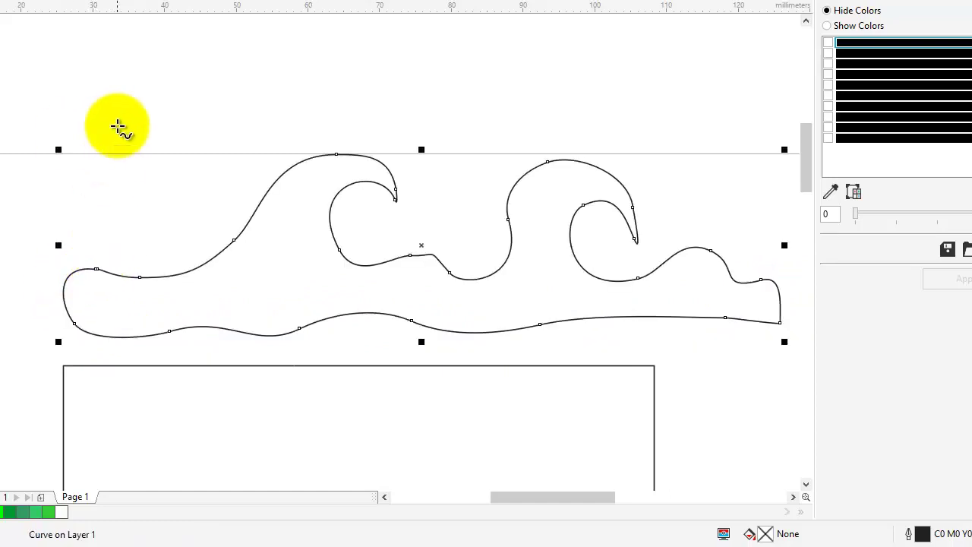
- Try drawing two connected straight segments above the wave with the Freehand tool, and undo them
left_click(477, 135)
double_click(340, 111)
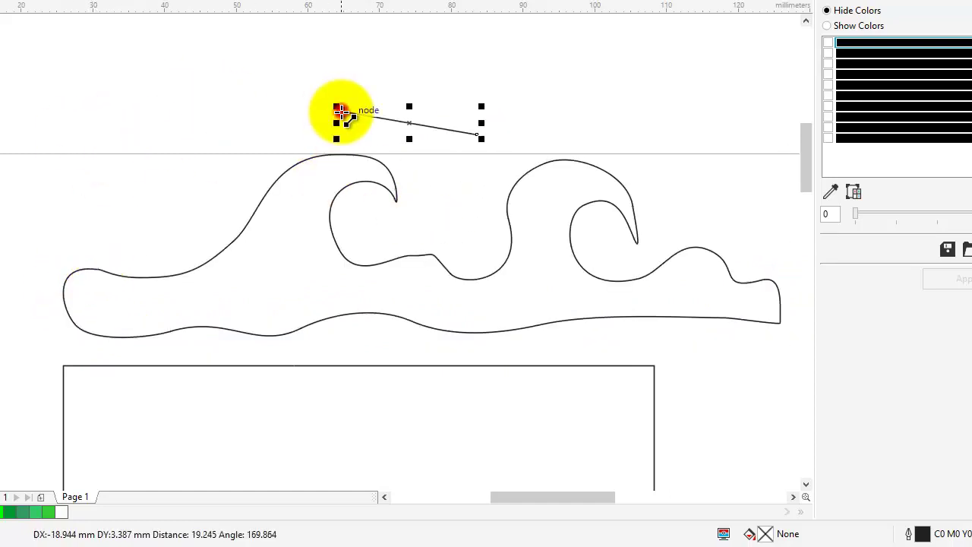
left_click(107, 51)
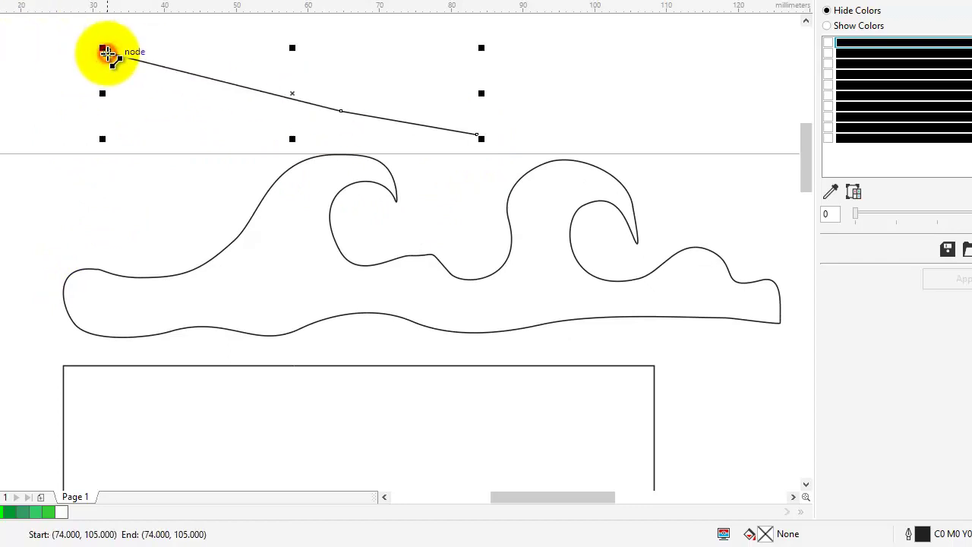
key("ctrl+z")
key("ctrl+z")
key("ctrl+z")
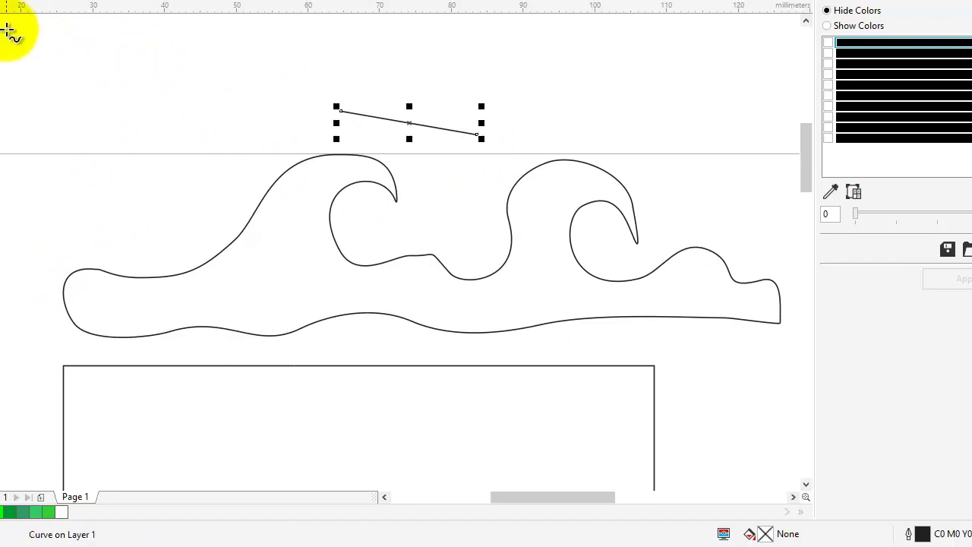
- Fill the wave shape with light blue (#00CCFF) and deselect it
left_click(324, 160)
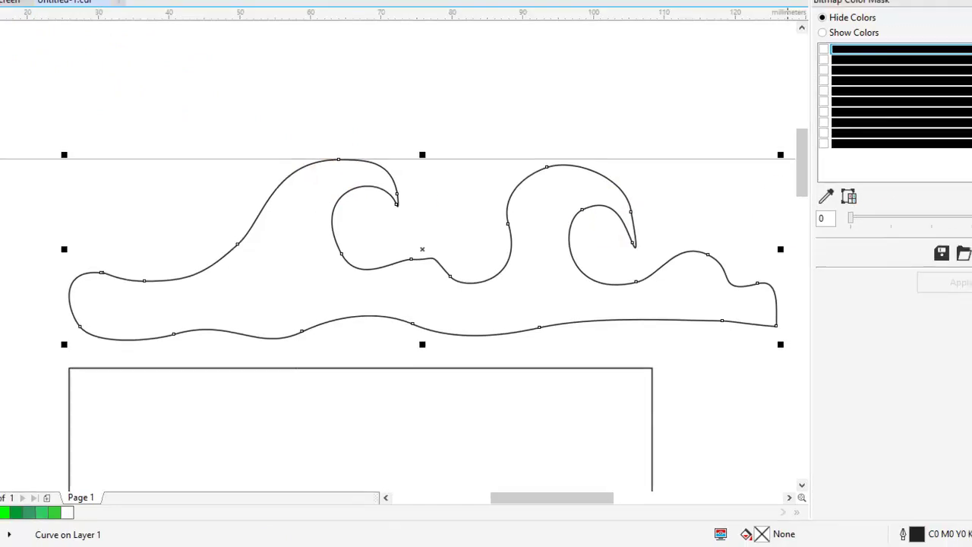
left_click(965, 447)
left_click(363, 135)
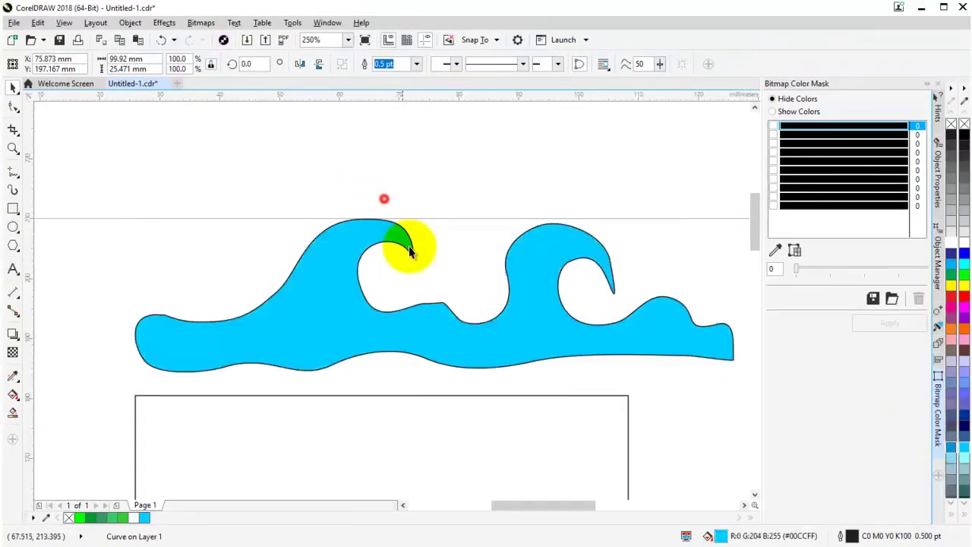
- Scale the blue wave down proportionally to about 47 mm wide from its upper-right corner
scroll(411, 253, "down", 2)
left_click(429, 275)
scroll(429, 274, "up", 1)
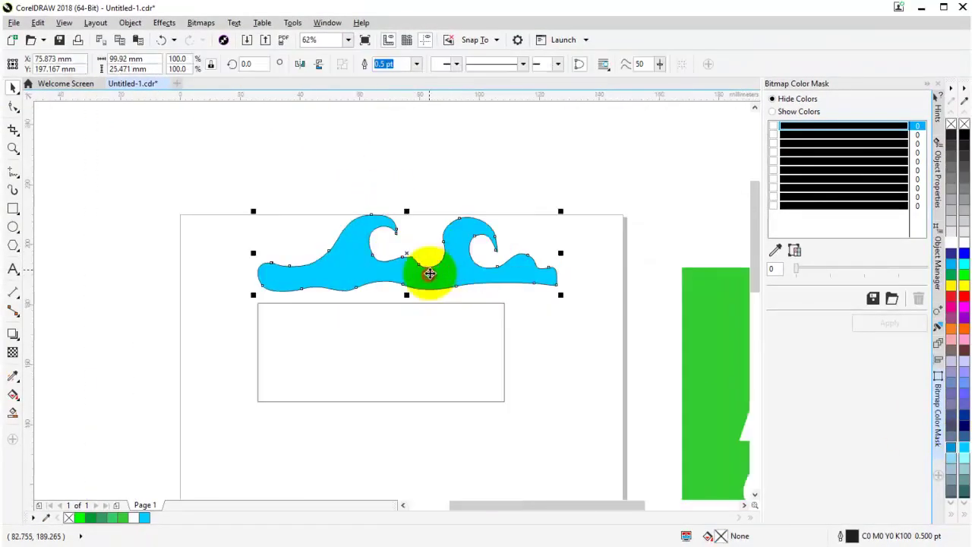
left_click_drag(563, 210, 405, 249)
left_click(399, 197)
scroll(344, 273, "up", 1)
left_click(344, 272)
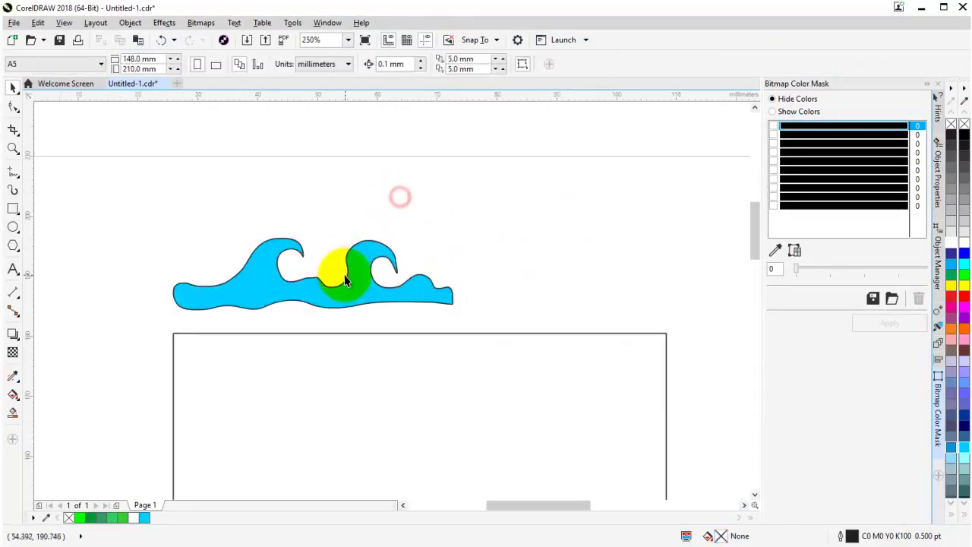
- Draw a closed five-pointed star, about 16 by 16 mm, above the rectangle beside the blue wave with the Bézier tool
left_click(226, 224)
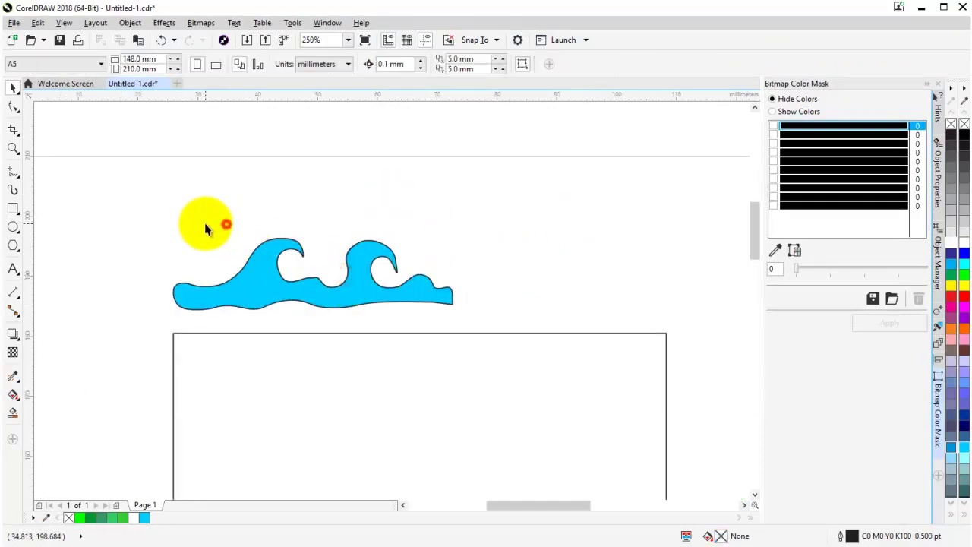
left_click(15, 173)
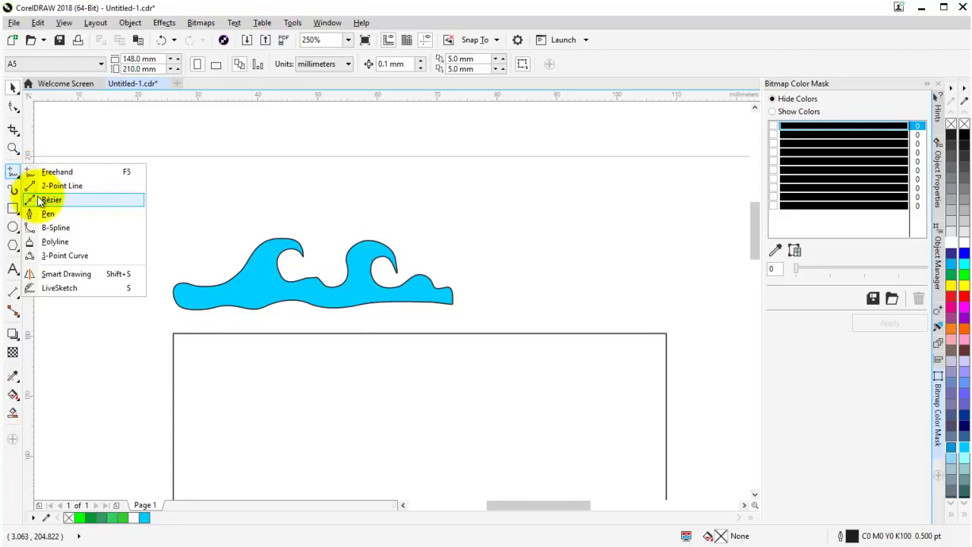
left_click(40, 201)
left_click_drag(506, 244, 319, 260)
scroll(321, 239, "up", 1)
scroll(333, 232, "down", 1)
scroll(332, 232, "up", 1)
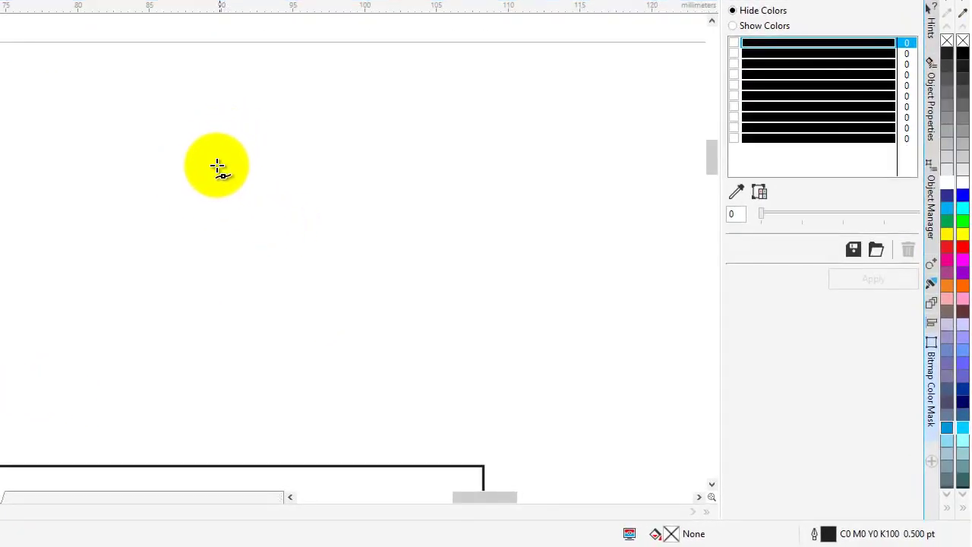
left_click_drag(192, 169, 183, 190)
left_click(183, 190)
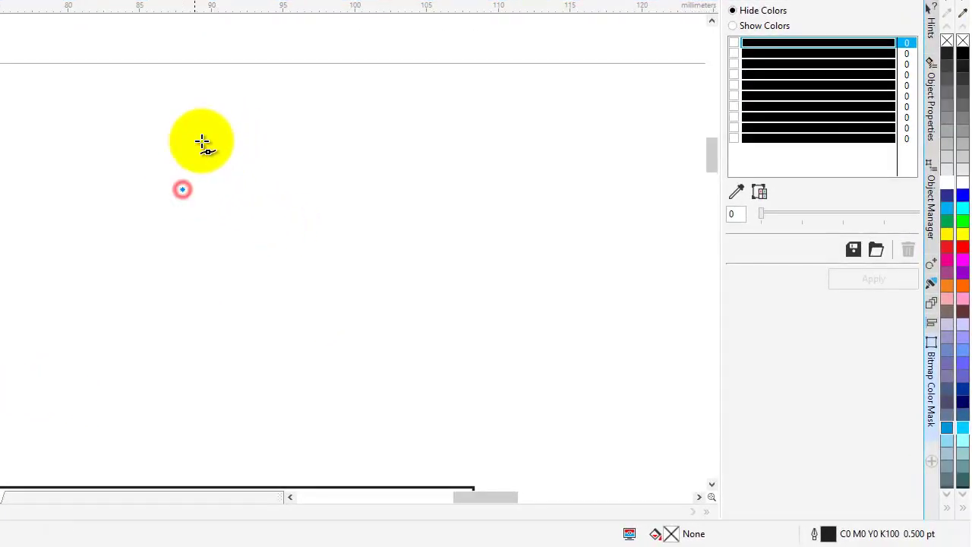
left_click(219, 95)
left_click(241, 192)
left_click(340, 193)
left_click(261, 245)
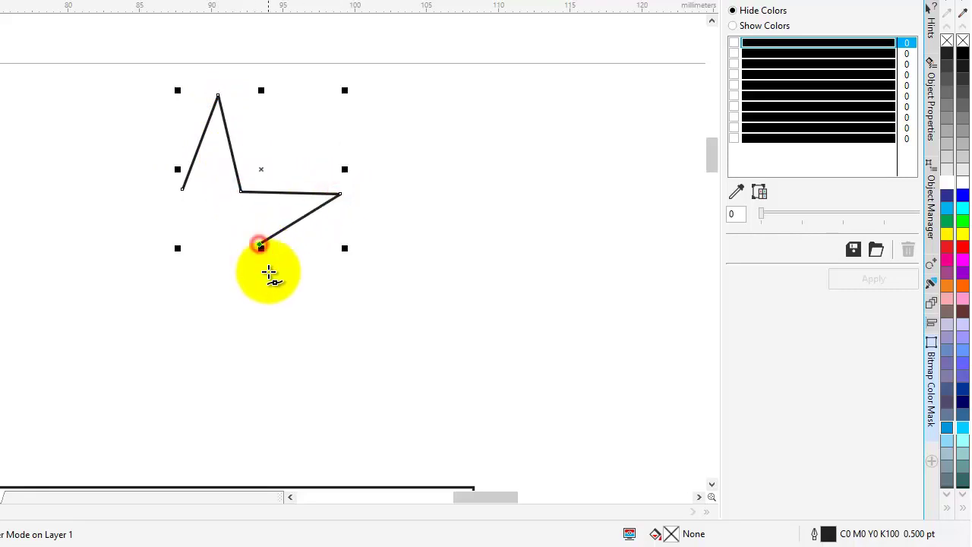
left_click(285, 326)
left_click(221, 266)
left_click(156, 317)
left_click(181, 247)
left_click(117, 221)
left_click(183, 190)
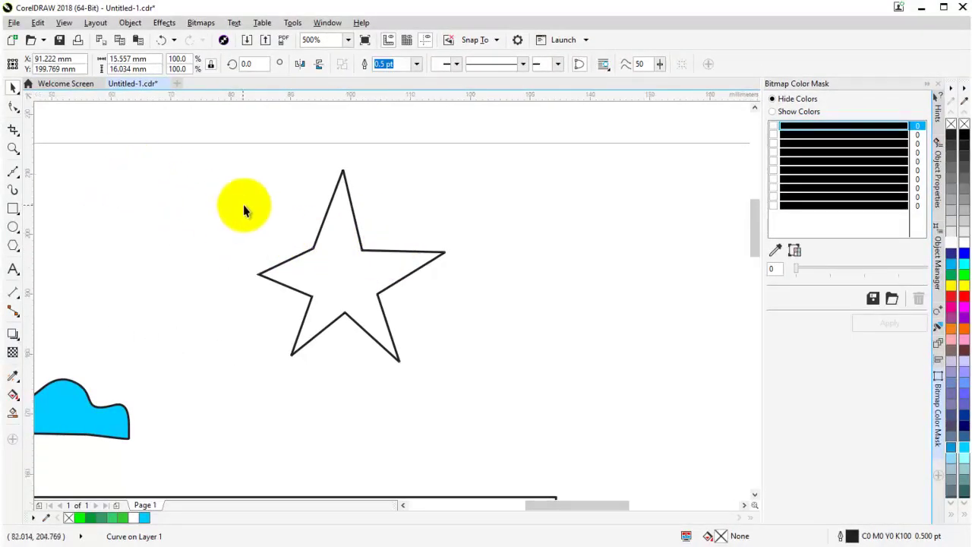
- Try tracing the upper outer edge of the woman's hair in the photo with connected Bézier points
scroll(242, 206, "down", 1)
scroll(249, 209, "up", 1)
left_click(332, 250)
left_click(10, 169)
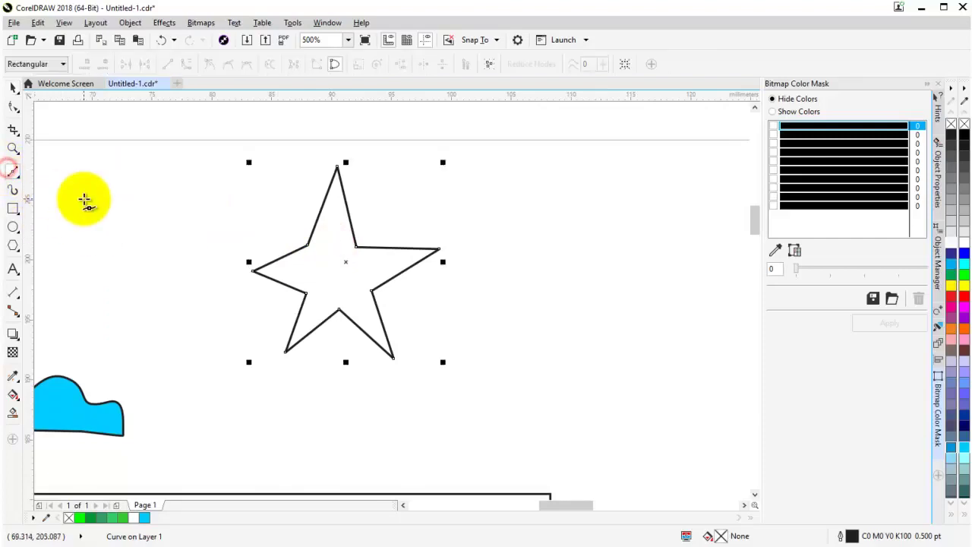
scroll(326, 245, "down", 4)
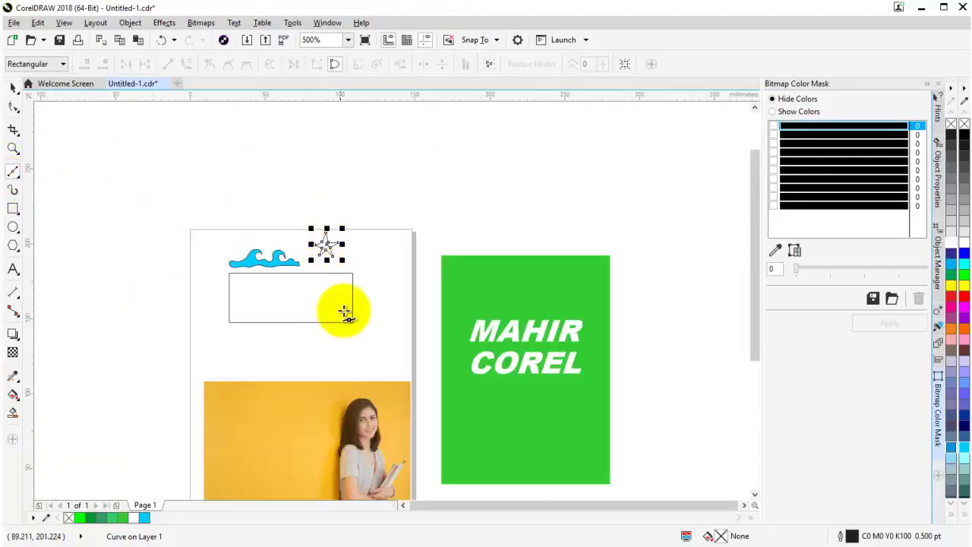
scroll(387, 385, "up", 5)
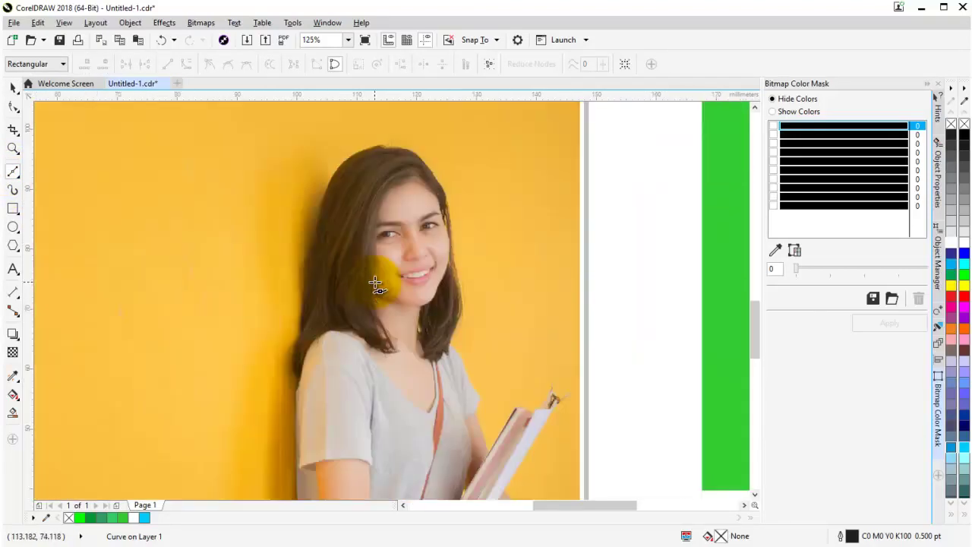
scroll(363, 308, "up", 4)
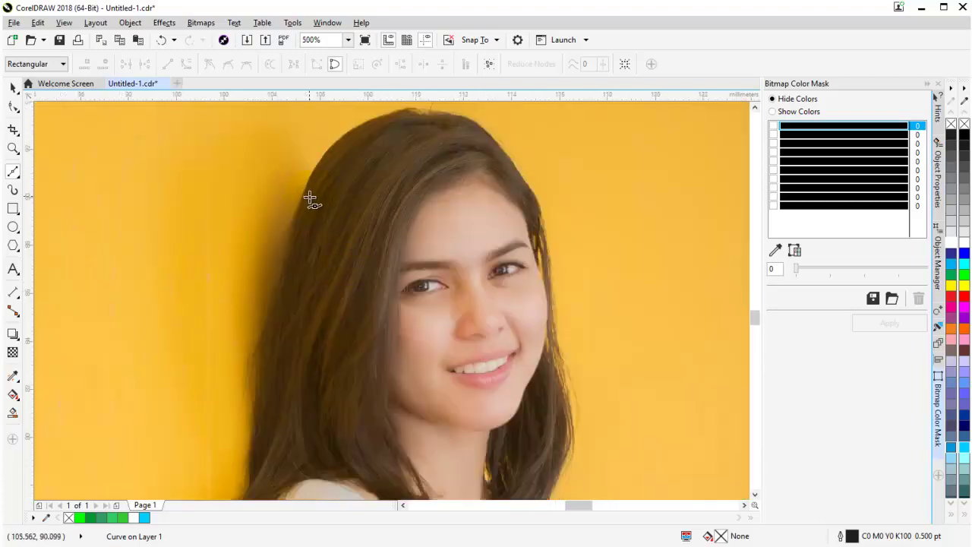
scroll(311, 199, "up", 2)
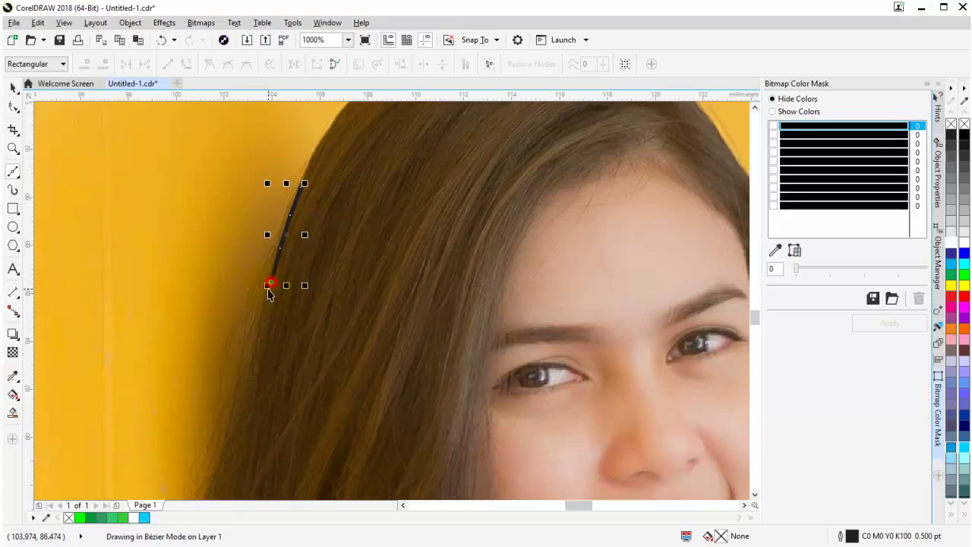
left_click(251, 355)
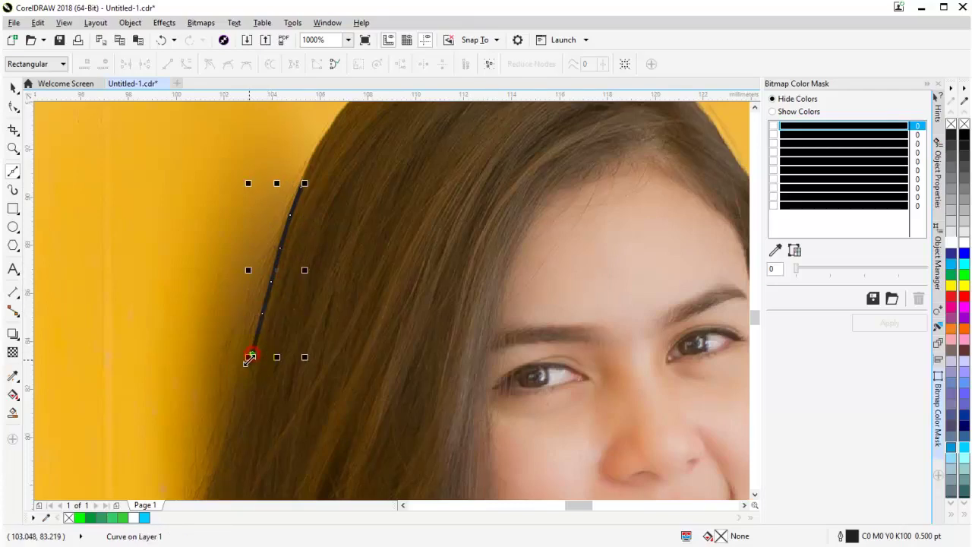
scroll(252, 358, "down", 1)
left_click_drag(251, 364, 275, 272)
scroll(273, 266, "up", 4)
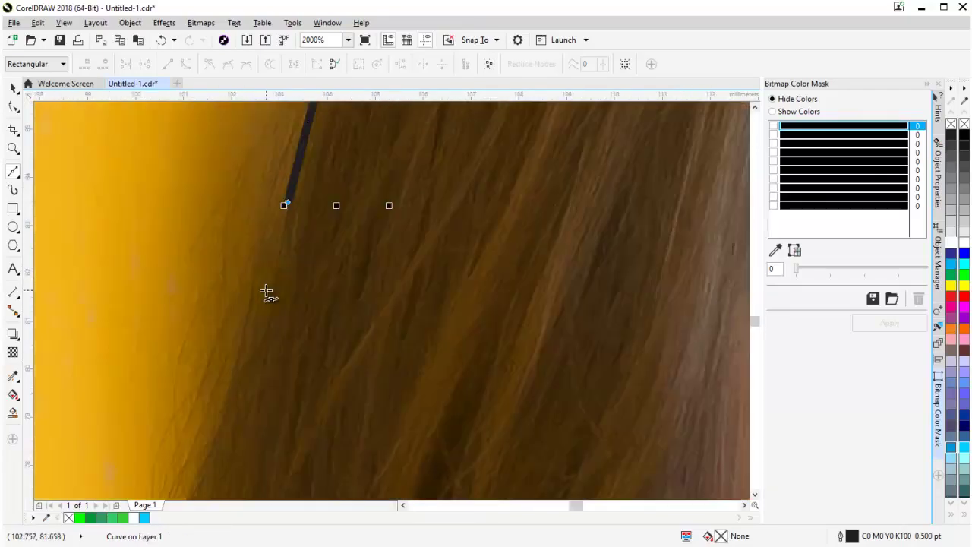
left_click(260, 300)
left_click(246, 333)
left_click(231, 377)
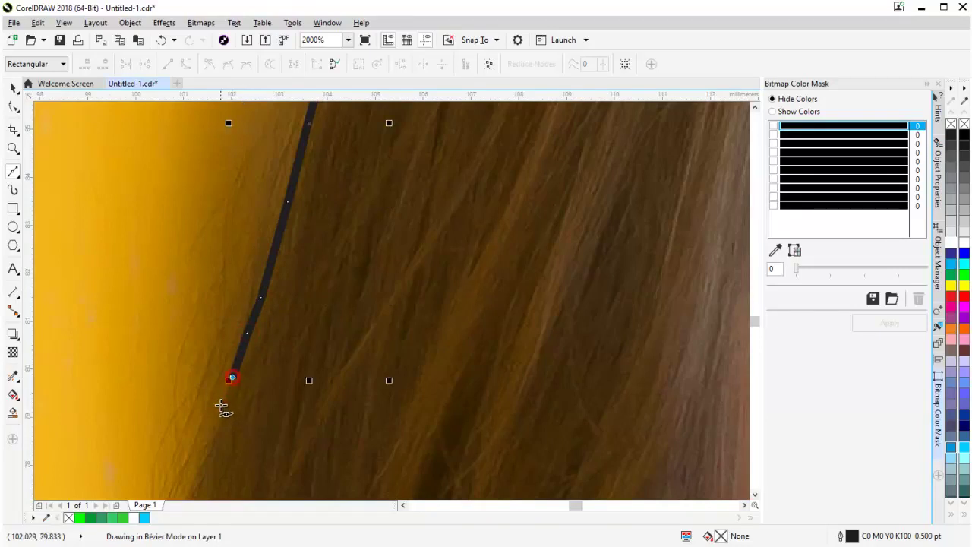
- Try extending the Bézier trace further down the outer edge of the woman's hair
scroll(206, 434, "down", 2)
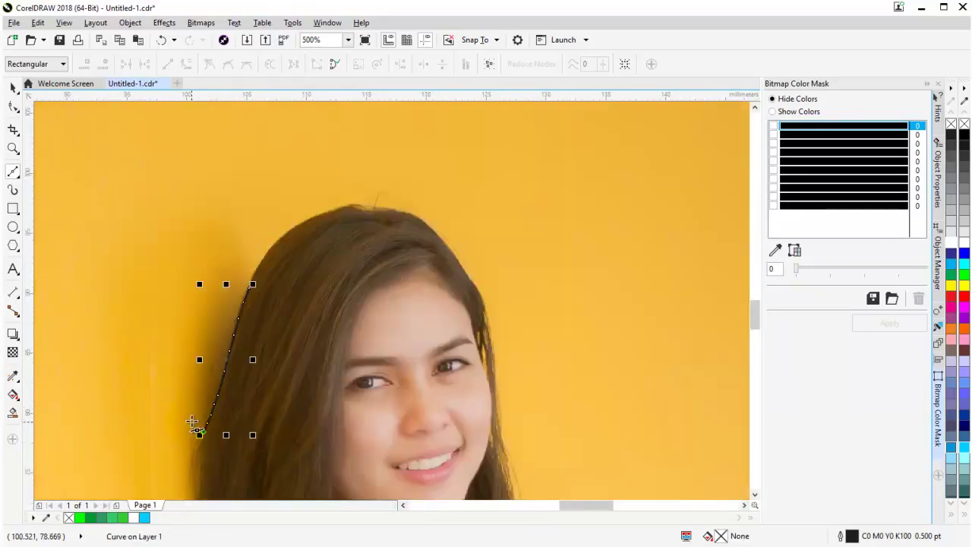
scroll(191, 408, "down", 1)
scroll(194, 396, "up", 2)
scroll(243, 315, "down", 2)
scroll(237, 354, "up", 2)
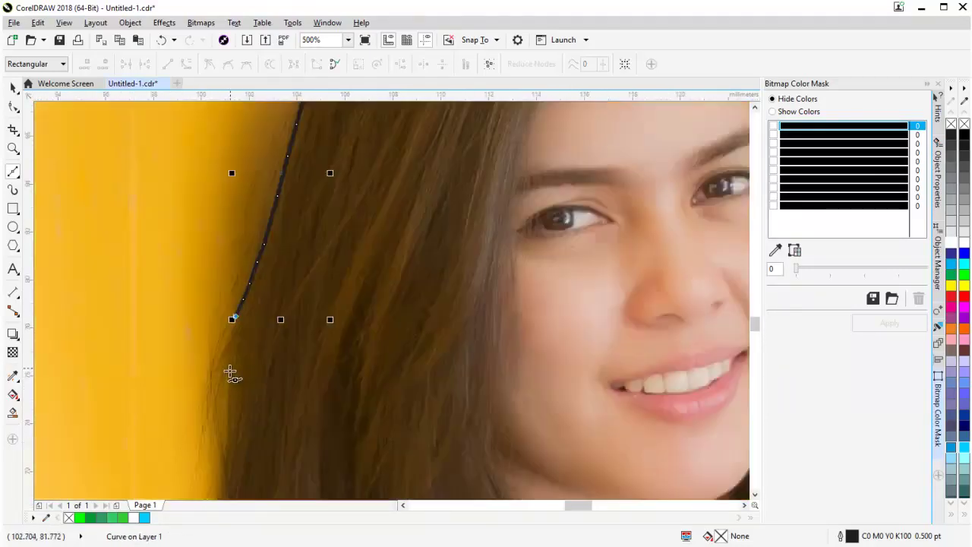
left_click_drag(237, 355, 261, 284)
scroll(260, 285, "up", 1)
left_click(247, 265)
left_click(239, 295)
left_click(233, 319)
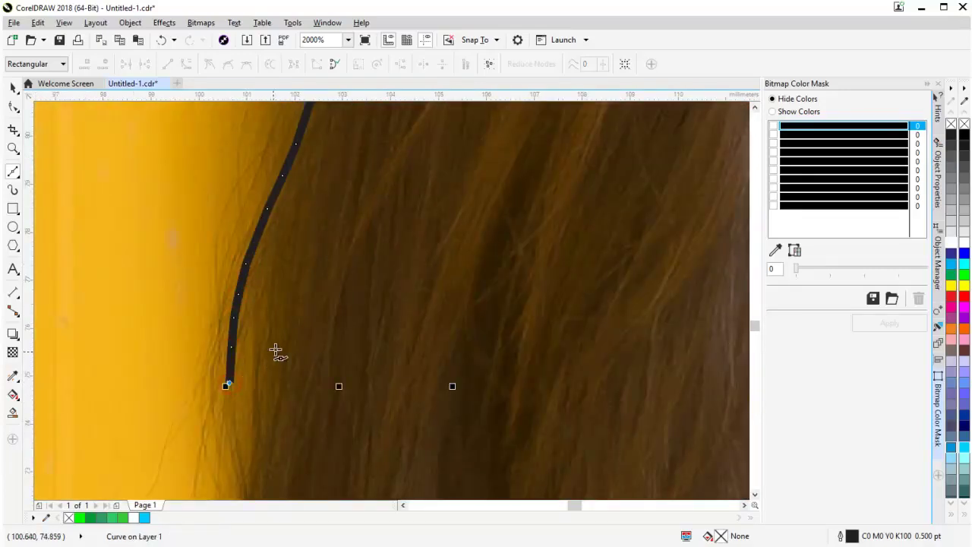
- Undo the last traced points and delete the unfinished hair curve
left_click(12, 87)
scroll(220, 240, "down", 3)
key("ctrl+z")
key("ctrl+z")
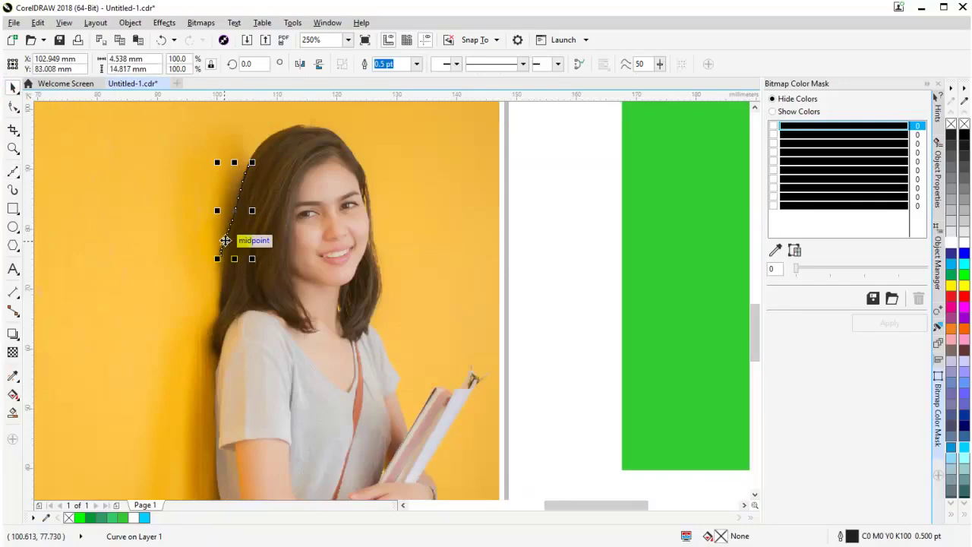
key("Delete")
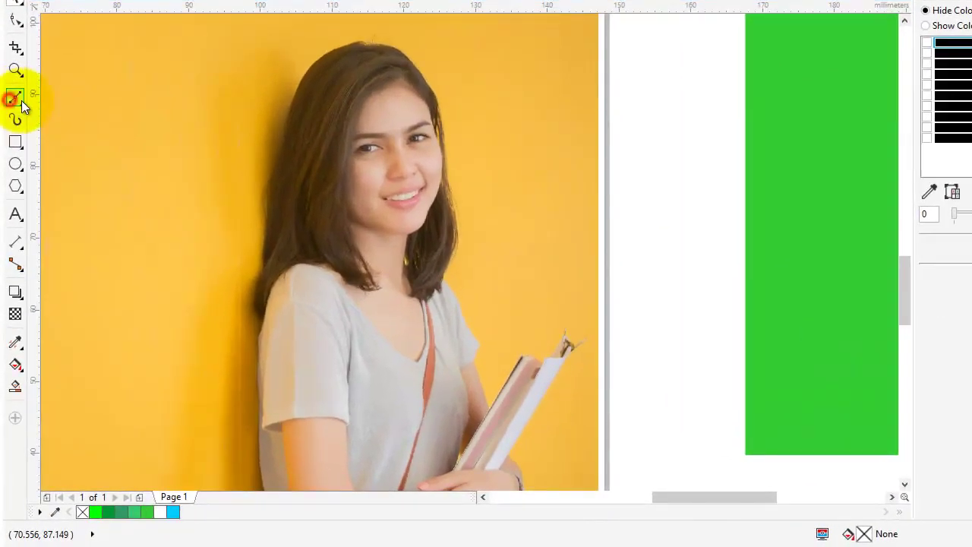
- Draw a closed five-sided shape, about 8 by 10 mm, on the photo's yellow background with the Pen tool
left_click(18, 176)
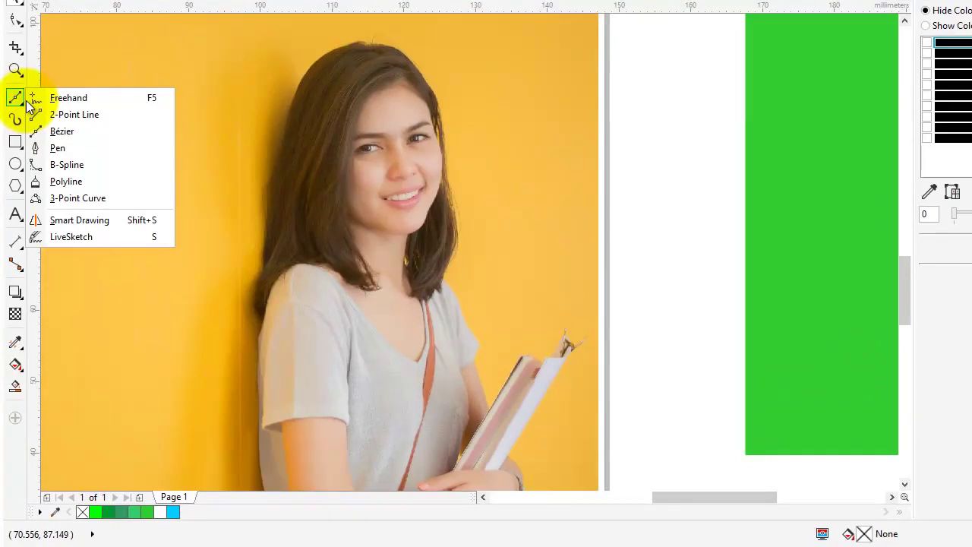
left_click(50, 149)
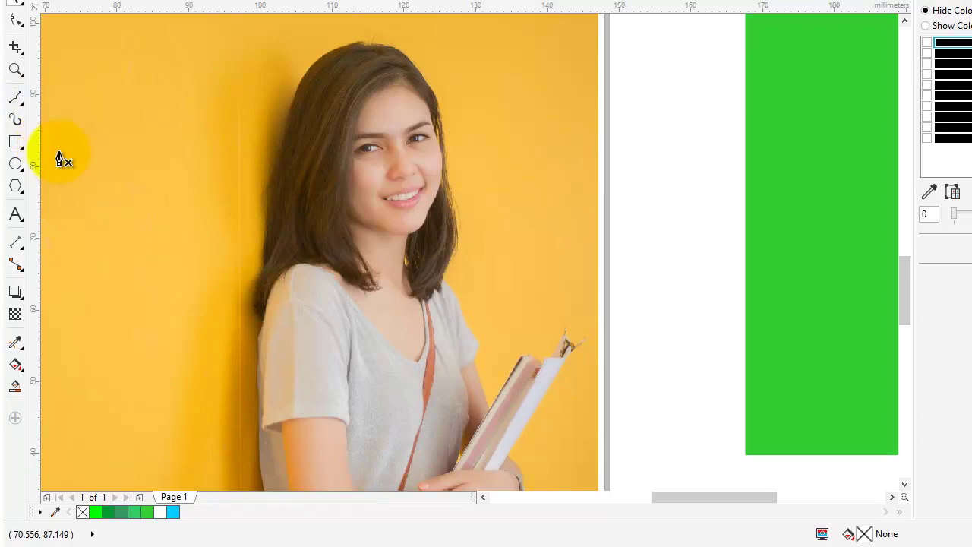
left_click(150, 150)
left_click(146, 210)
left_click(176, 220)
left_click(204, 195)
left_click(195, 164)
left_click(150, 149)
left_click(149, 151)
- Delete the five-sided shape from the photo's yellow background
left_click(15, 3)
scroll(210, 147, "down", 1)
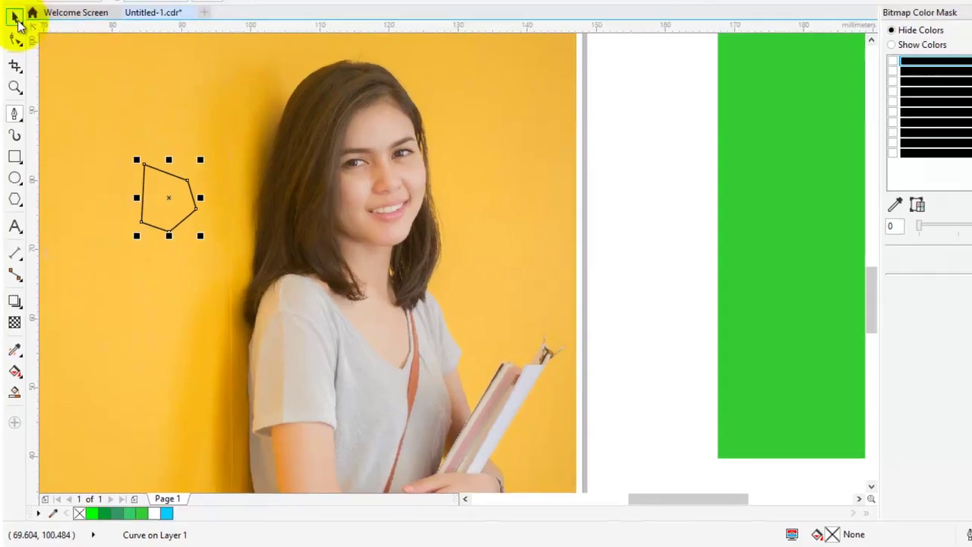
scroll(183, 213, "up", 1)
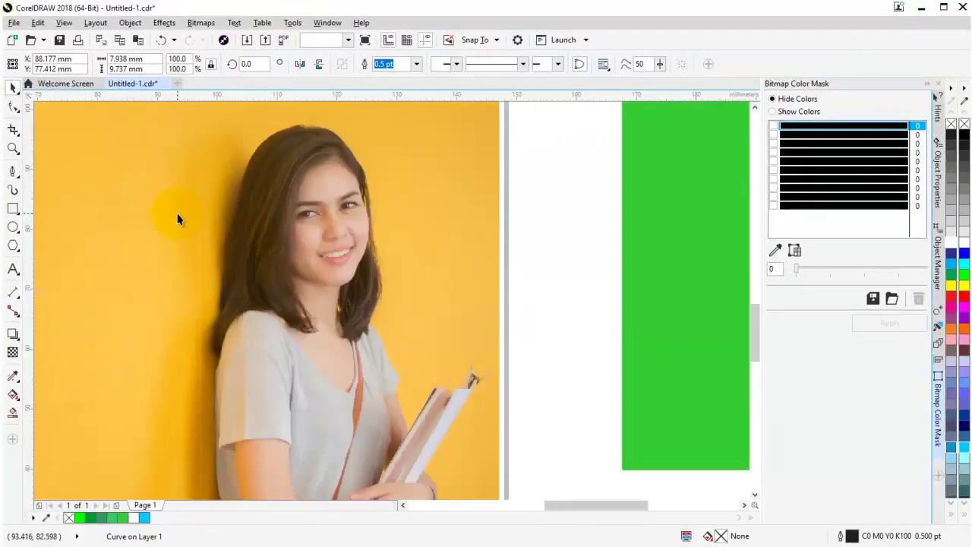
key("Delete")
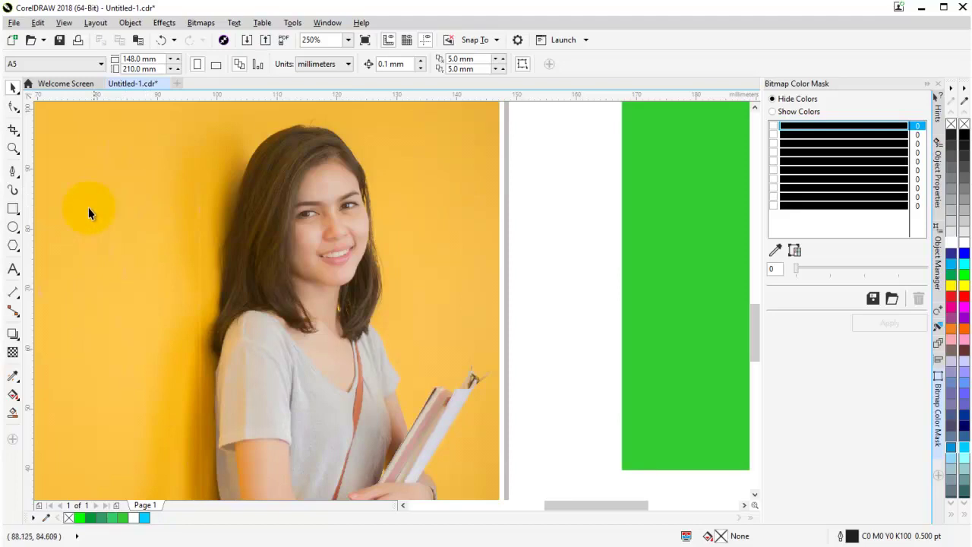
- Paint a wavy stroke about 22 mm long above the blue wave's first crest with the Artistic Media tool
left_click(15, 190)
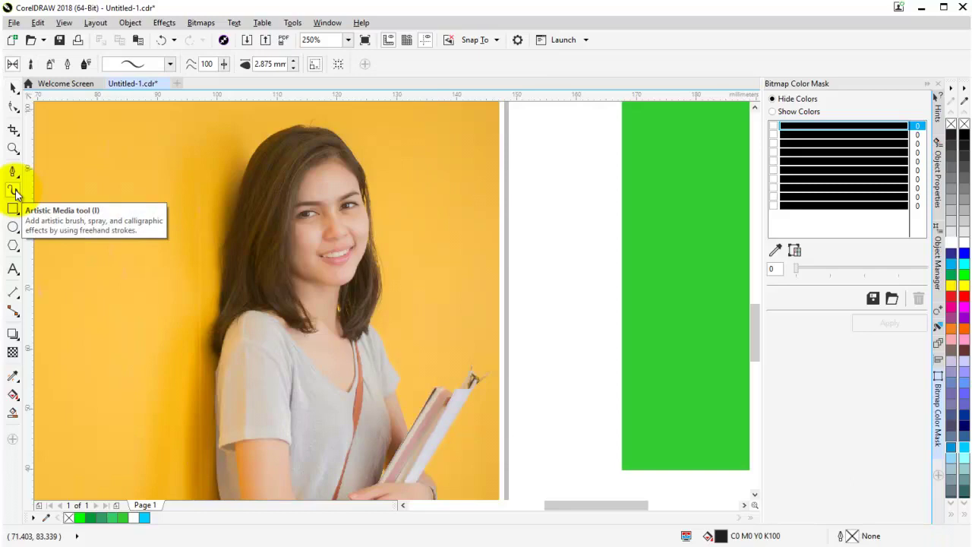
scroll(245, 233, "down", 1)
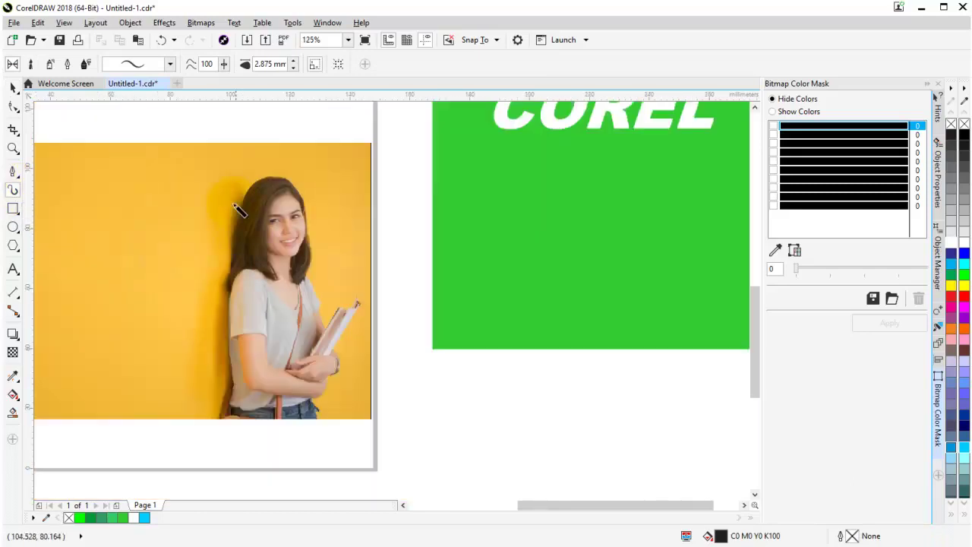
left_click_drag(232, 207, 284, 286)
left_click_drag(194, 220, 209, 289)
scroll(191, 224, "down", 1)
scroll(208, 260, "up", 1)
left_click_drag(237, 202, 222, 281)
scroll(268, 196, "up", 1)
left_click_drag(191, 174, 322, 271)
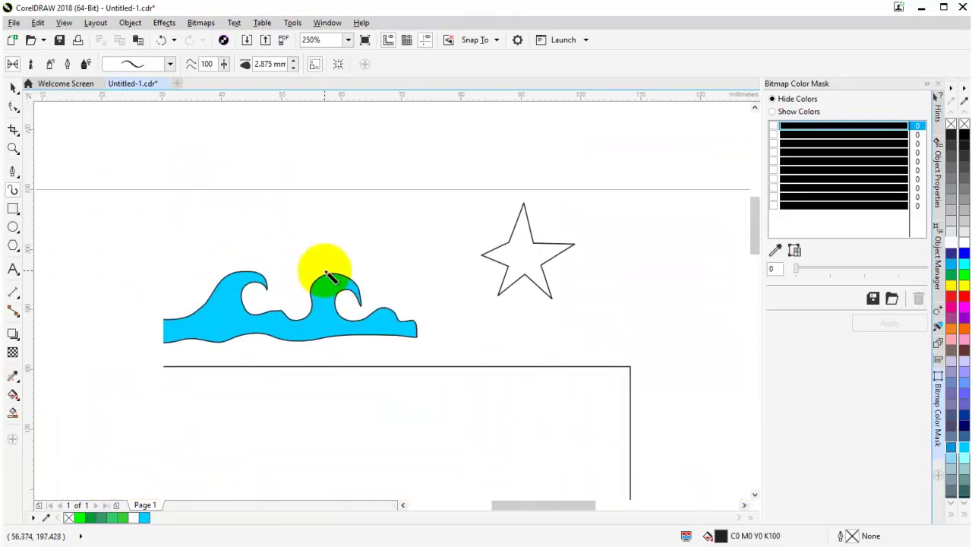
scroll(223, 246, "up", 1)
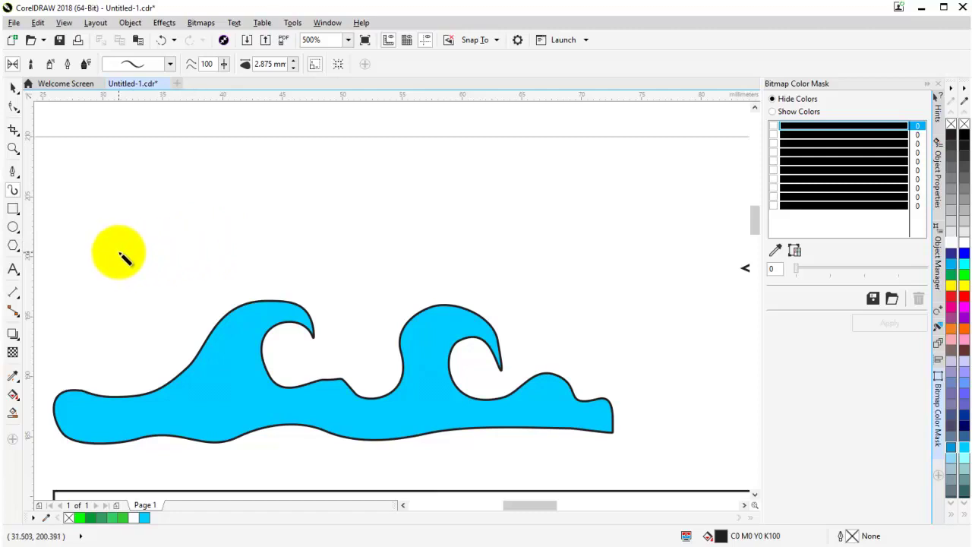
mouse_move(79, 232)
left_mouse_down()
mouse_move(158, 251)
mouse_move(270, 221)
mouse_move(339, 225)
left_mouse_up()
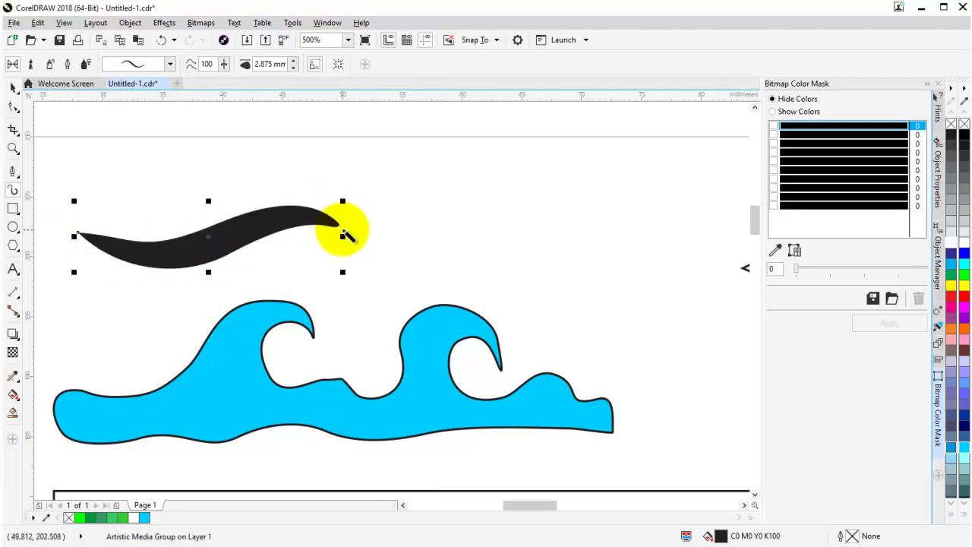
- Reduce the wavy artistic media stroke's width to 1.375 mm
left_click(294, 68)
left_click(295, 69)
left_click(294, 68)
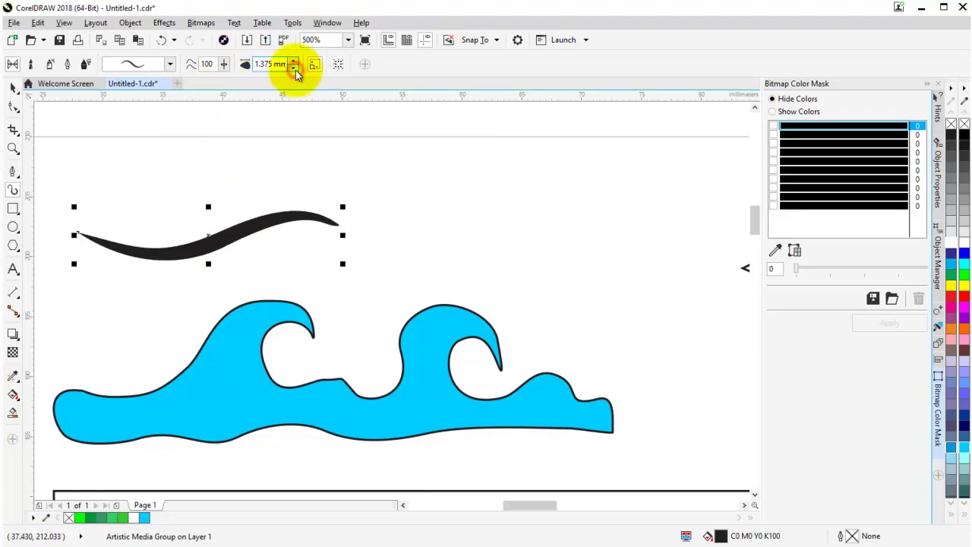
left_click(333, 223)
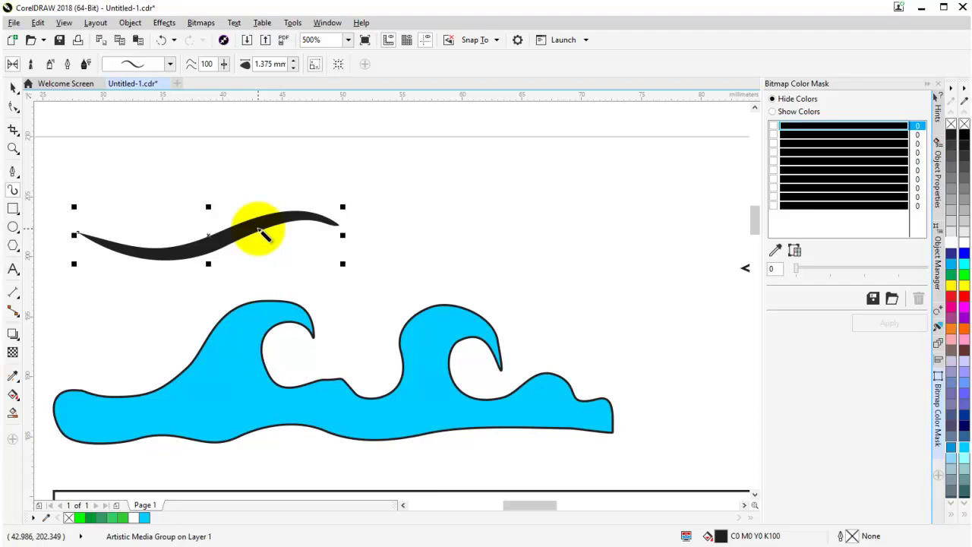
- Paint an upright spiral stroke about 16 mm tall between the wavy stroke and the star with the Artistic Media tool
left_click_drag(606, 244, 470, 299)
mouse_move(430, 381)
left_mouse_down()
mouse_move(455, 349)
mouse_move(398, 232)
mouse_move(429, 203)
mouse_move(460, 232)
mouse_move(440, 244)
left_mouse_up()
scroll(447, 243, "down", 1)
scroll(446, 243, "up", 1)
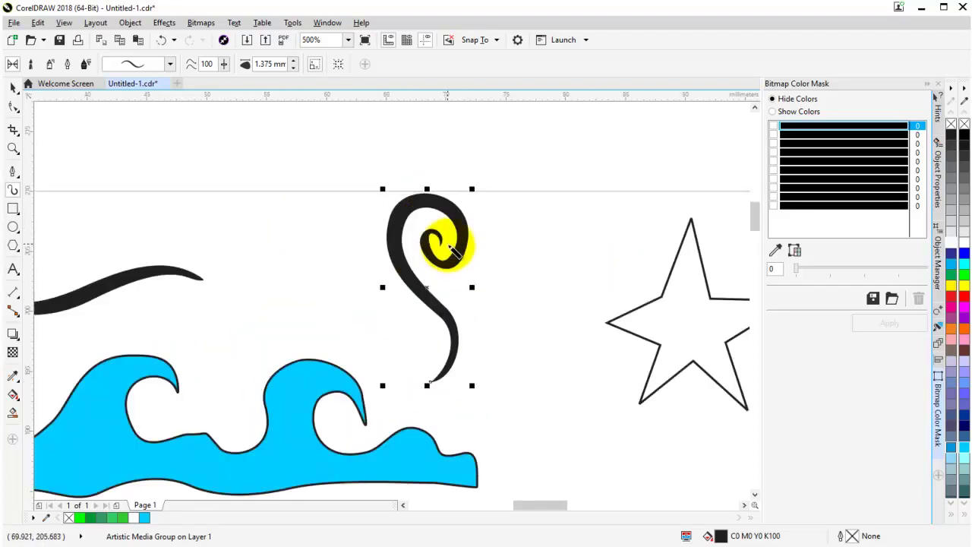
- Paint a short wavy stroke about 10 mm long between the long wavy stroke and the spiral, and finish painting
scroll(446, 255, "down", 1)
scroll(405, 257, "up", 1)
scroll(293, 271, "down", 1)
scroll(323, 301, "up", 1)
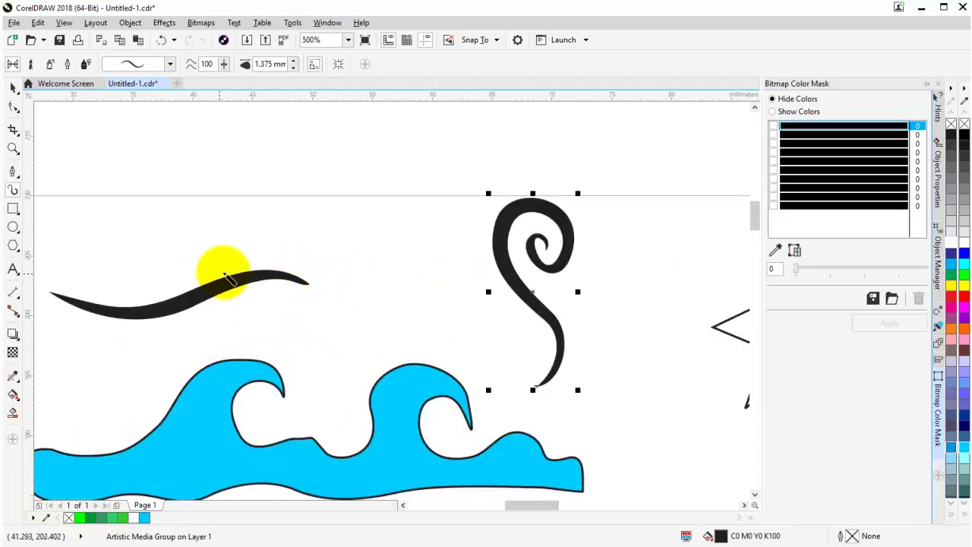
mouse_move(287, 323)
left_mouse_down()
mouse_move(402, 304)
mouse_move(405, 291)
left_mouse_up()
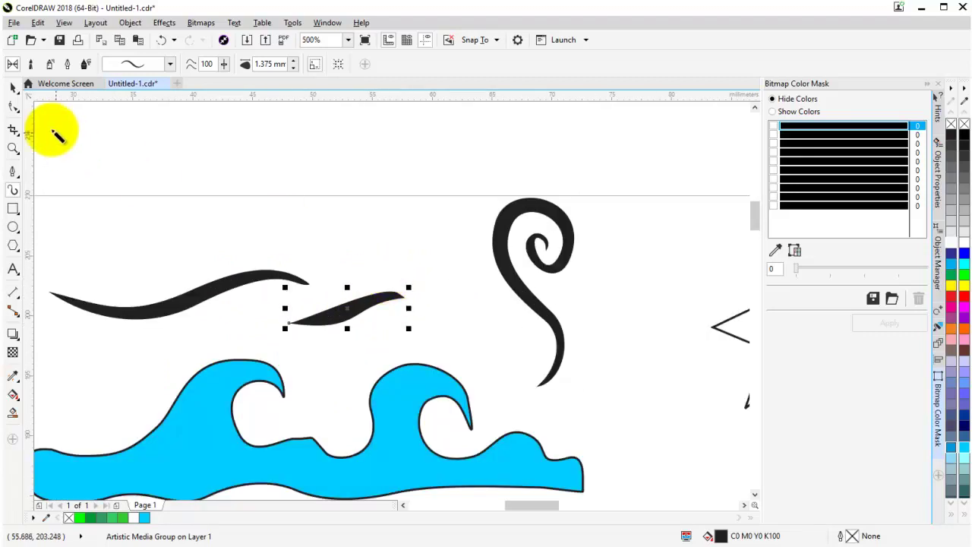
left_click(13, 85)
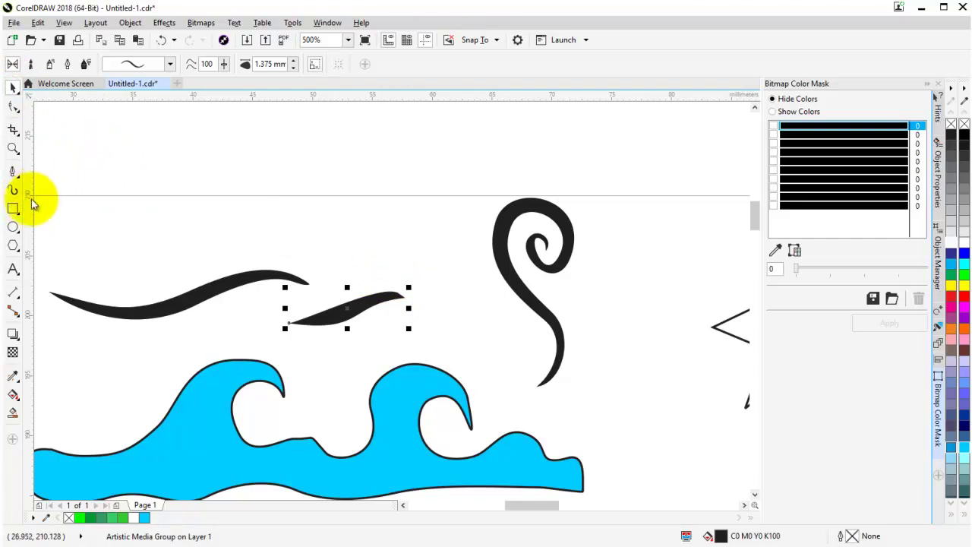
- Examine the variants offered by the Rectangle, Ellipse and Polygon tools
scroll(146, 214, "down", 4)
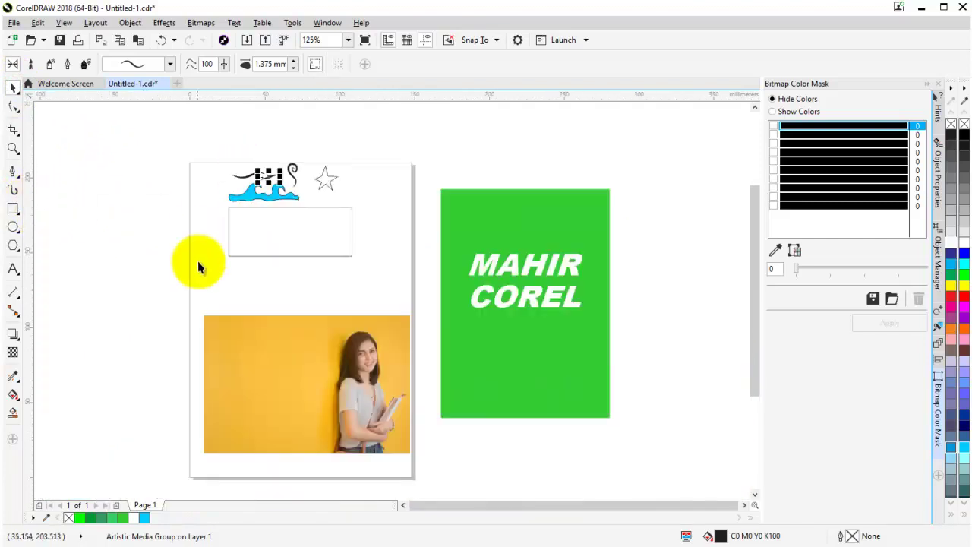
scroll(224, 278, "up", 2)
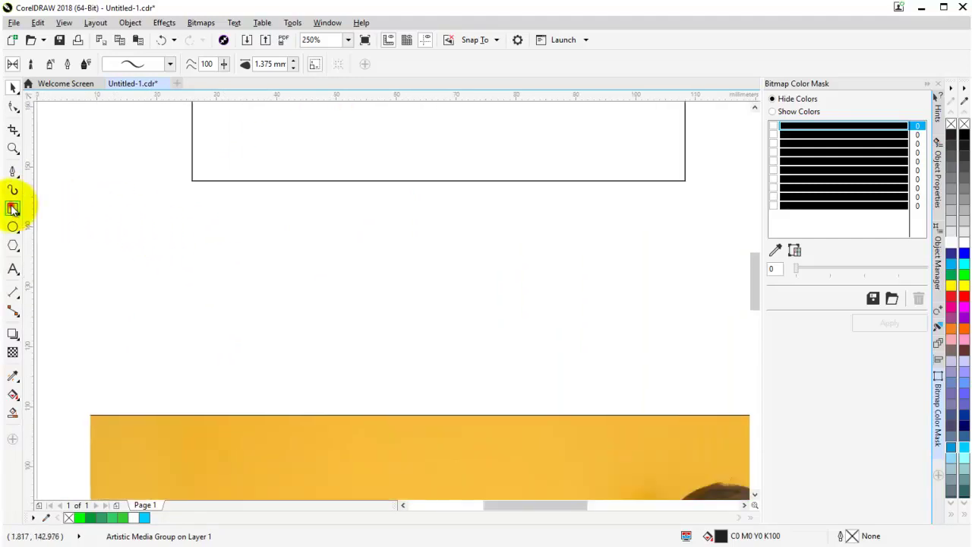
left_click(13, 209)
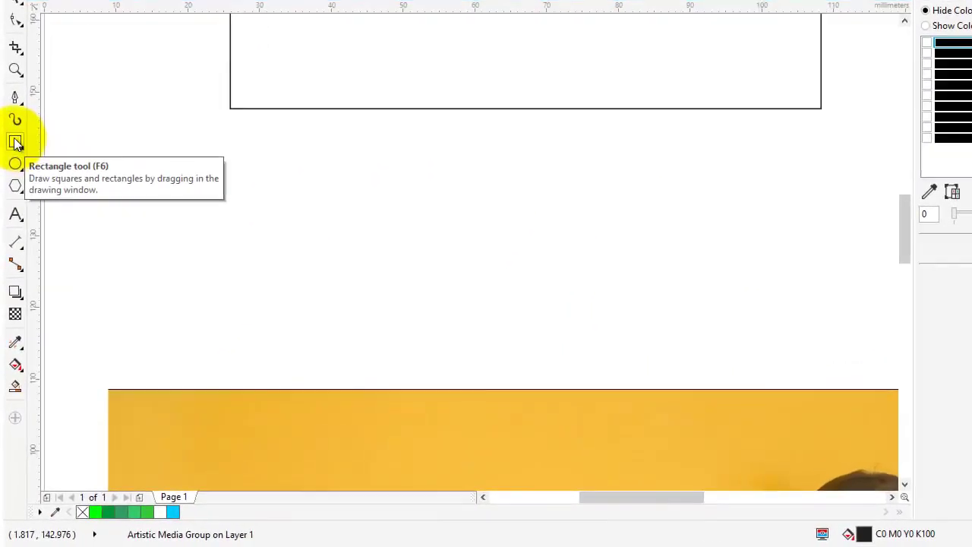
left_click(19, 145)
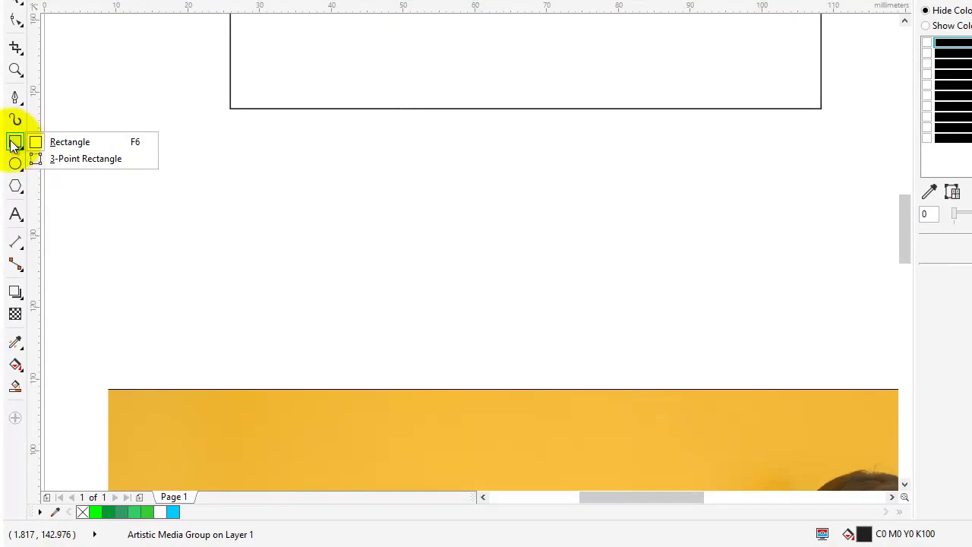
mouse_move(16, 163)
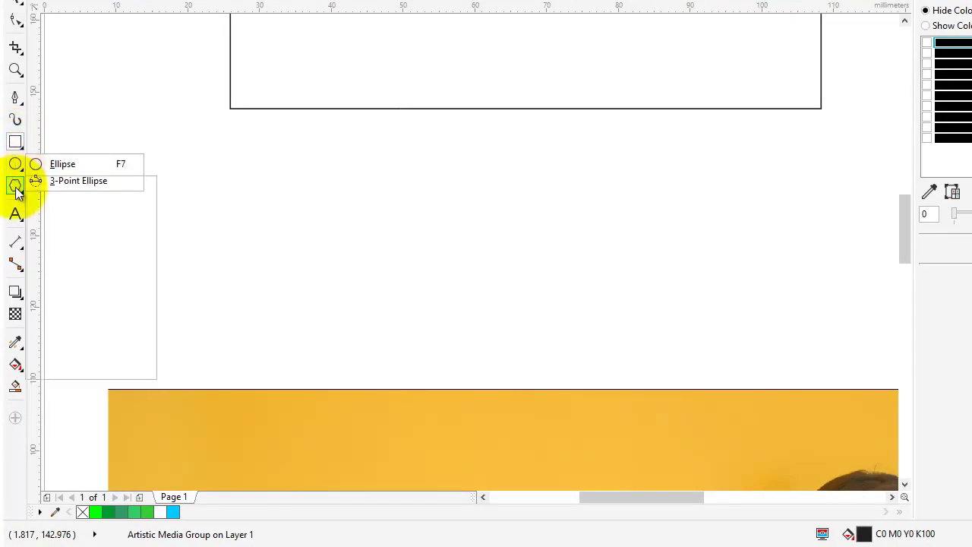
mouse_move(16, 190)
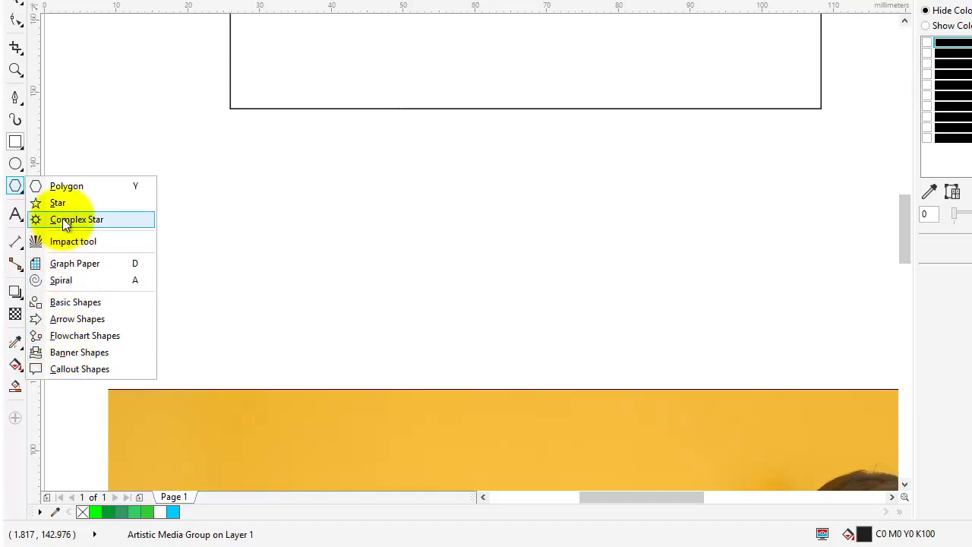
mouse_move(17, 146)
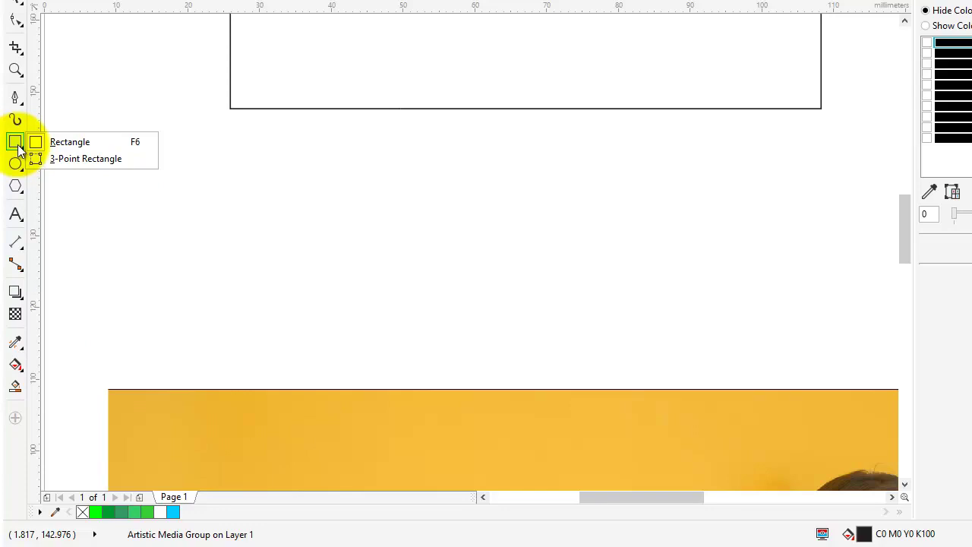
- Draw an ellipse about 20 by 16 mm and, beside it, a rectangle about 22 by 17 mm between the large rectangle and the photo
left_click(42, 164)
left_click_drag(130, 163, 273, 282)
left_click(15, 142)
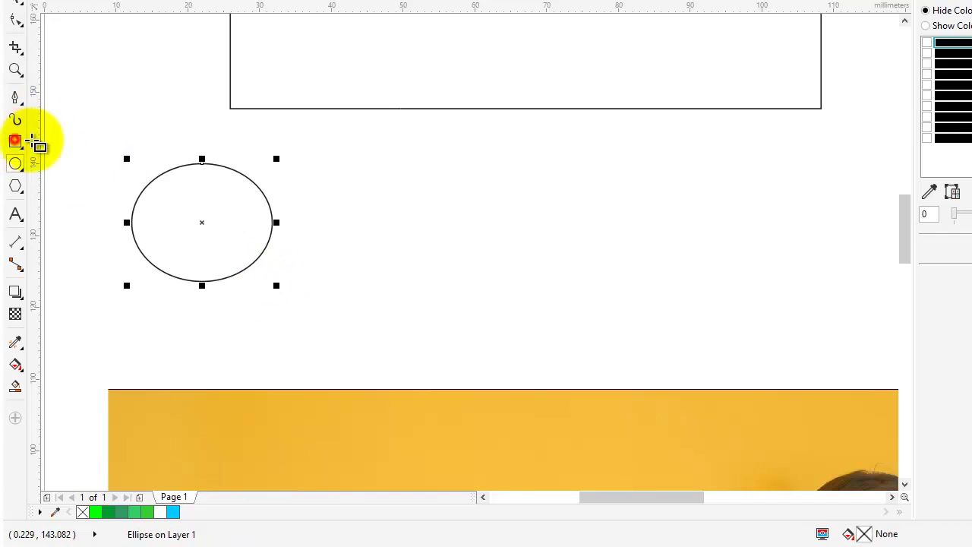
left_click_drag(325, 173, 487, 295)
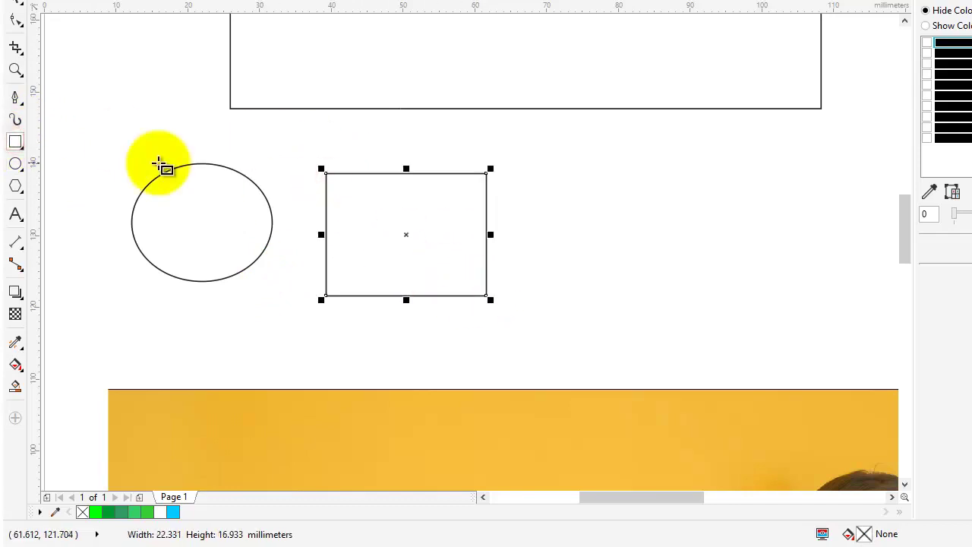
left_click(15, 185)
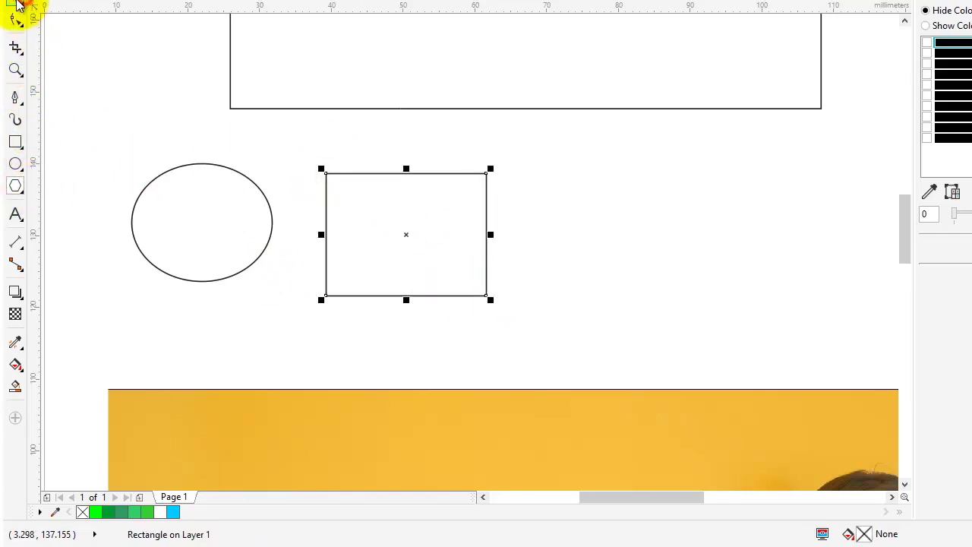
left_click(101, 90)
- Draw a trial rectangle about 27 mm wide and 18 mm tall to the right of the small rectangle, and delete it
left_click(14, 144)
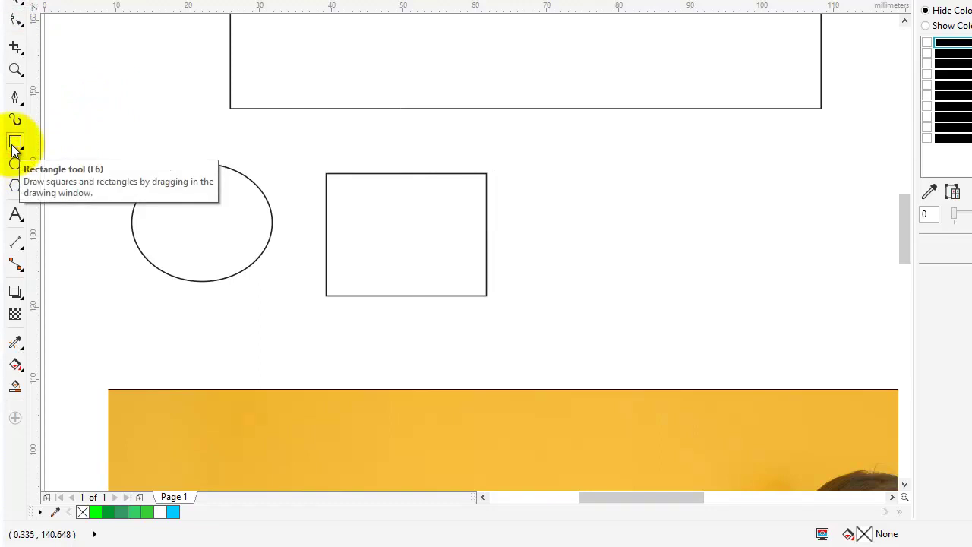
left_click(226, 219)
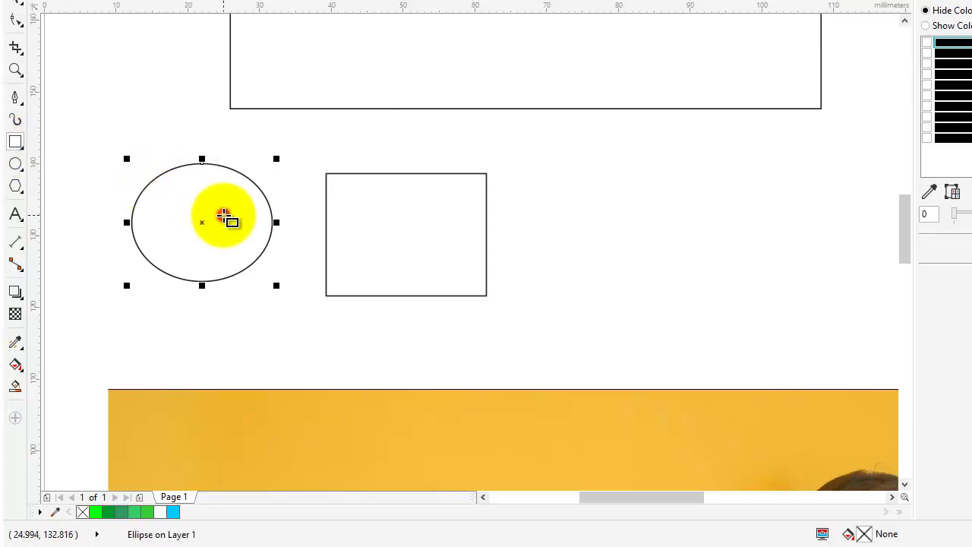
left_click(15, 14)
scroll(305, 209, "down", 1)
left_click_drag(412, 227, 224, 242)
scroll(224, 243, "up", 1)
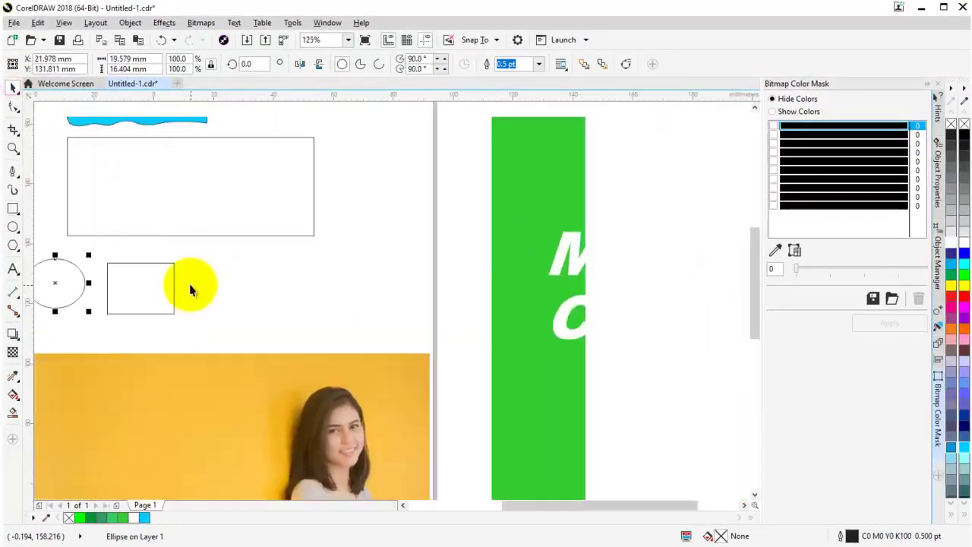
left_click(140, 294)
left_click(13, 207)
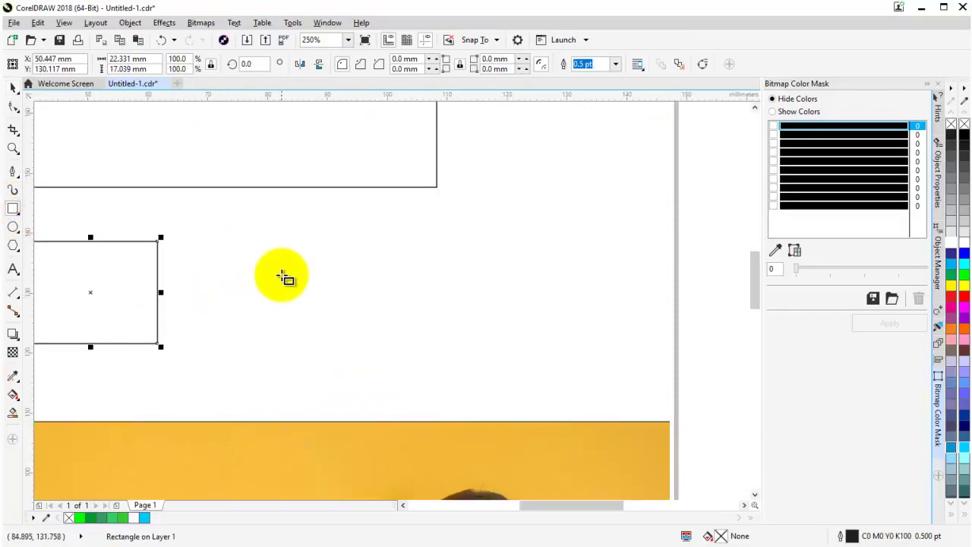
left_click_drag(226, 237, 356, 344)
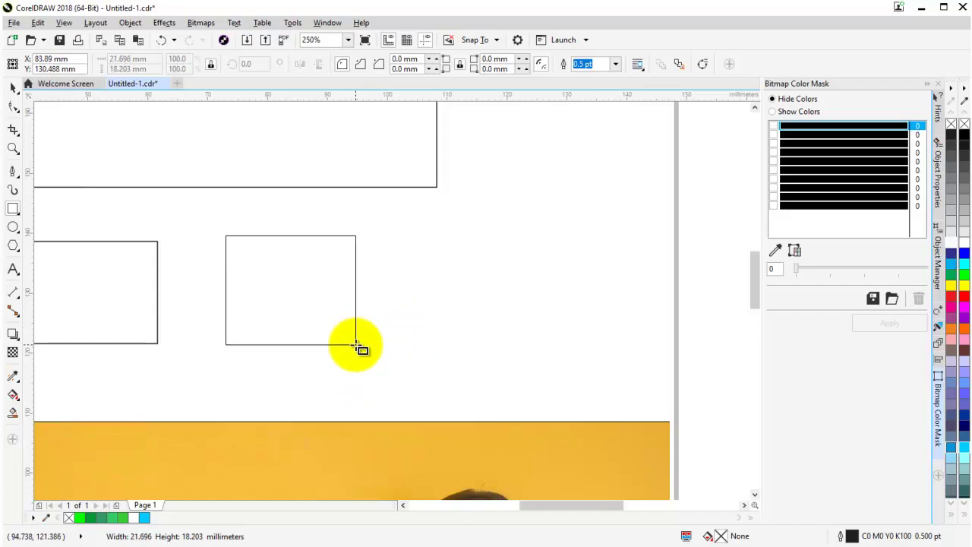
left_click_drag(356, 344, 386, 341)
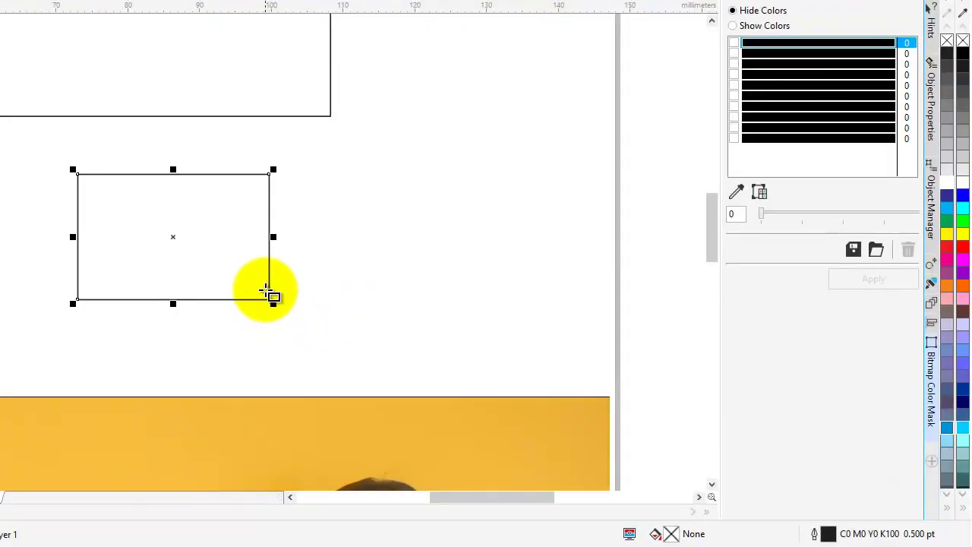
key("Delete")
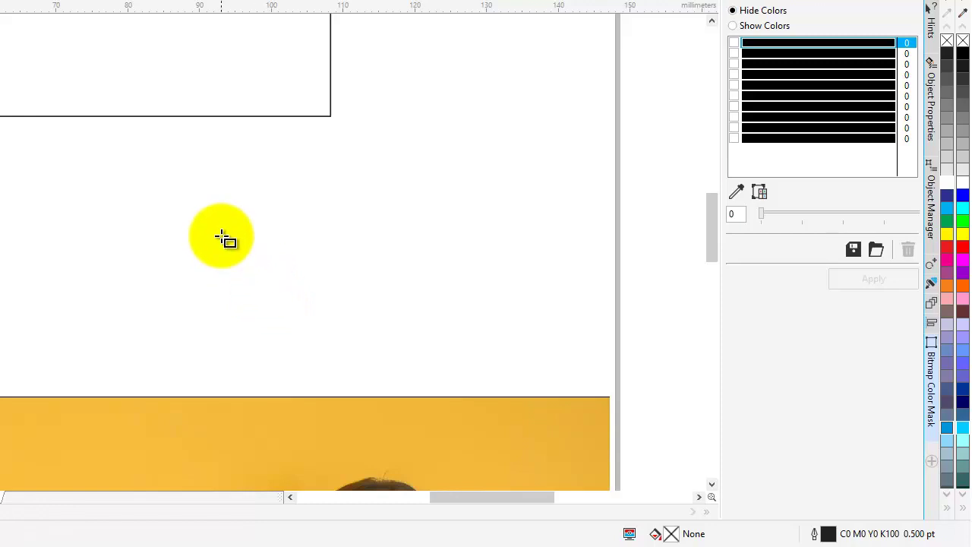
- Draw a square about 26.5 mm wide below the large rectangle and a perfect circle about 23 mm in diameter to its right
left_click_drag(171, 190, 288, 338)
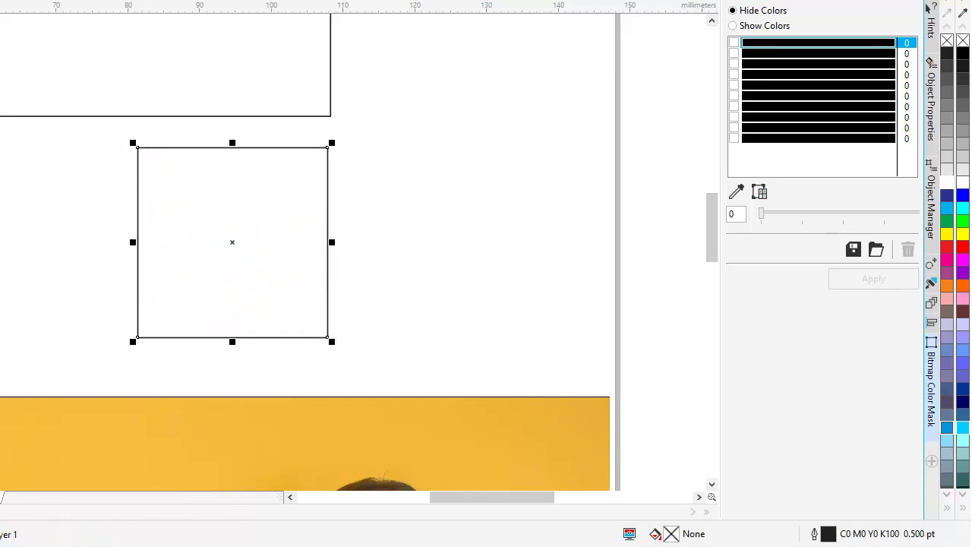
left_click_drag(346, 162, 485, 340)
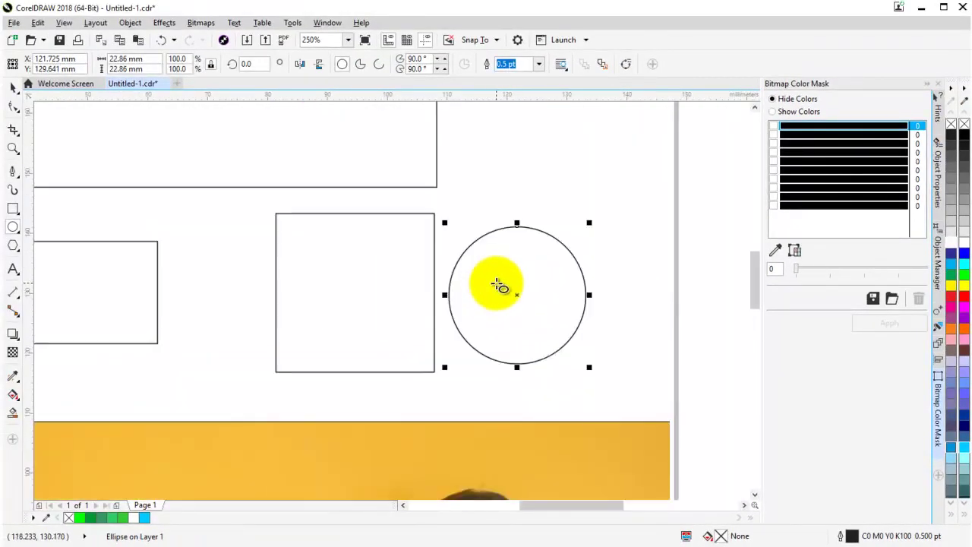
- Draw an ellipse about 26 mm wide and 15 mm tall above the circle, and undo it
left_click_drag(497, 289, 411, 338)
left_click_drag(382, 175, 538, 263)
scroll(524, 263, "down", 1)
scroll(506, 266, "up", 1)
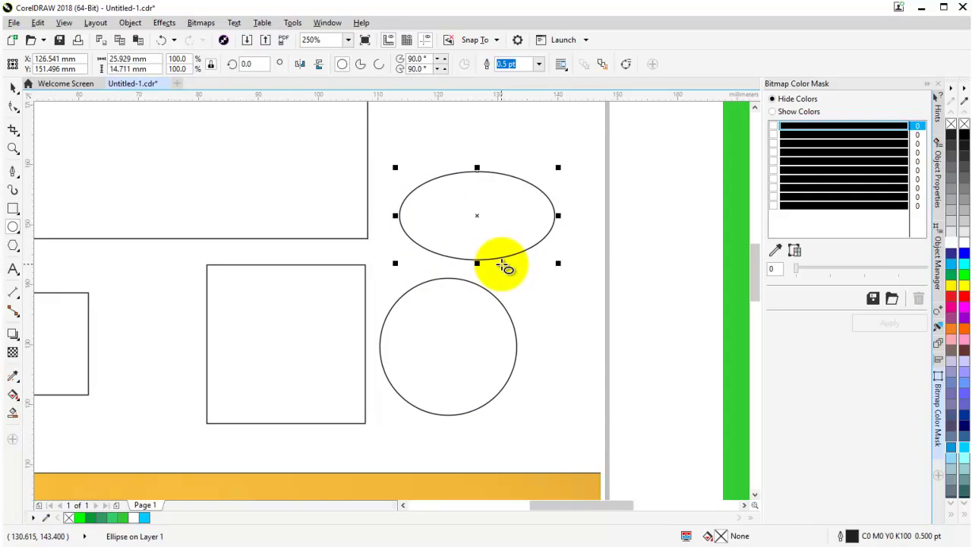
key("ctrl+z")
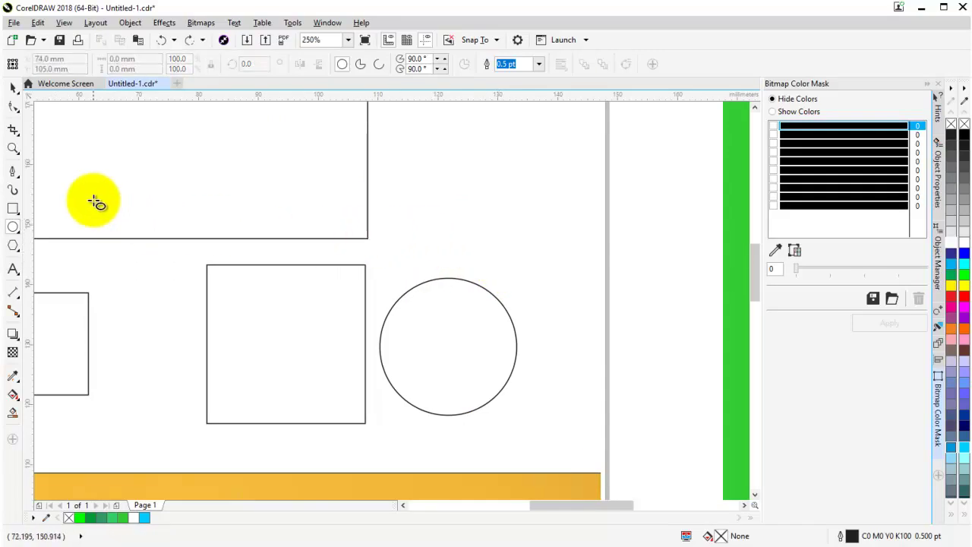
left_click(13, 89)
scroll(140, 244, "down", 1)
scroll(85, 243, "up", 1)
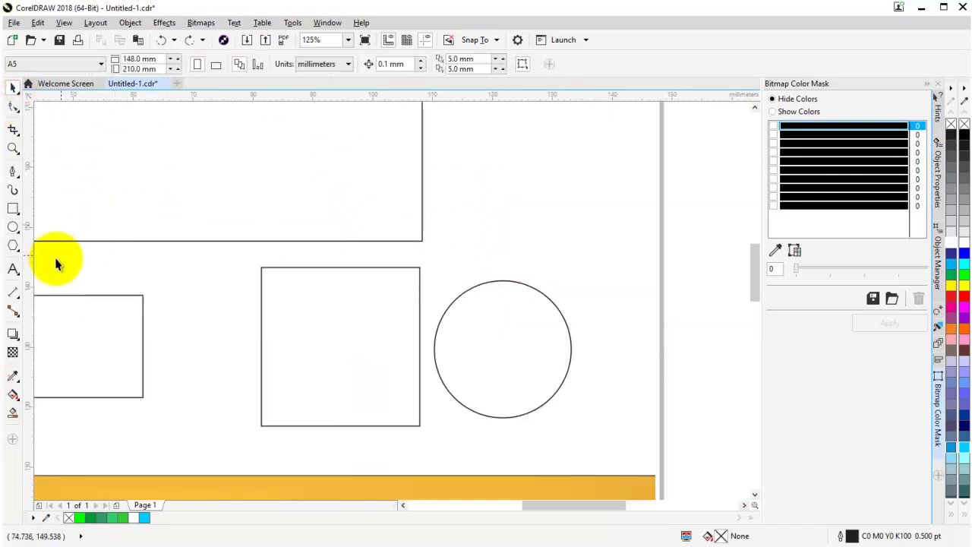
- Add a first name, capitalised normally, as 24 pt Arial artistic text in the upper-left part of the large rectangle
left_click(13, 270)
scroll(222, 269, "down", 1)
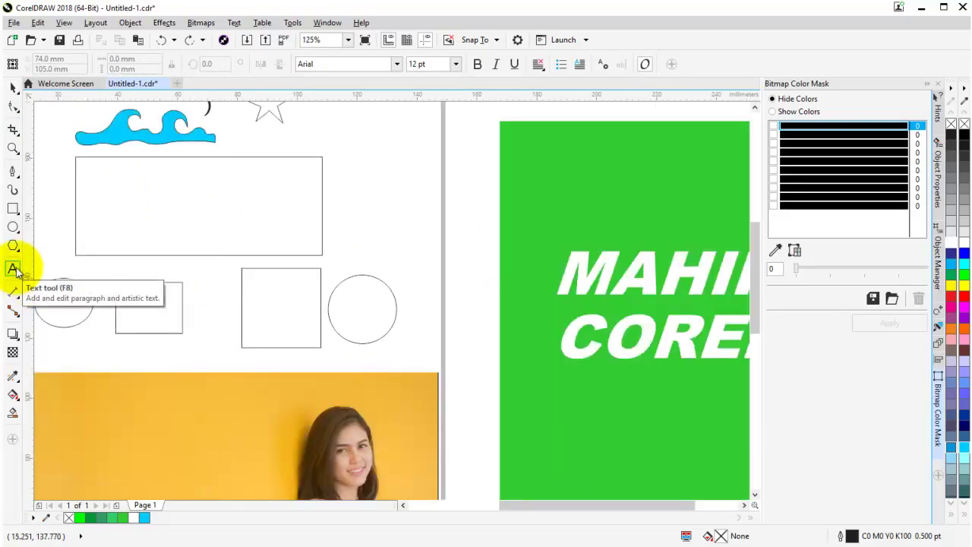
scroll(213, 202, "down", 1)
scroll(210, 200, "up", 2)
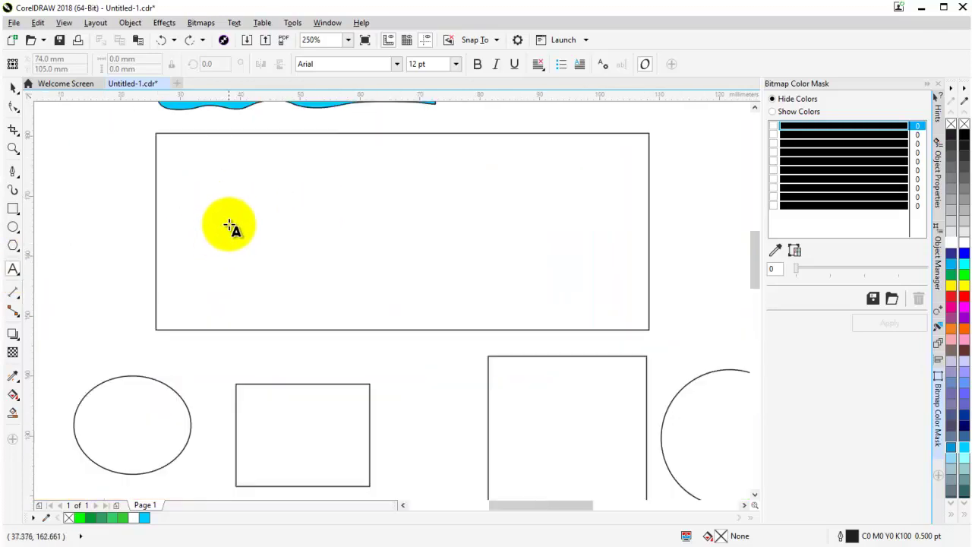
scroll(230, 220, "down", 1)
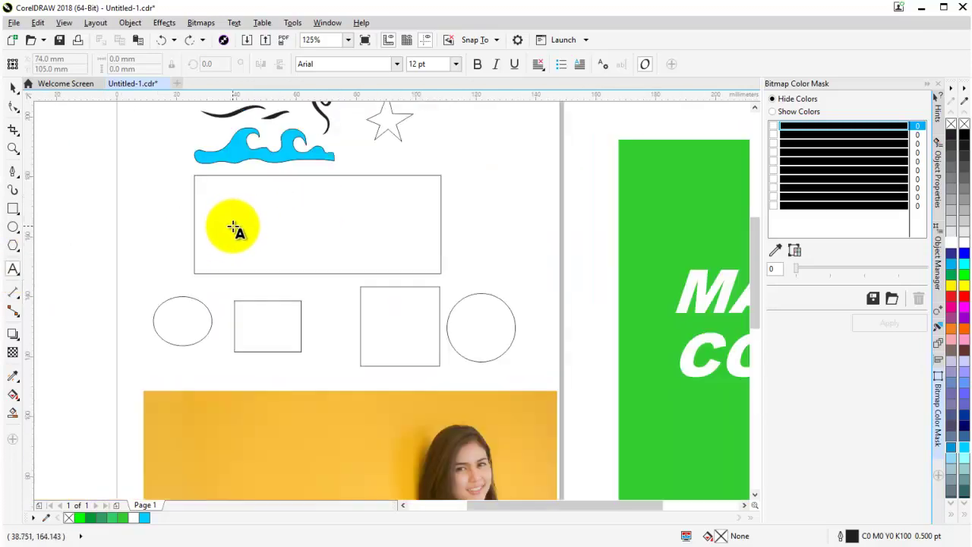
scroll(244, 238, "down", 1)
scroll(312, 208, "up", 1)
left_click_drag(231, 244, 241, 244)
scroll(244, 247, "up", 1)
left_click(195, 236)
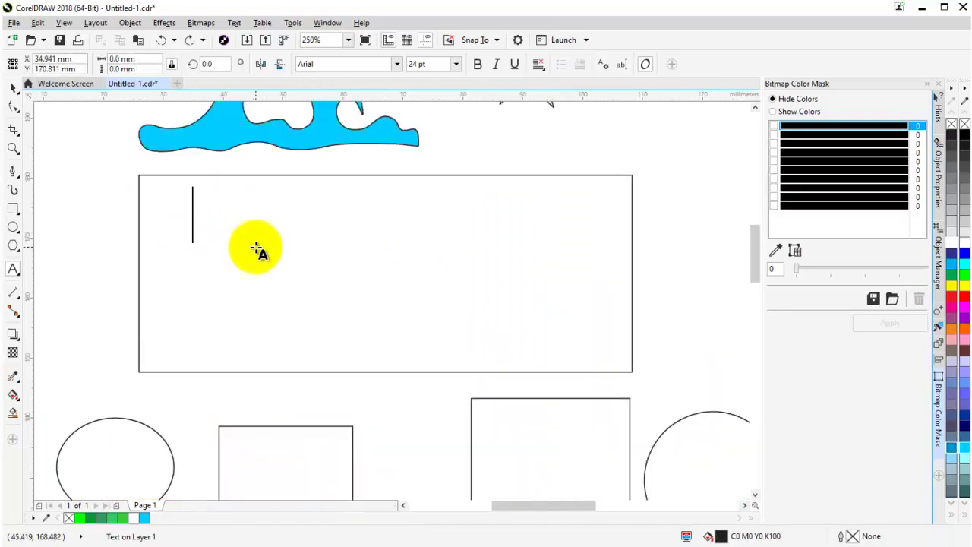
type("pUR")
key("BackSpace")
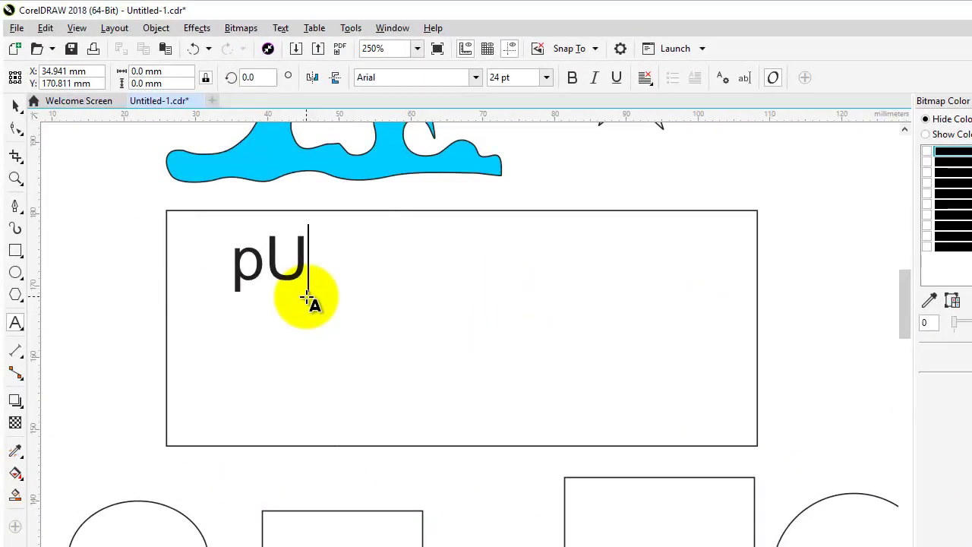
key("BackSpace")
key("BackSpace")
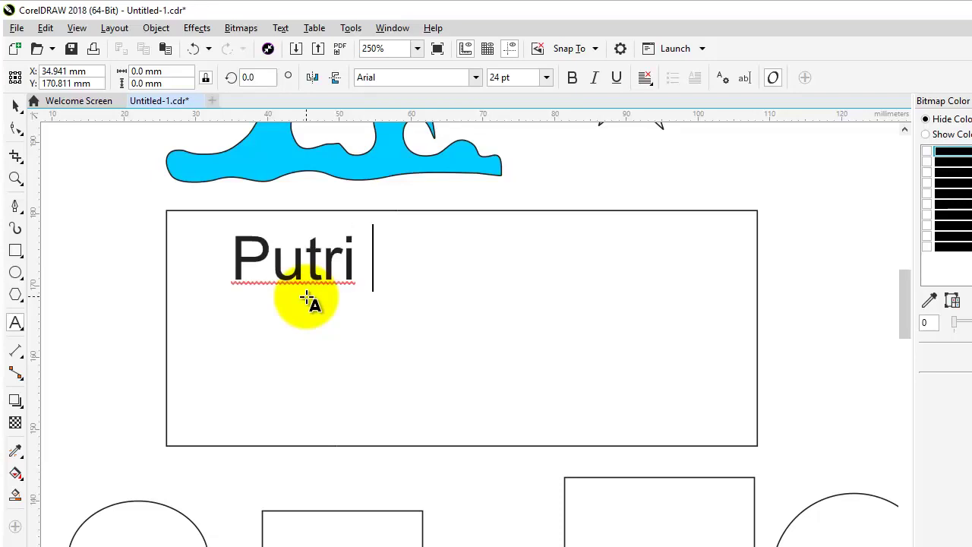
- Move the name text down and to the right within the large rectangle, centred at about X 60 mm, Y 167 mm
left_click(16, 106)
left_click_drag(328, 257, 445, 306)
scroll(445, 312, "up", 1)
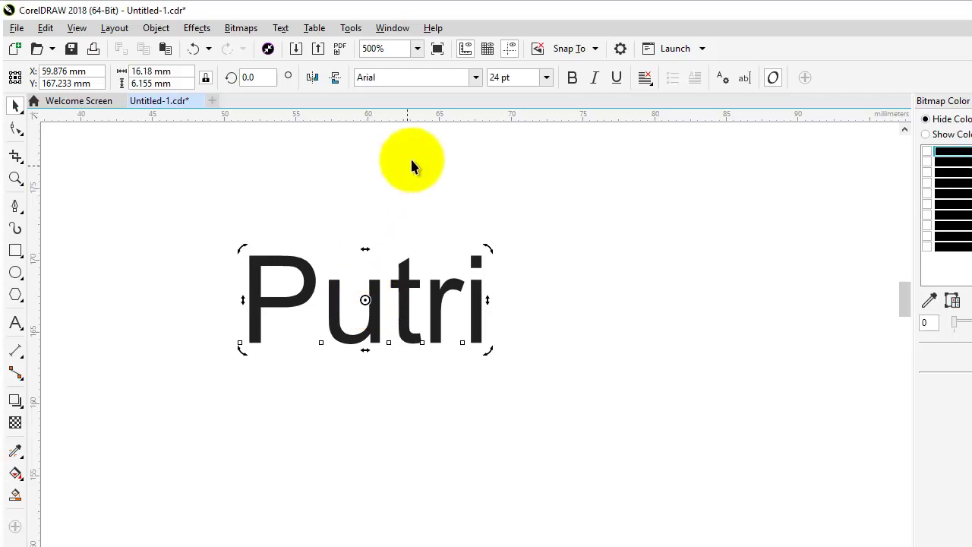
- Change the name text's font to Arial Black (Normal-Italic)
left_click(476, 78)
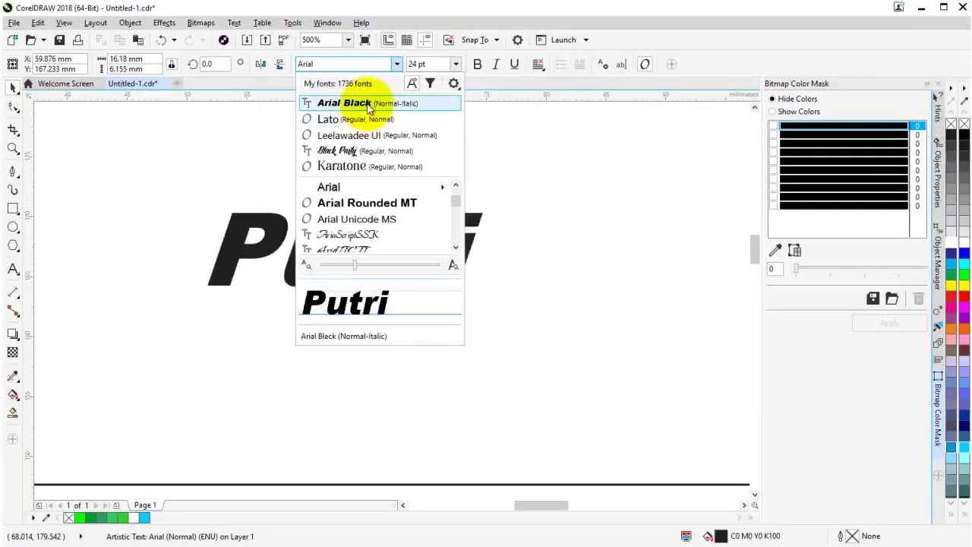
left_click(368, 109)
scroll(380, 196, "up", 2)
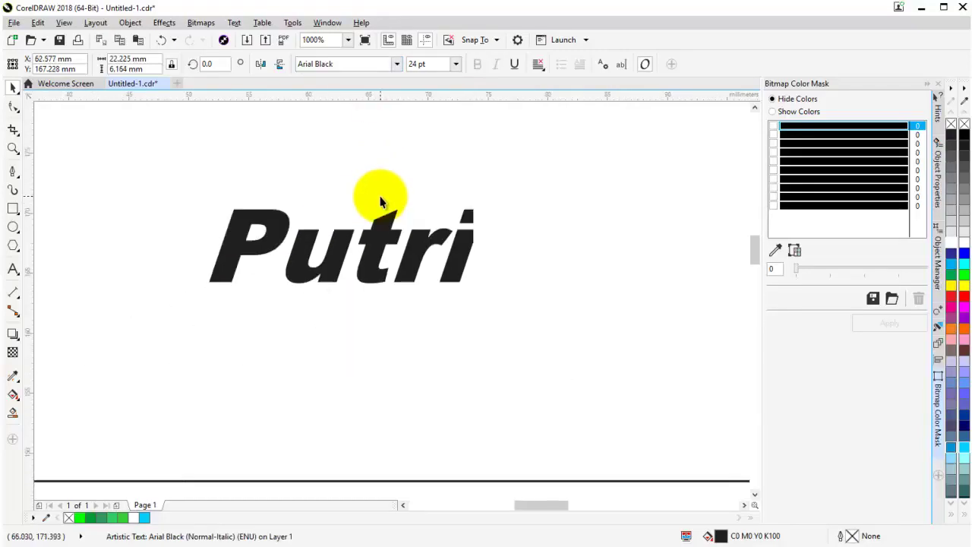
- Change the name text's font to the script typeface Black Party
left_click(396, 64)
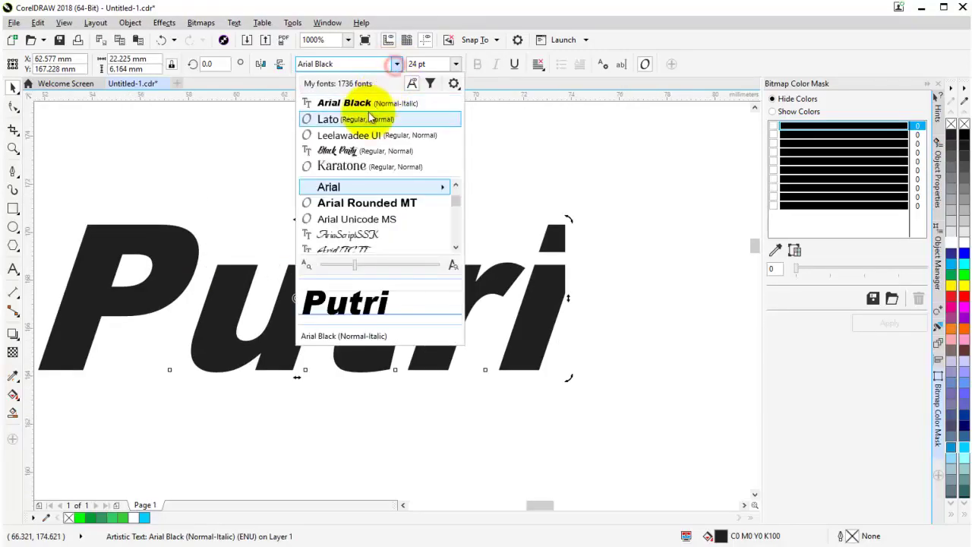
left_click(364, 151)
scroll(362, 205, "down", 1)
scroll(307, 254, "up", 1)
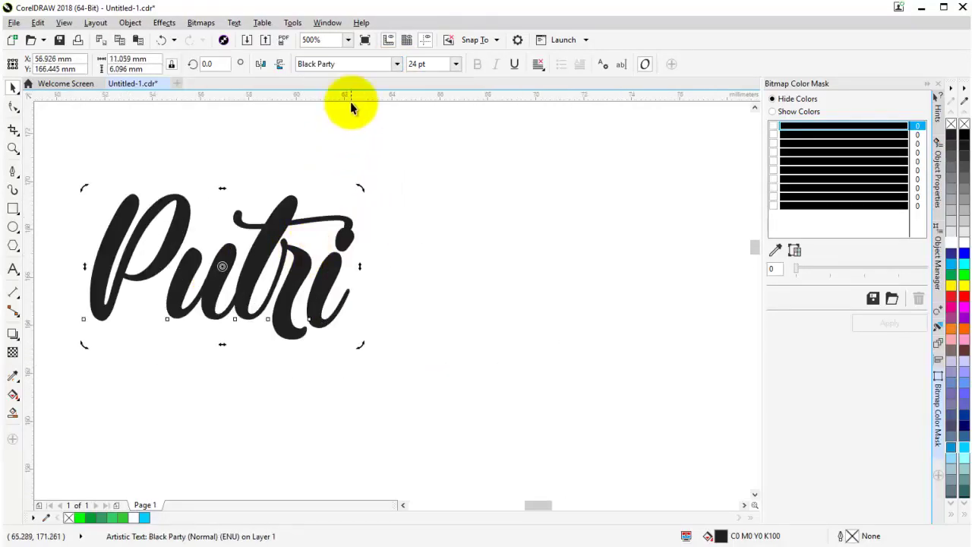
left_click(460, 68)
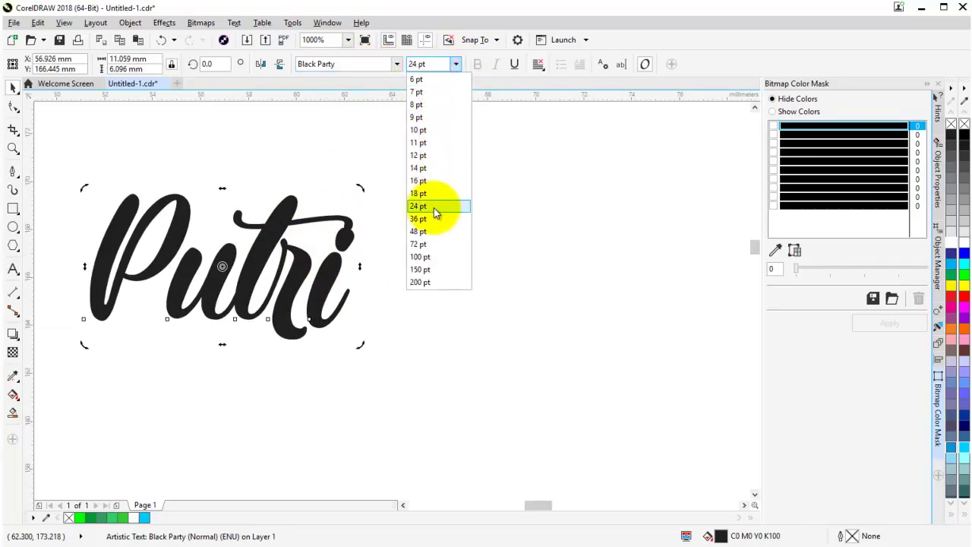
left_click(454, 64)
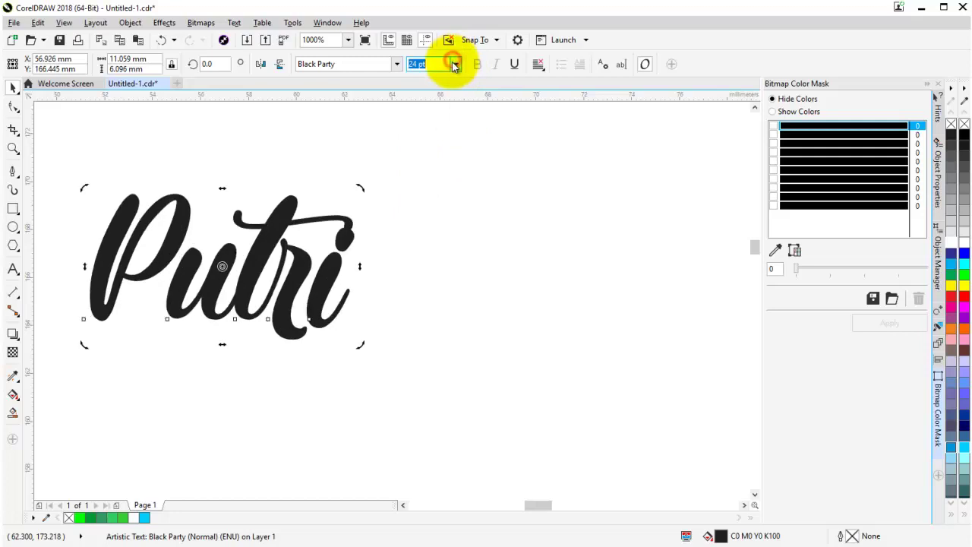
left_click(454, 64)
left_click(368, 182)
scroll(367, 182, "down", 1)
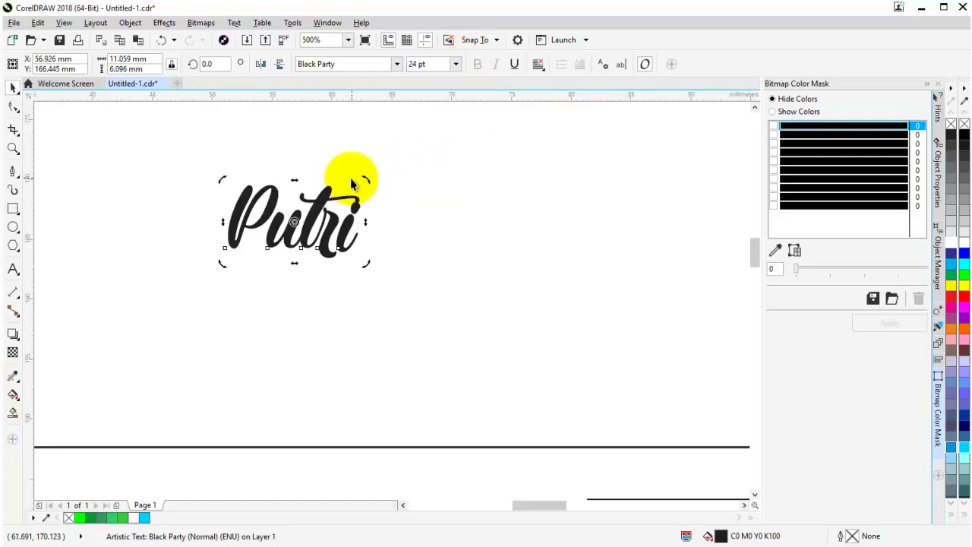
- Draw a paragraph text frame about 23 mm wide and 12 mm high just below the name text
left_click(12, 270)
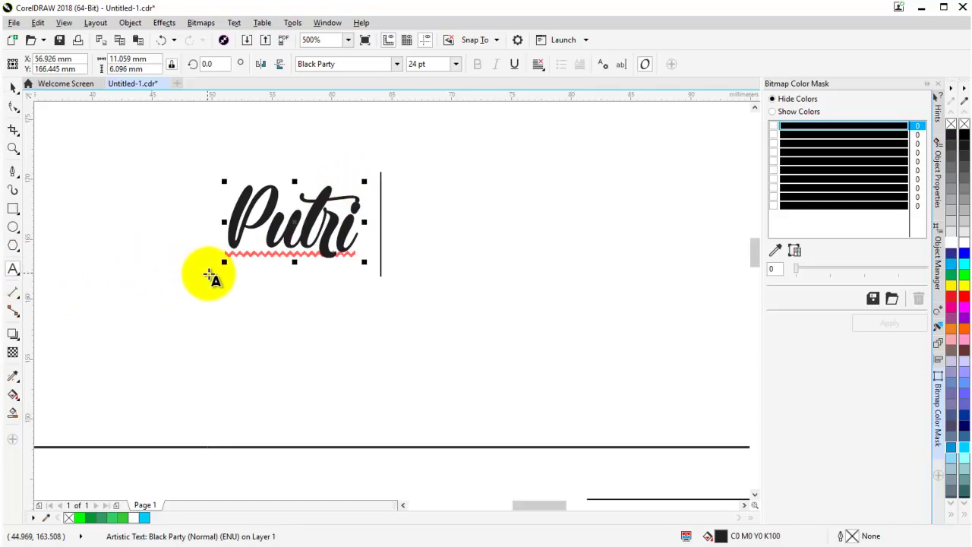
left_click_drag(189, 282, 467, 424)
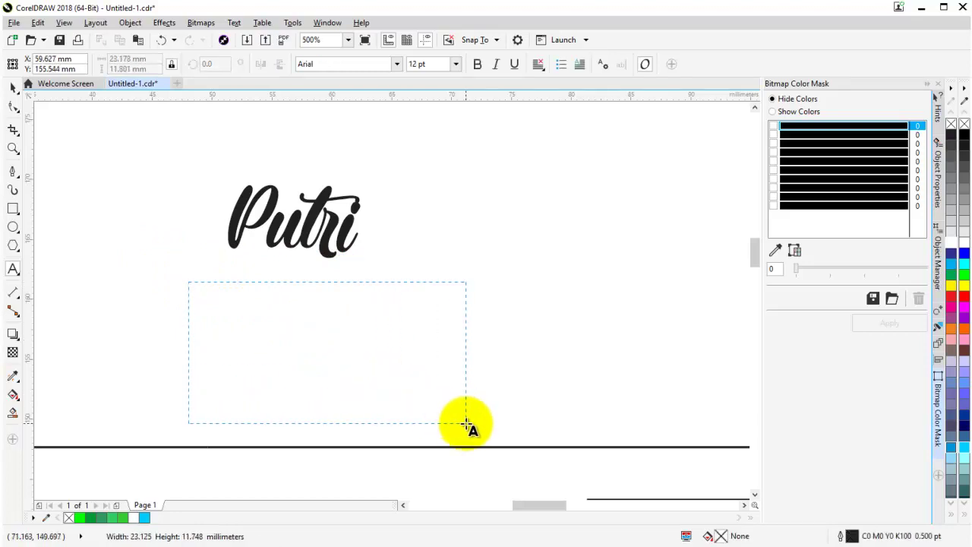
scroll(319, 326, "down", 1)
scroll(322, 319, "up", 1)
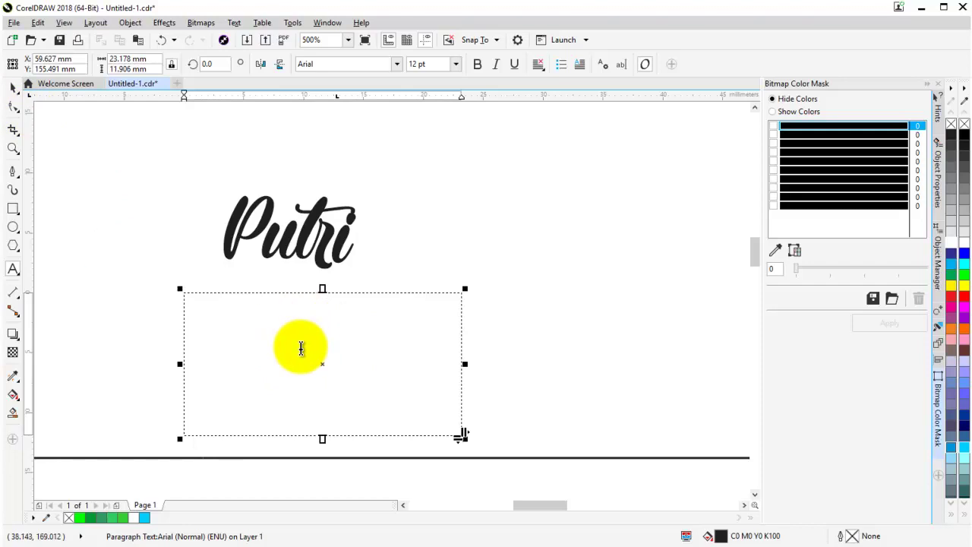
- Try the paragraph frame with the filler text "dsdsdhj fjdkl f fdfjd", undo the entry and leave text editing
type("dsdsdhj fj")
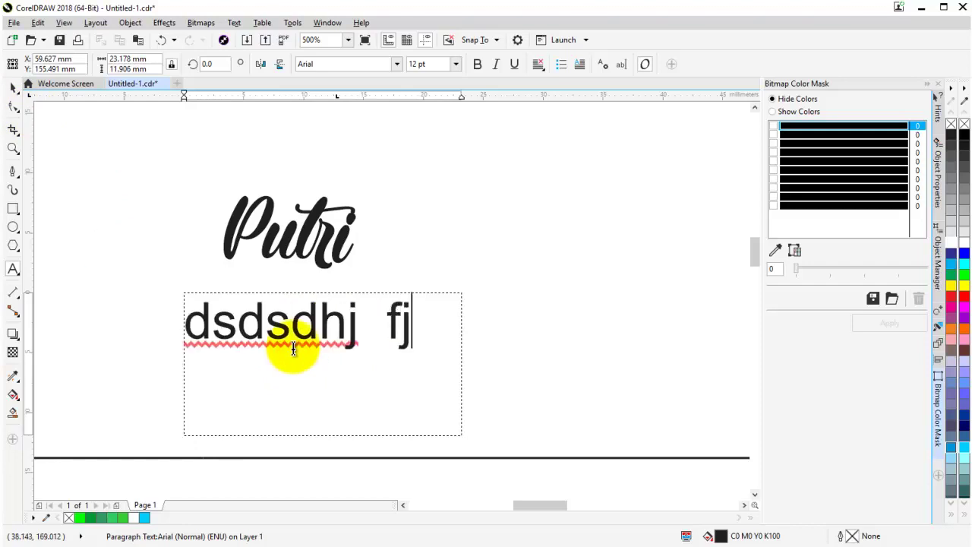
type("dkl f fdfjd")
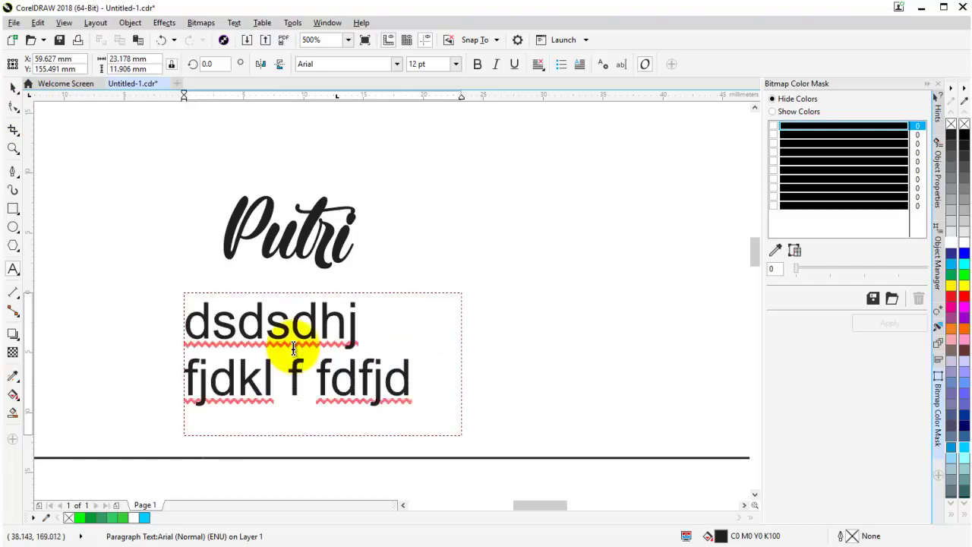
key("ctrl+z")
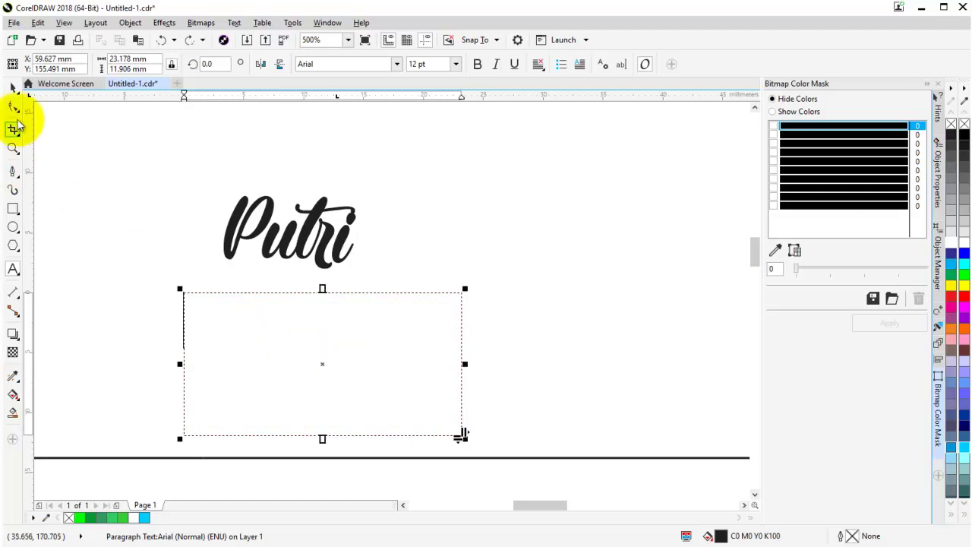
left_click(14, 89)
left_click(125, 226)
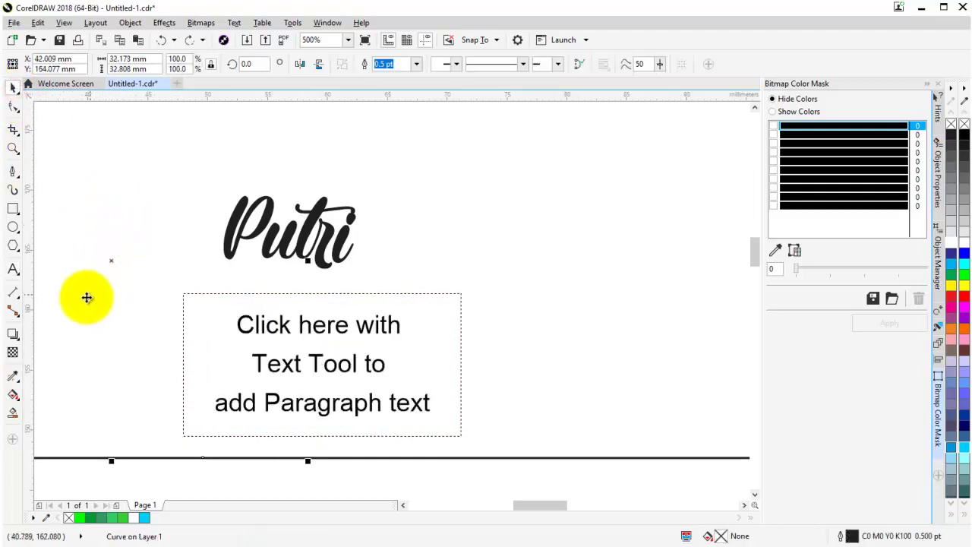
scroll(73, 317, "down", 1)
scroll(76, 317, "up", 1)
left_click(311, 327)
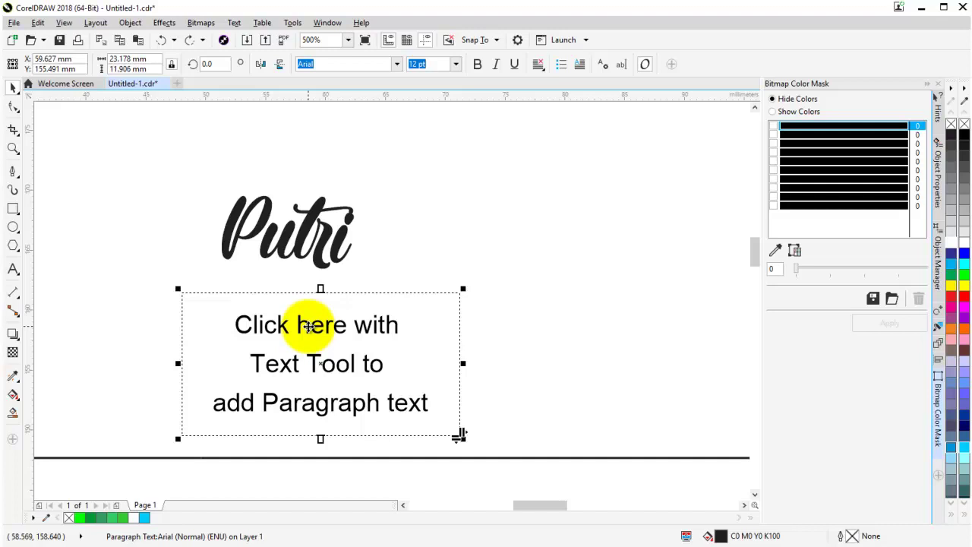
left_click(13, 309)
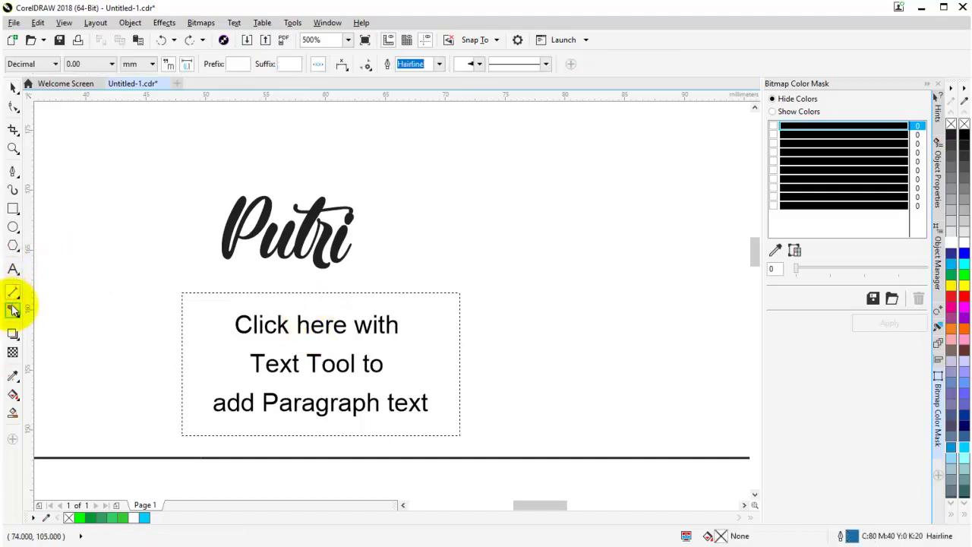
left_click(18, 294)
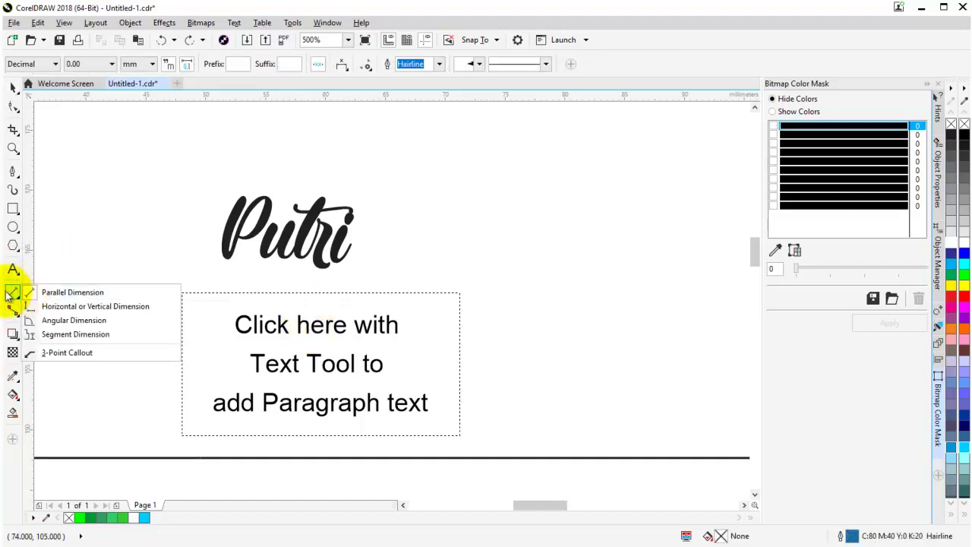
left_click(15, 311)
left_click(13, 335)
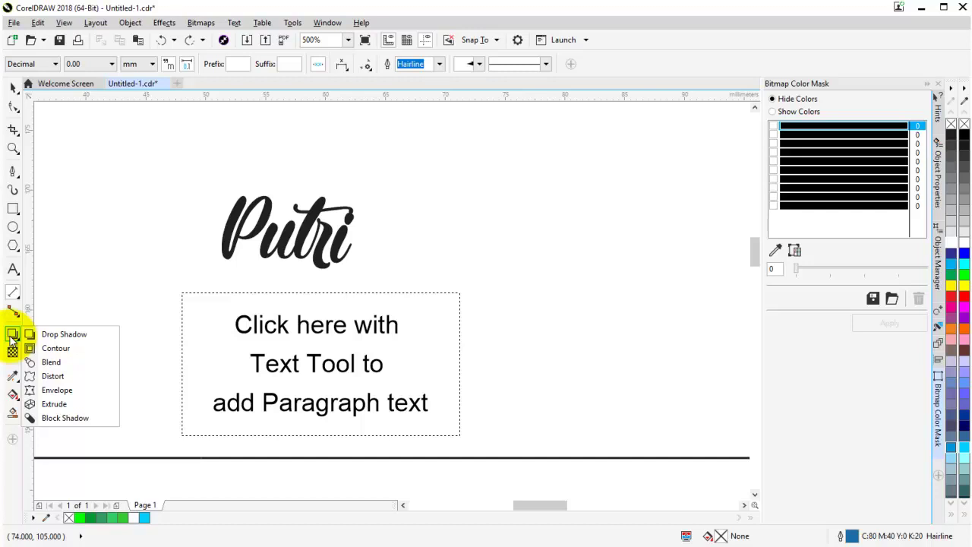
- Move the name text up and to the left, centred at about X 50.5 mm, Y 171.6 mm, and fill it yellow
left_click(13, 89)
left_click(144, 188)
left_click(302, 256)
scroll(301, 258, "down", 1)
scroll(305, 245, "up", 1)
left_click_drag(309, 239, 292, 230)
scroll(301, 225, "down", 1)
scroll(303, 225, "down", 1)
scroll(302, 226, "up", 1)
scroll(362, 278, "up", 1)
scroll(228, 253, "up", 1)
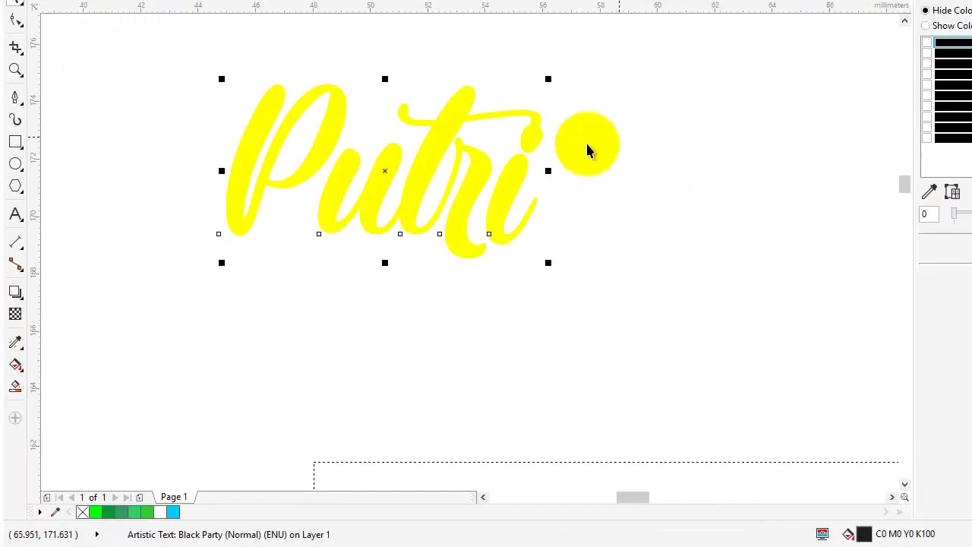
- Add a drop shadow to the yellow name text, cast down and slightly to the right
left_click(14, 290)
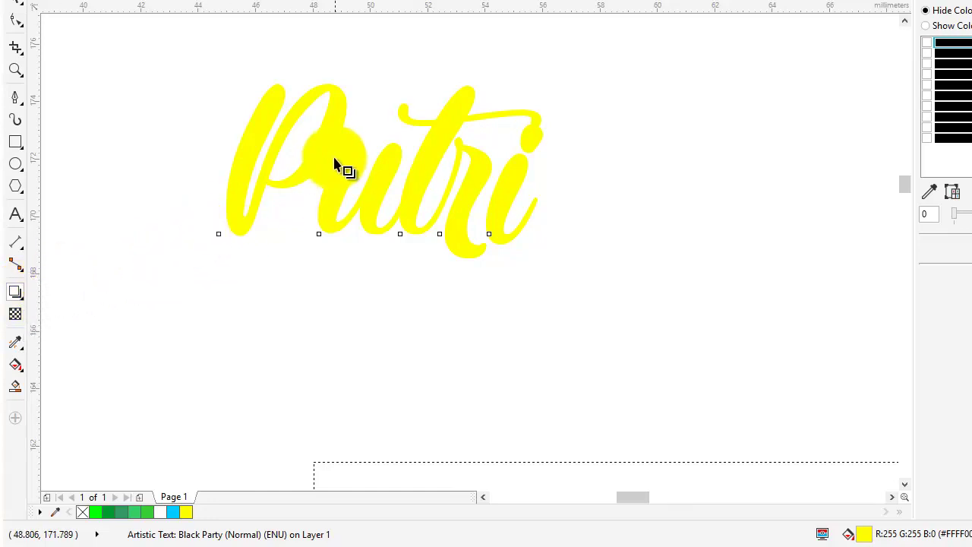
left_click_drag(347, 176, 425, 265)
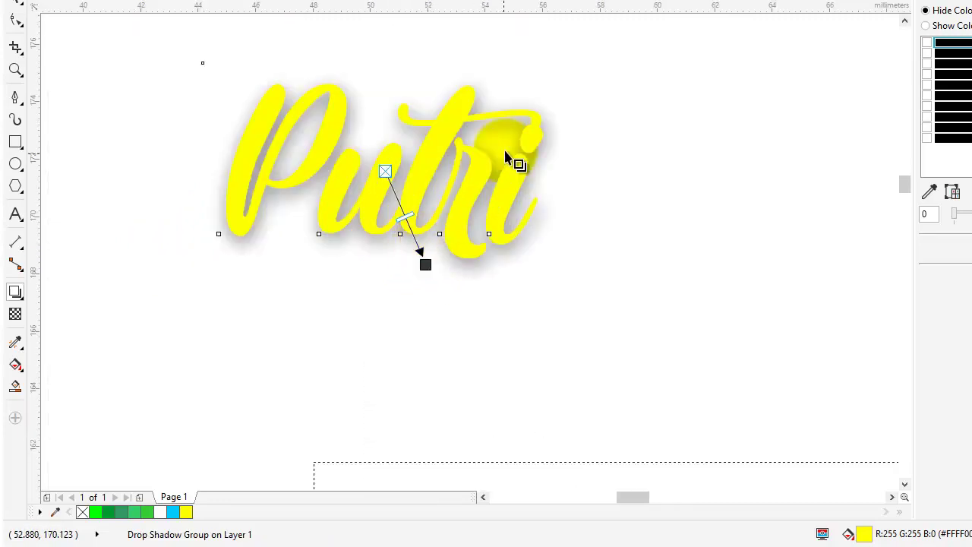
left_click_drag(505, 162, 427, 266)
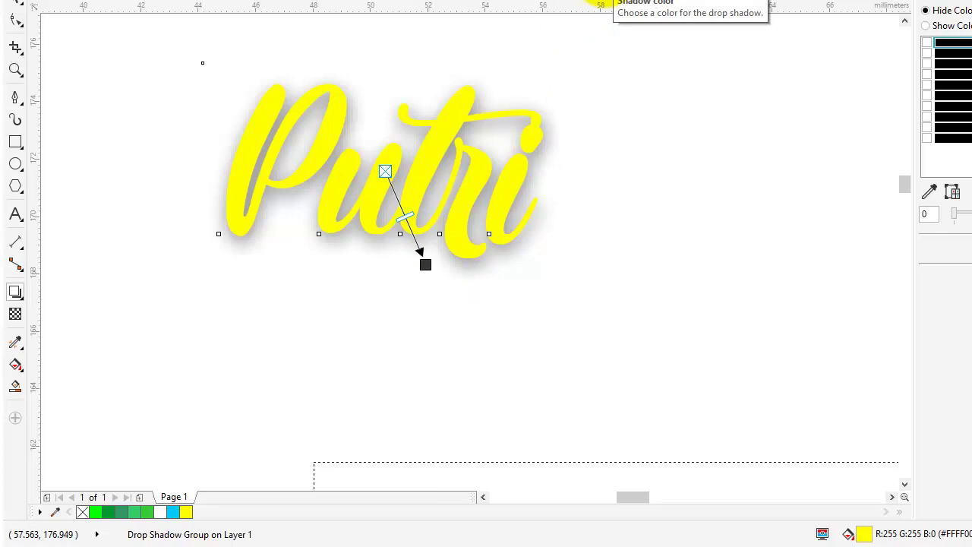
- Set the drop shadow's colour to pink, C 0, M 72, Y 11, K 0
left_click(504, 67)
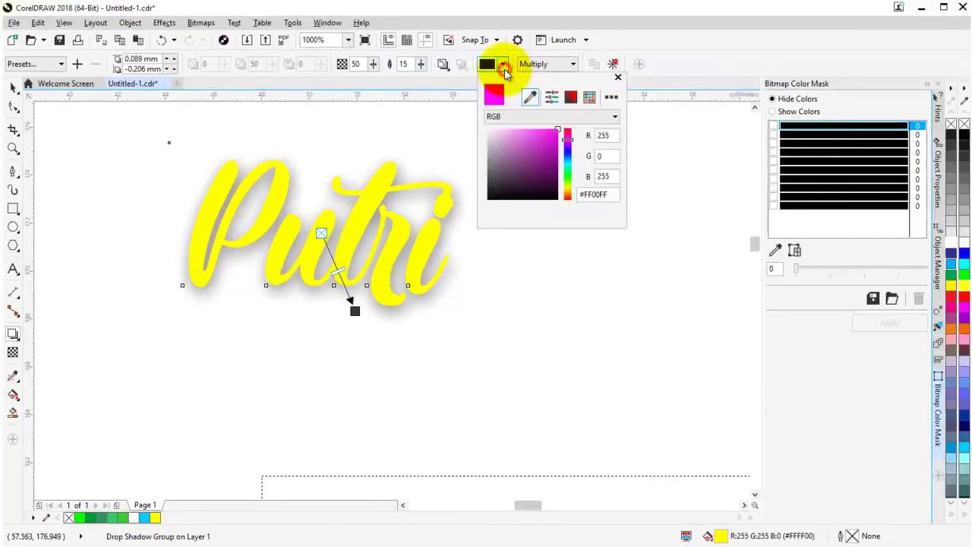
left_click(524, 132)
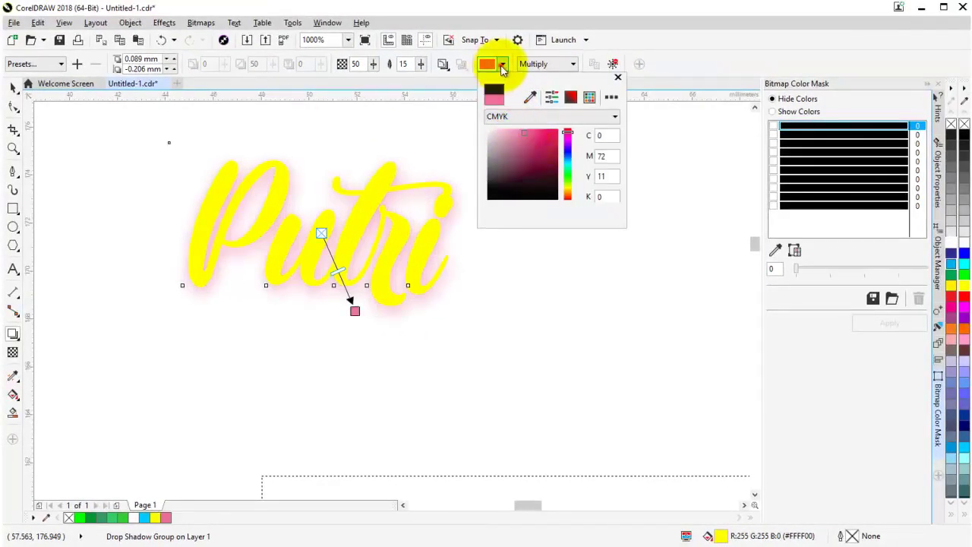
left_click(503, 67)
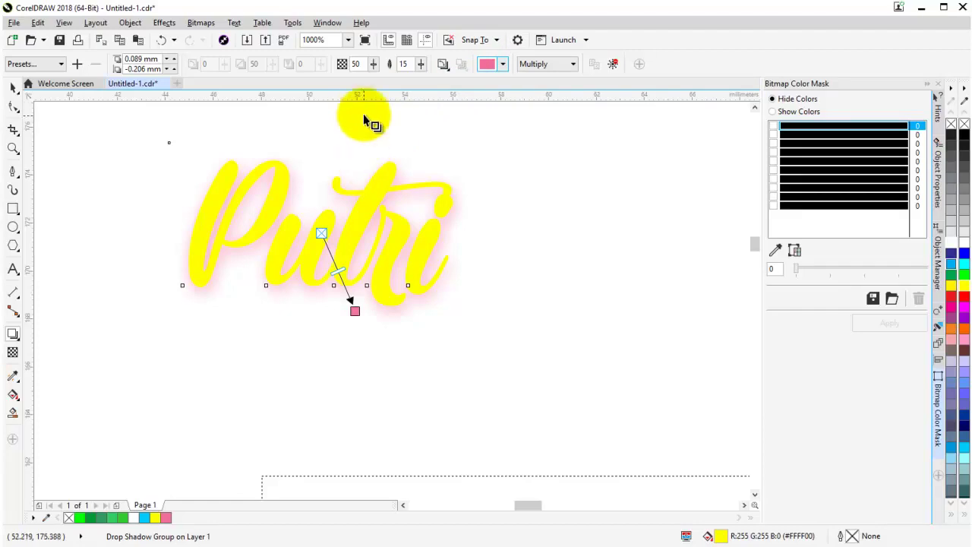
- Set the drop shadow's feathering to 4, try 32 and undo that last feathering change
left_click_drag(420, 67, 422, 68)
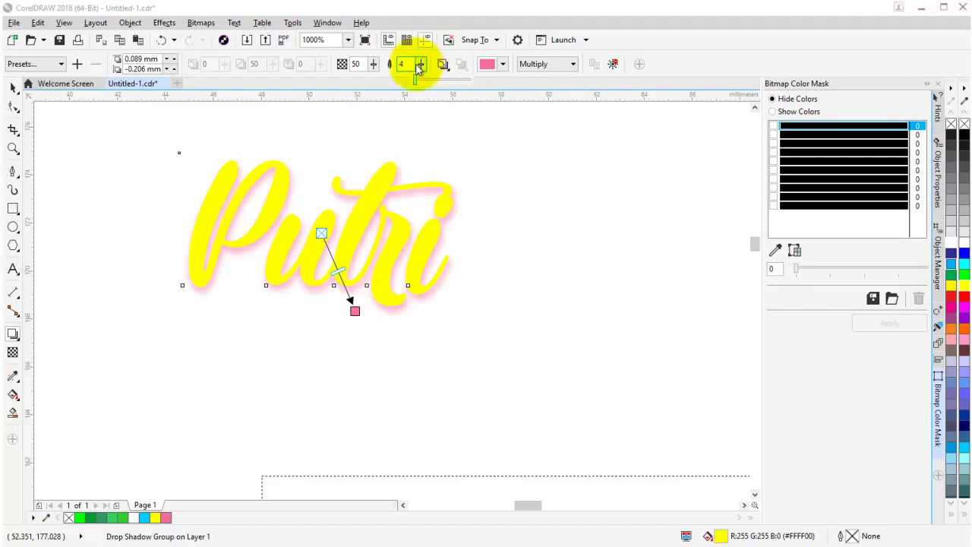
left_click_drag(423, 69, 437, 69)
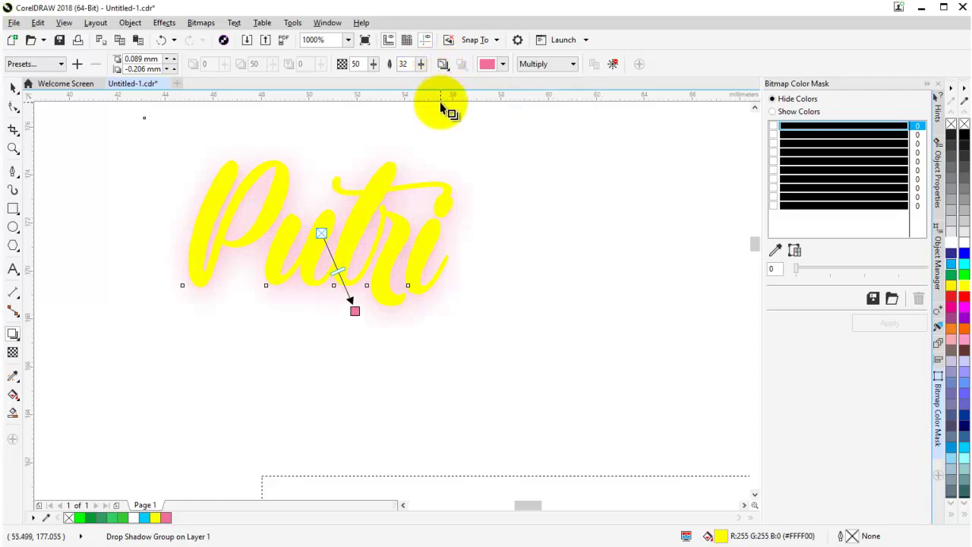
key("ctrl+z")
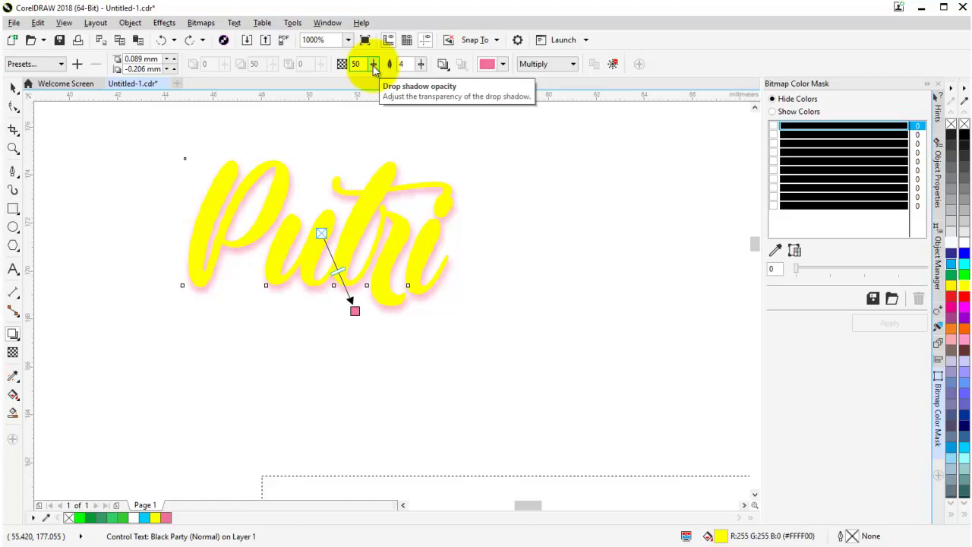
- Set the drop shadow's opacity to 40 and deselect the name text
left_click_drag(374, 68, 391, 71)
left_click(354, 65)
type("40")
key("Return")
left_click(10, 89)
left_click(199, 181)
scroll(250, 207, "down", 1)
scroll(254, 208, "up", 1)
left_click(532, 247)
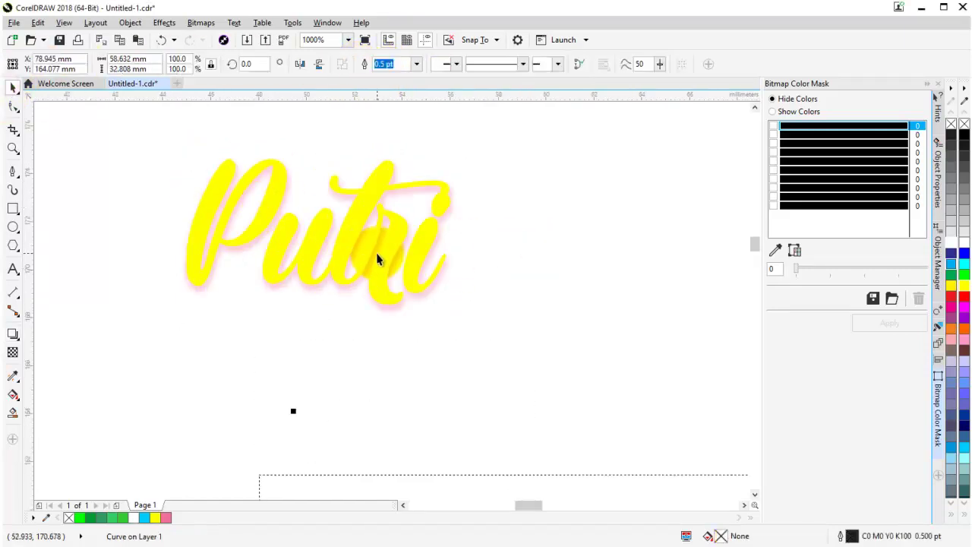
- Select the name text's drop shadow group and clear its shadow
left_click(361, 240)
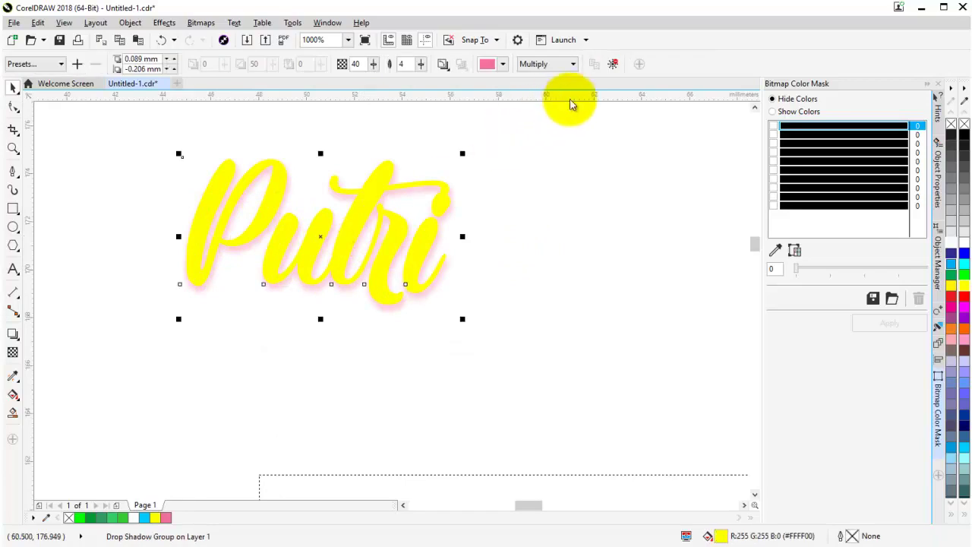
left_click(610, 67)
left_click(584, 179)
- Apply a one-step outside contour with a 2.0 mm offset around the yellow name text
left_click(392, 262)
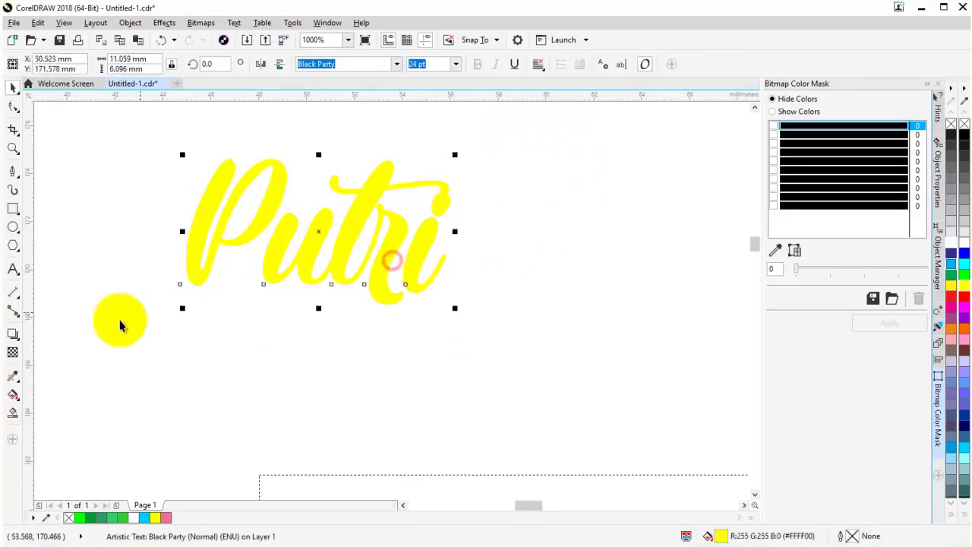
left_click(11, 336)
left_click(15, 338)
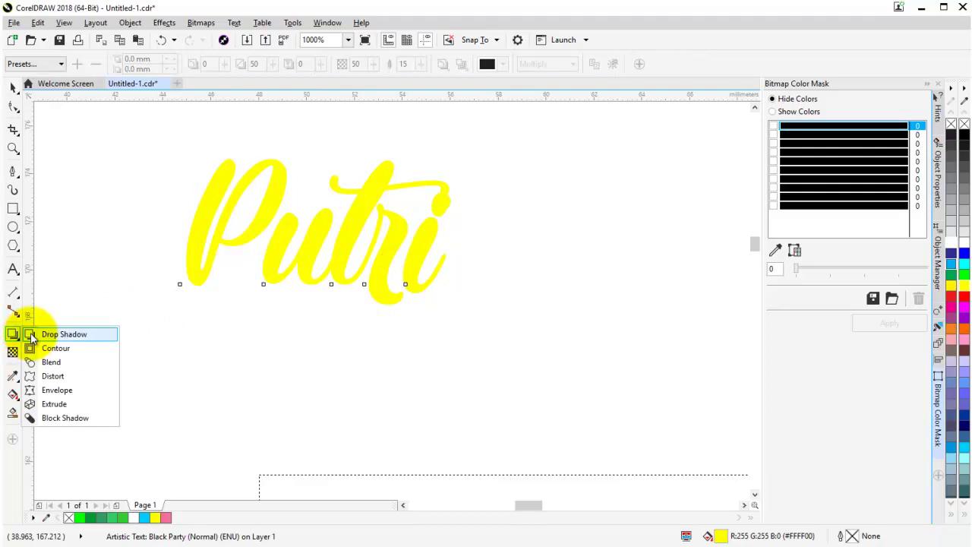
left_click(46, 349)
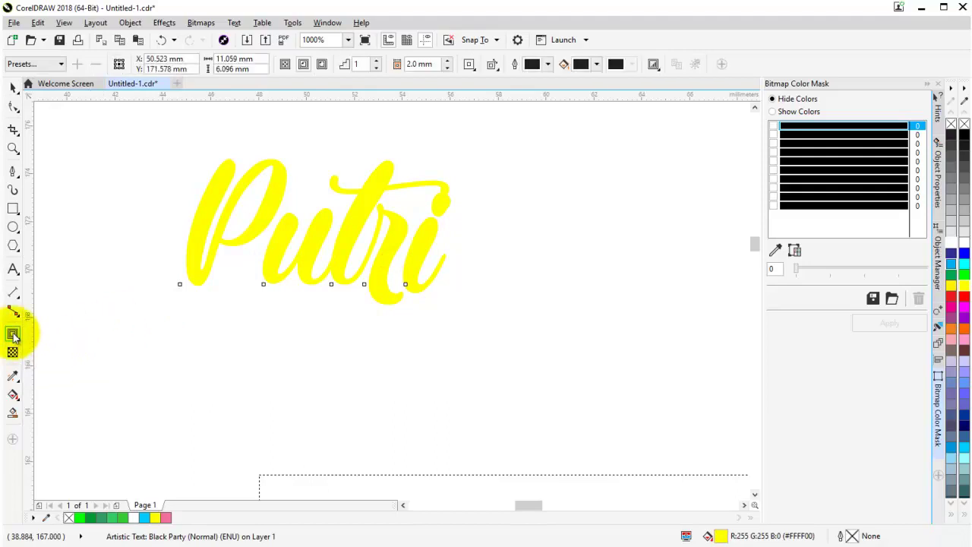
left_click(10, 88)
left_click(277, 209)
left_click(309, 175)
left_click(277, 195)
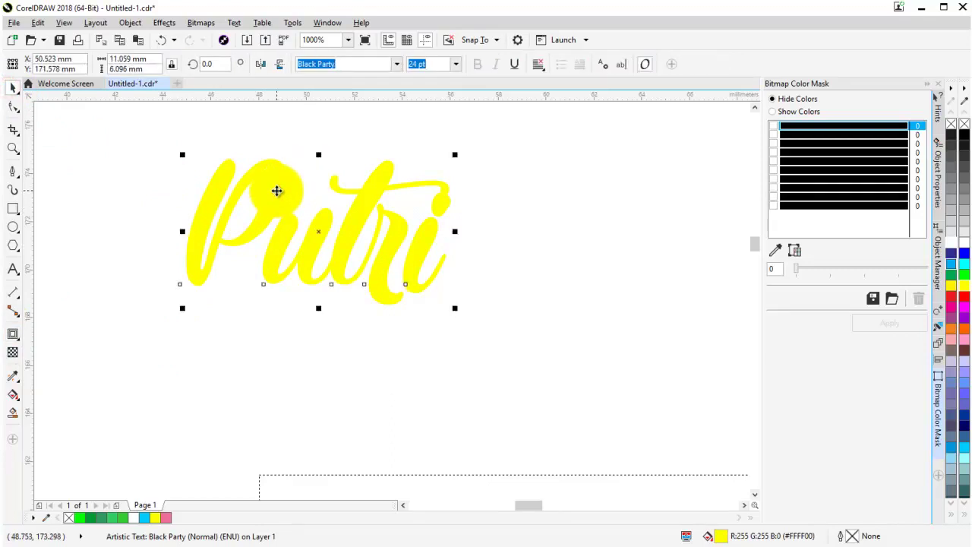
left_click(315, 161)
left_click(279, 184)
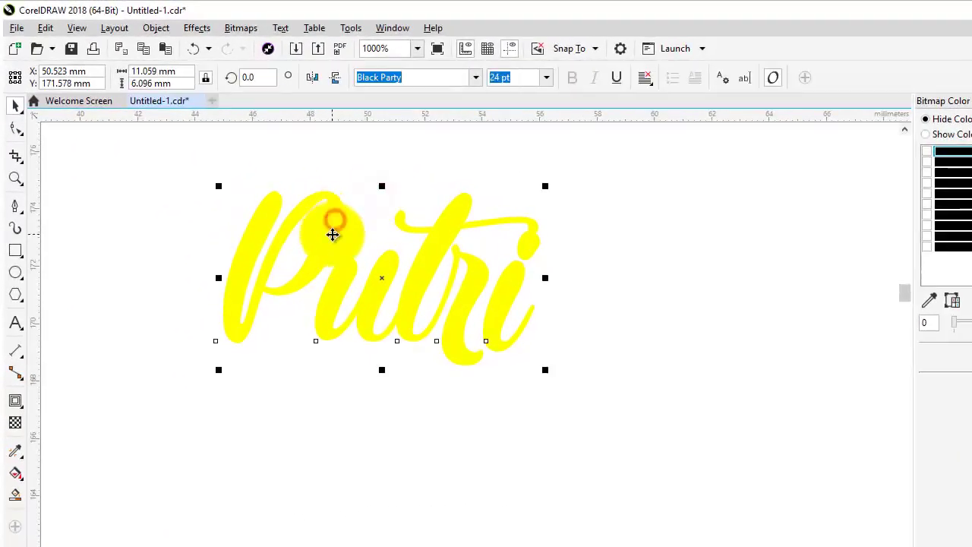
left_click(15, 400)
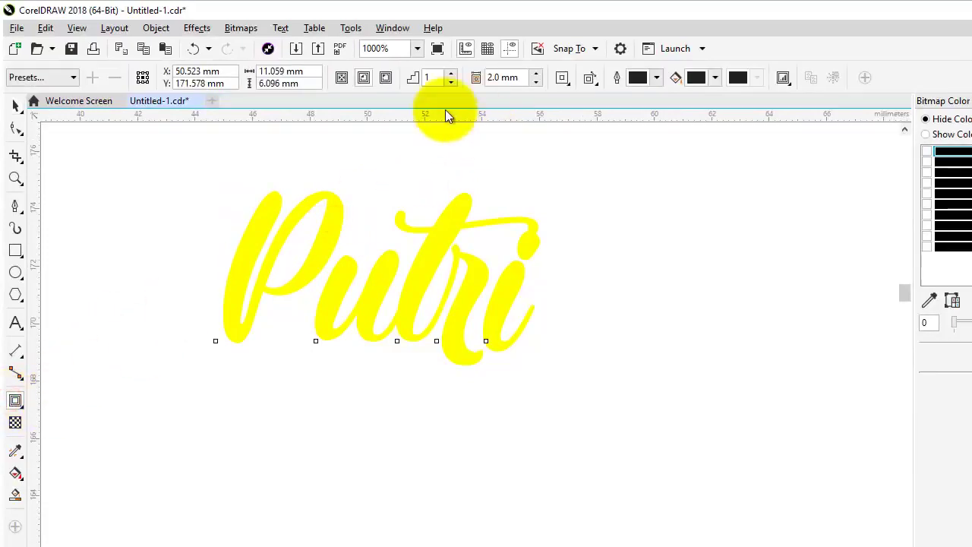
left_click(386, 78)
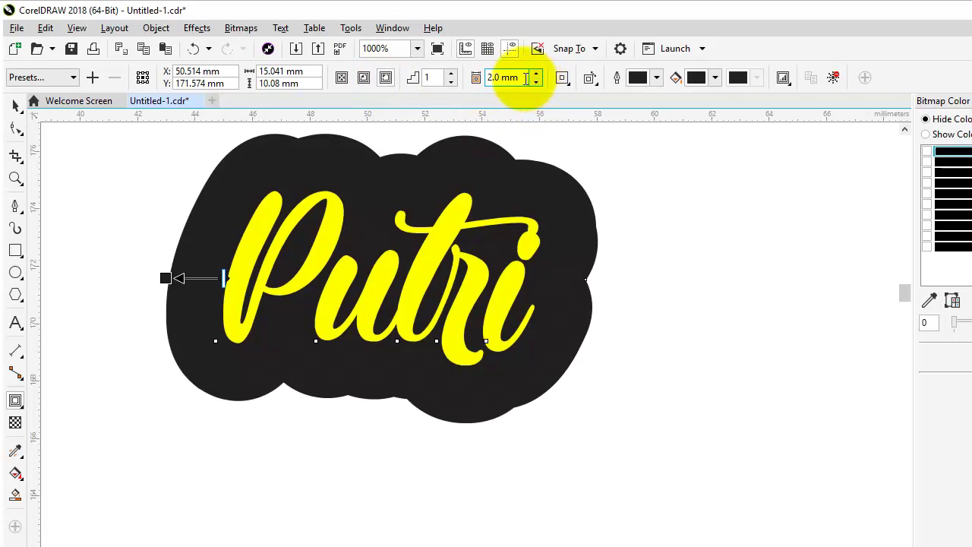
- Set the name text's contour offset to 1 mm
left_click_drag(524, 78, 476, 79)
type("1")
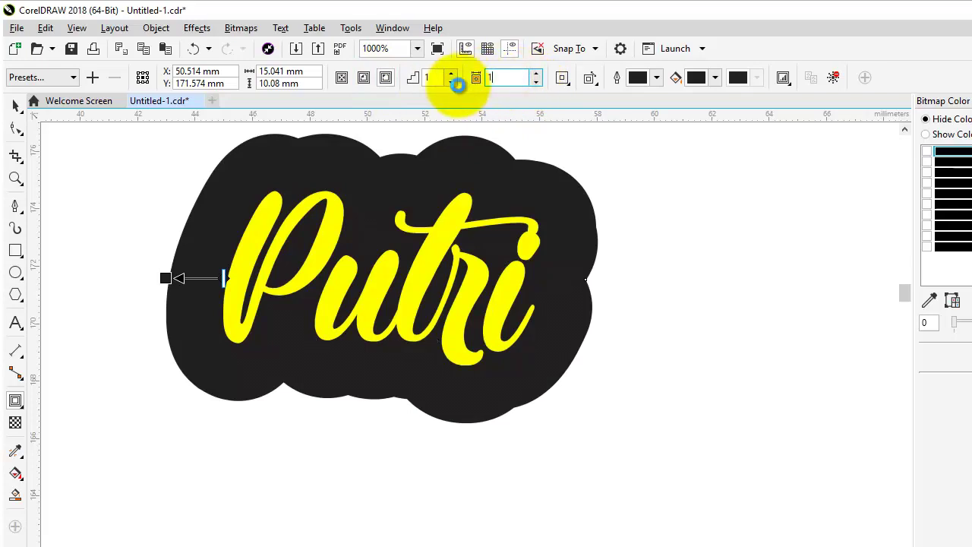
key("Return")
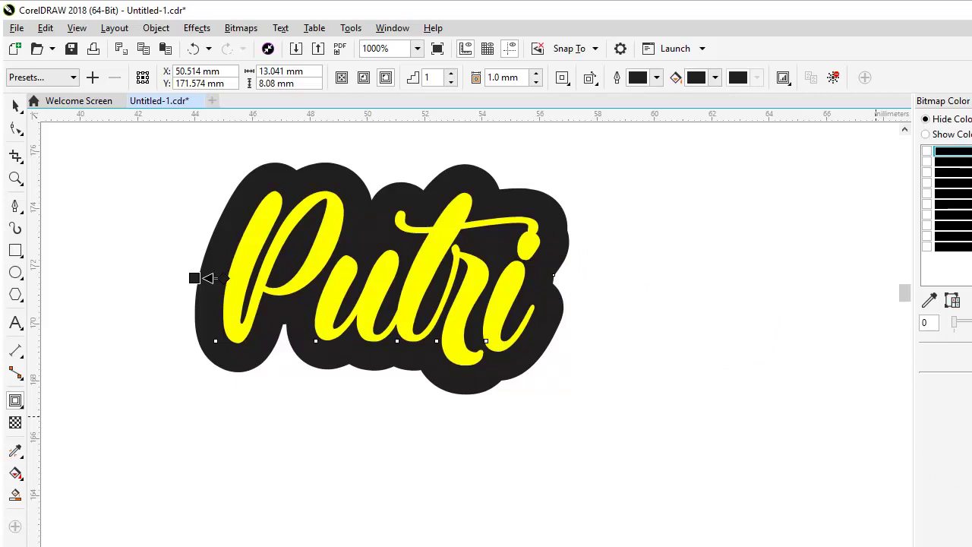
- Select the name text's contour group and set the contour fill colour to dark crimson, C31 M100 Y58 K24
left_click(16, 105)
left_click(629, 264)
left_click(556, 264)
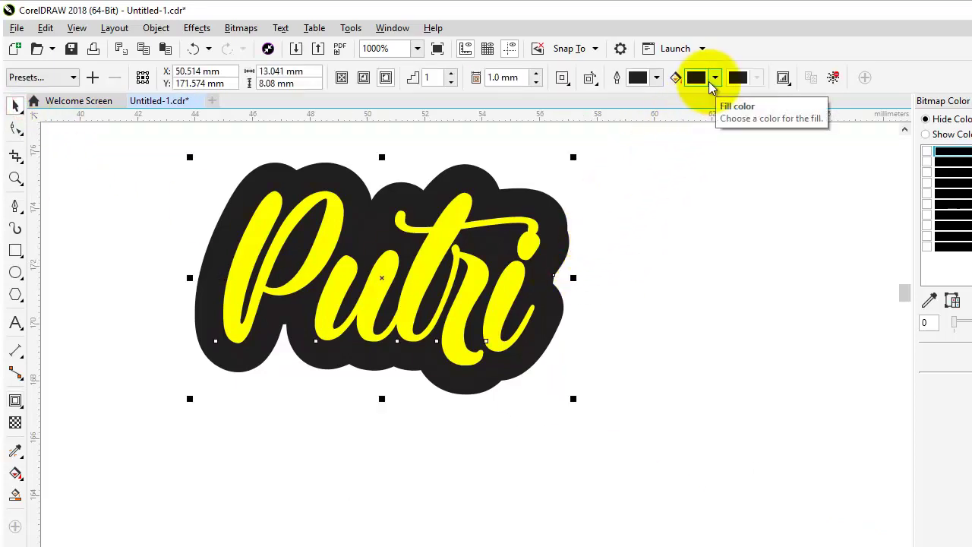
left_click(714, 79)
left_click(729, 159)
left_click(757, 192)
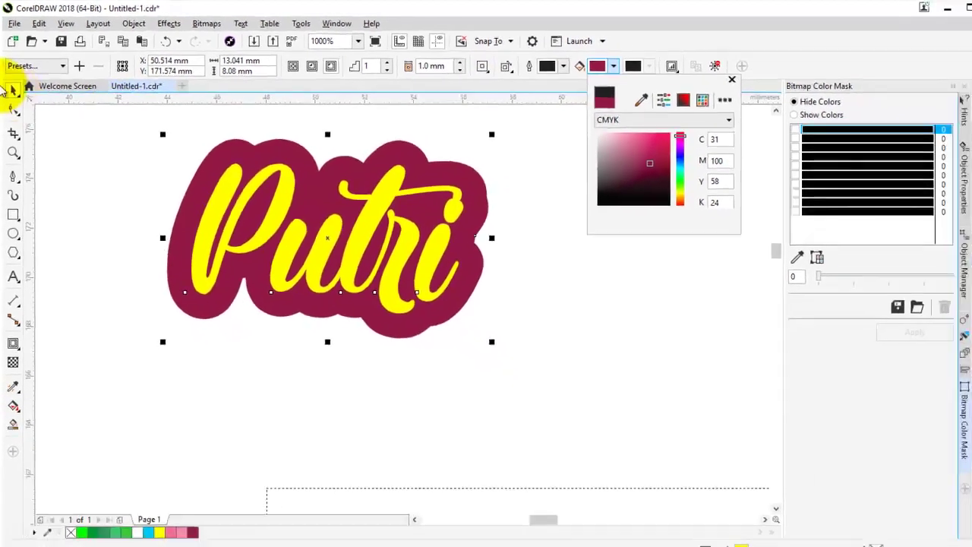
- Clear the contour from the name text and reselect the plain yellow text
left_click(6, 89)
left_click(91, 146)
left_click(336, 170)
left_click(696, 67)
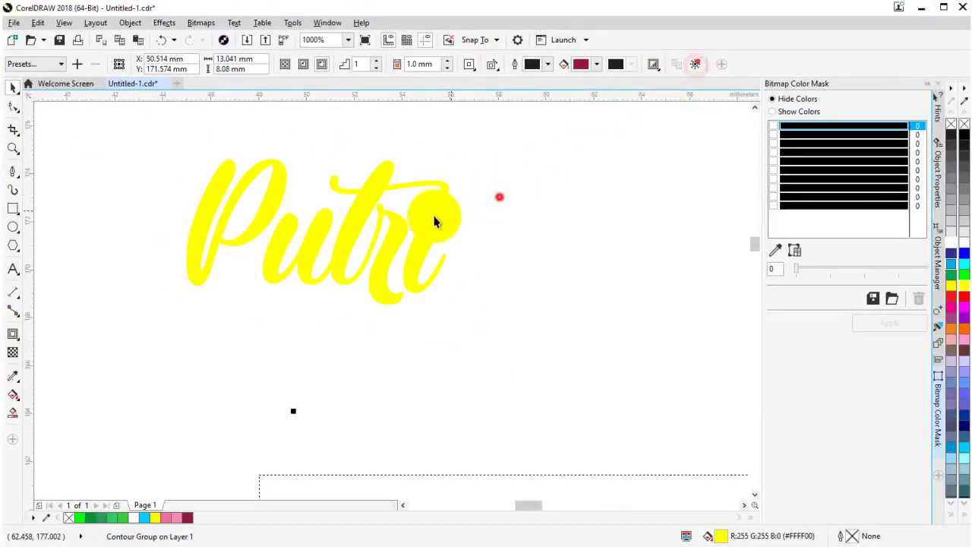
left_click(499, 199)
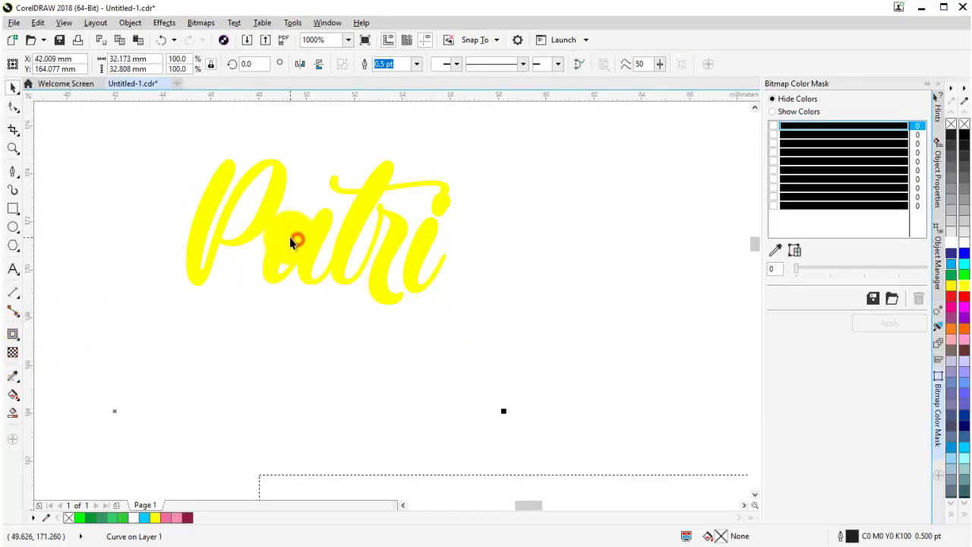
left_click(292, 242)
left_click(12, 335)
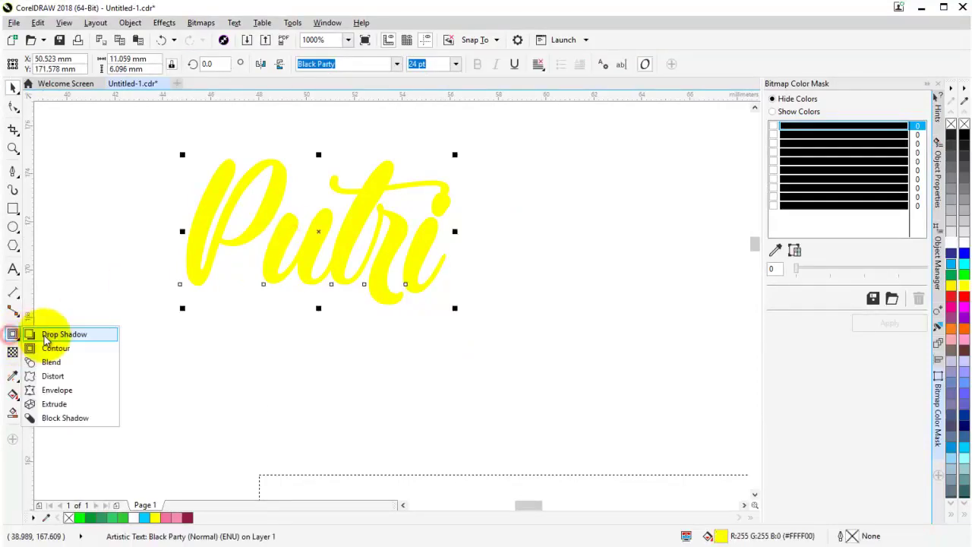
left_click(52, 361)
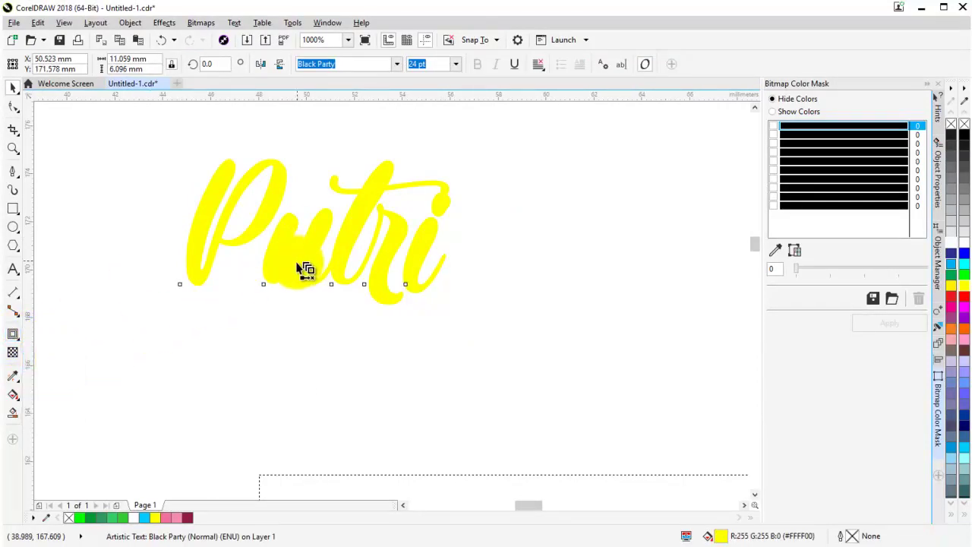
scroll(299, 264, "down", 1)
scroll(298, 263, "up", 1)
left_click(9, 88)
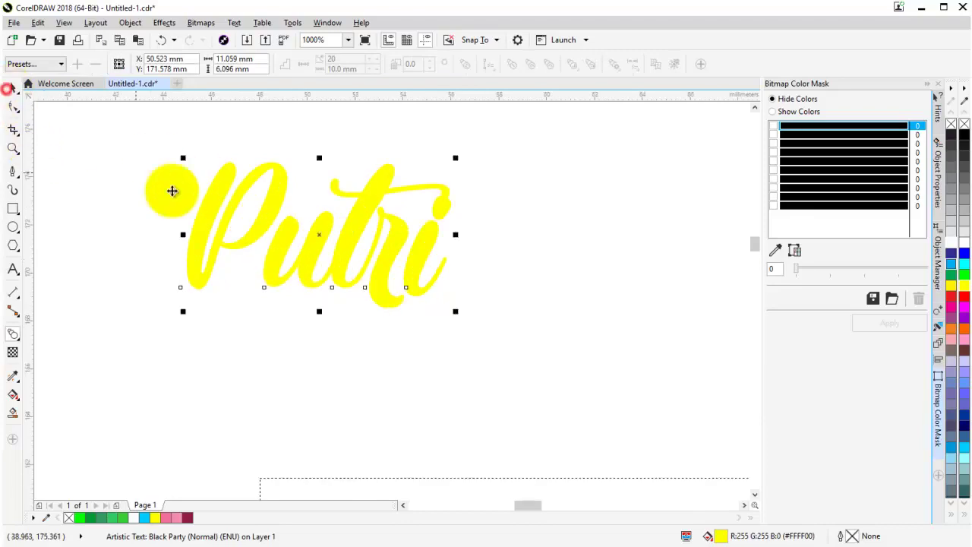
- Draw a circle about 6.1 mm in diameter in the empty area just beside the star
scroll(346, 235, "down", 1)
scroll(362, 246, "up", 1)
left_click_drag(362, 246, 239, 283)
scroll(238, 283, "down", 1)
left_click_drag(305, 310, 120, 298)
scroll(201, 288, "up", 1)
scroll(85, 253, "down", 1)
scroll(91, 259, "down", 1)
left_click_drag(105, 250, 316, 225)
scroll(204, 204, "down", 1)
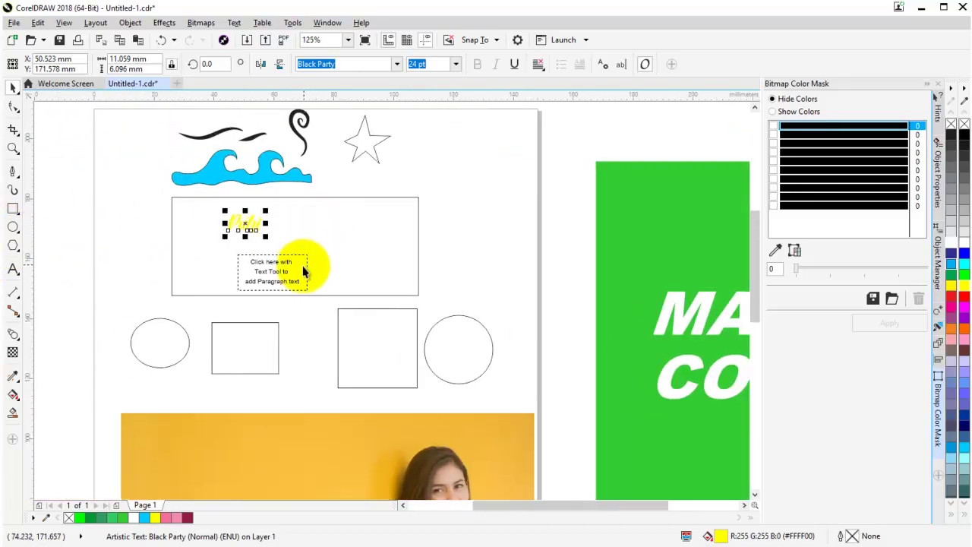
left_click(15, 231)
left_click_drag(476, 229, 268, 279)
scroll(249, 229, "up", 1)
left_click_drag(217, 196, 243, 250)
scroll(231, 239, "up", 1)
left_click_drag(92, 183, 151, 257)
left_click(11, 85)
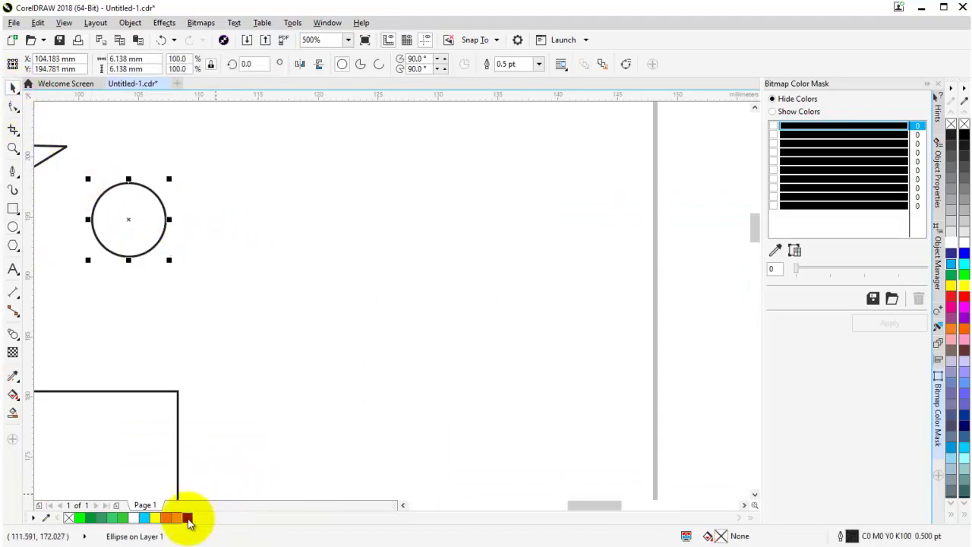
- Fill the small circle with the dark crimson used before and place a duplicate about 32 mm to its right
left_click(186, 518)
key("ctrl+d")
left_click_drag(191, 175, 522, 249)
left_click(579, 265)
- Fill the duplicate circle with yellow and shift it slightly so it sits roughly level with the crimson circle
left_click(518, 250)
left_click(966, 287)
left_click(596, 289)
scroll(415, 276, "up", 1)
scroll(542, 228, "down", 1)
left_click(562, 221)
left_click_drag(585, 215, 584, 210)
- Blend the crimson circle into the yellow circle with the Blend tool
left_click(12, 335)
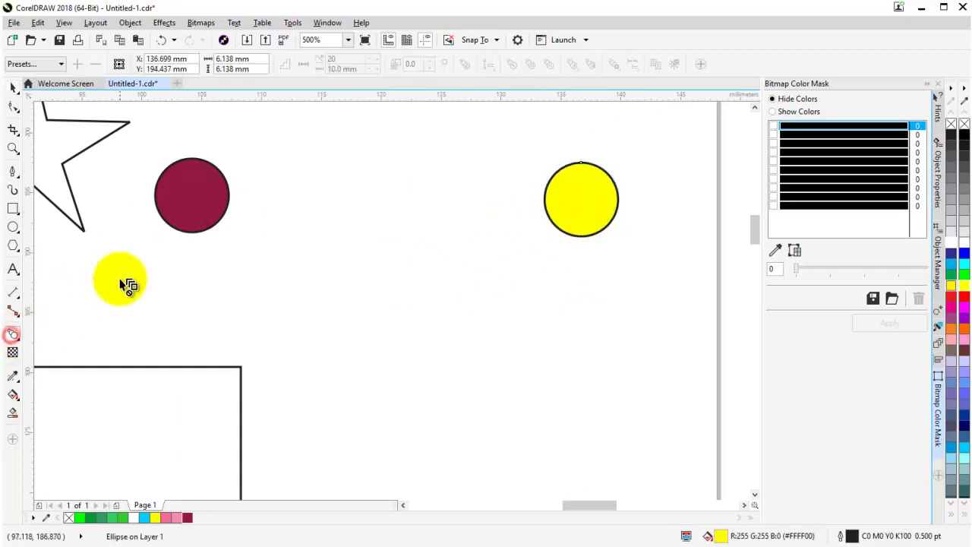
left_click_drag(190, 195, 363, 200)
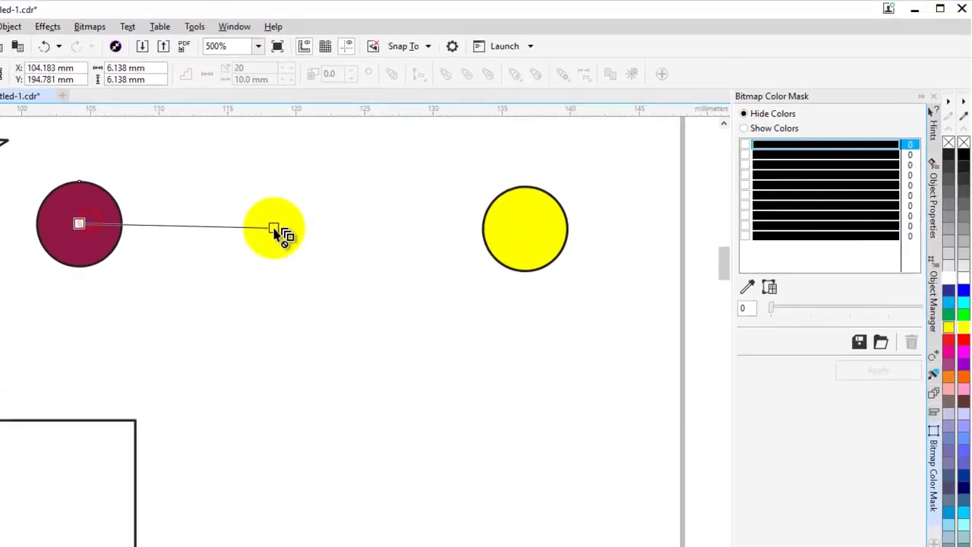
left_click_drag(275, 230, 498, 242)
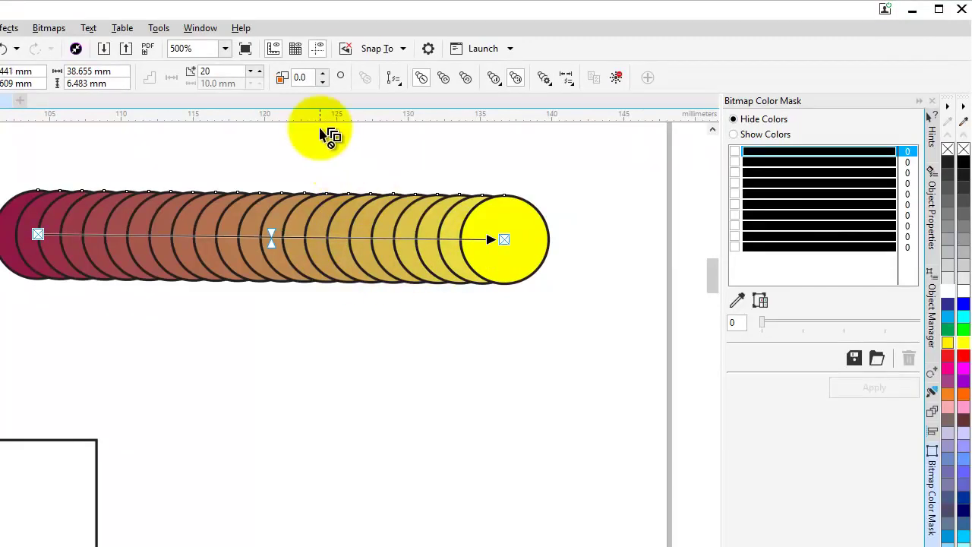
- Set the number of blend steps between the two circles to 4 and reselect the blend group
left_click_drag(228, 72, 196, 78)
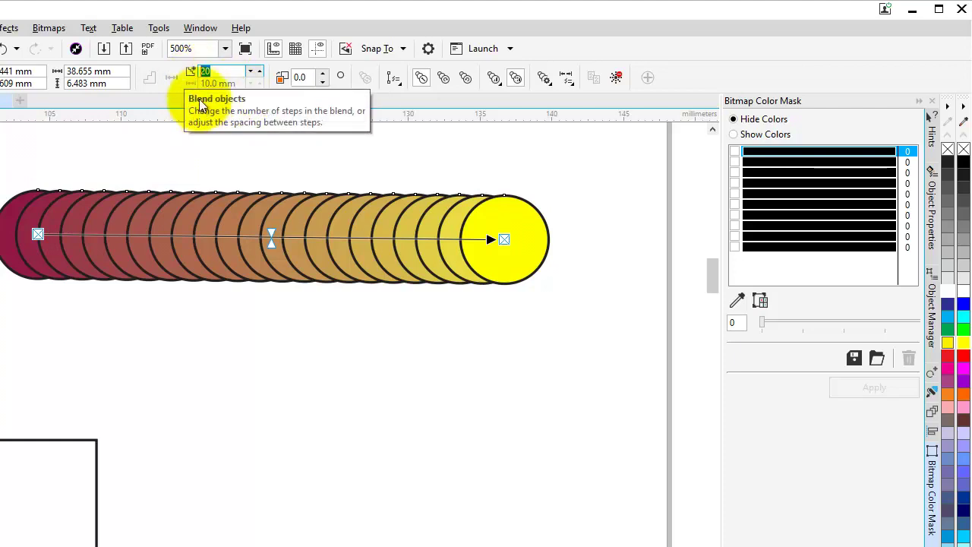
type("4")
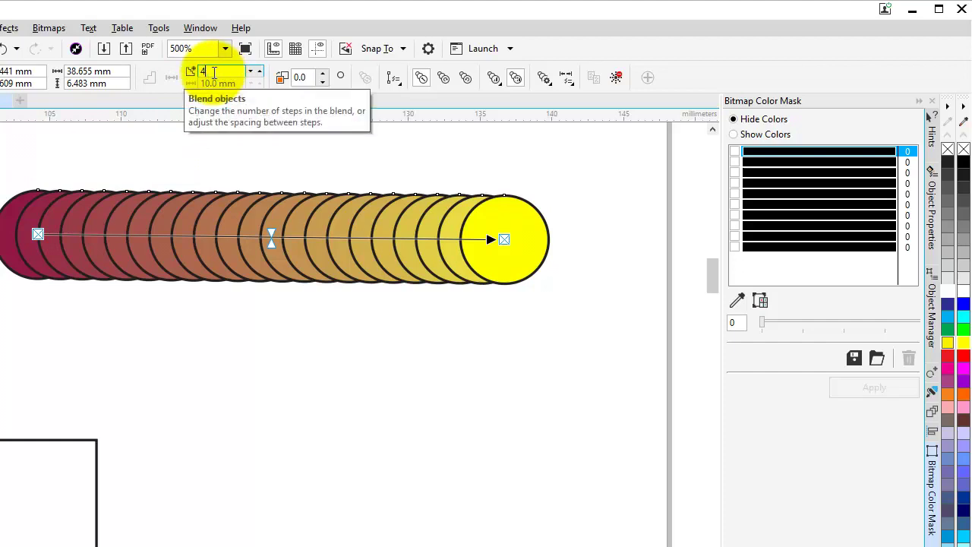
key("Return")
left_click(13, 88)
scroll(278, 134, "down", 1)
left_click(298, 142)
scroll(297, 157, "up", 1)
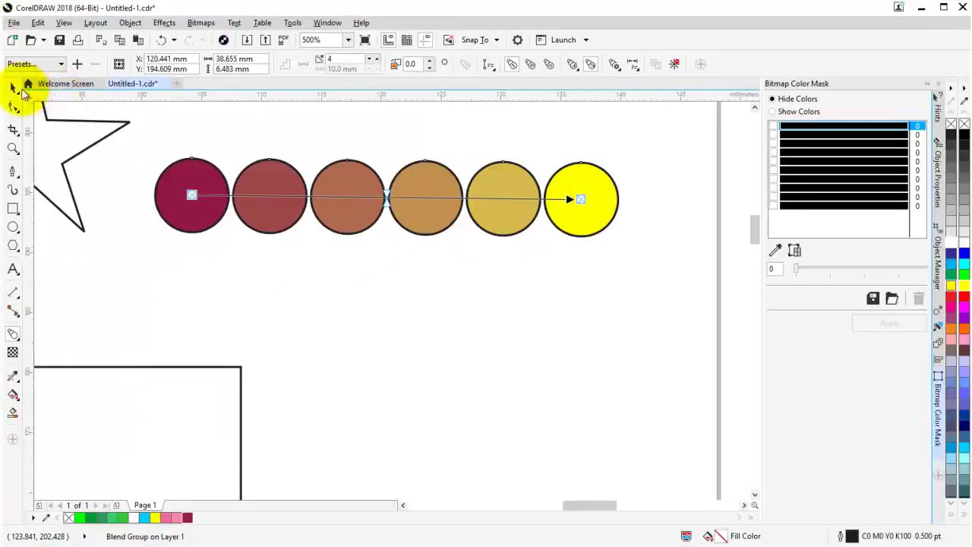
left_click(299, 162)
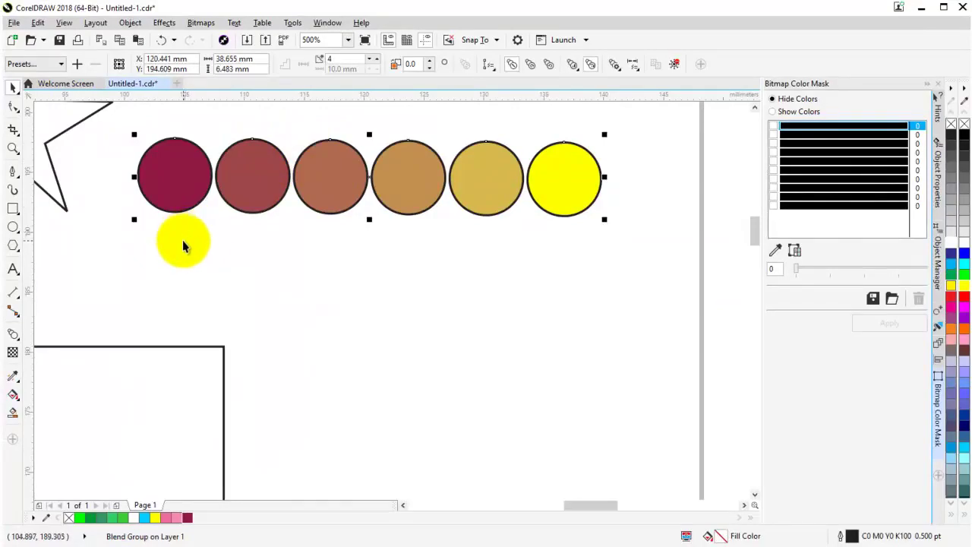
left_click(22, 340)
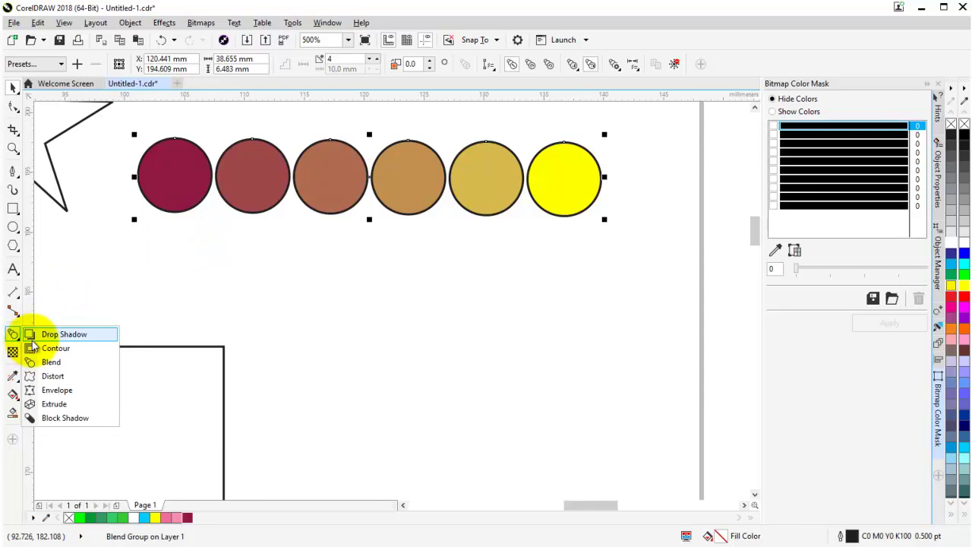
left_click(36, 335)
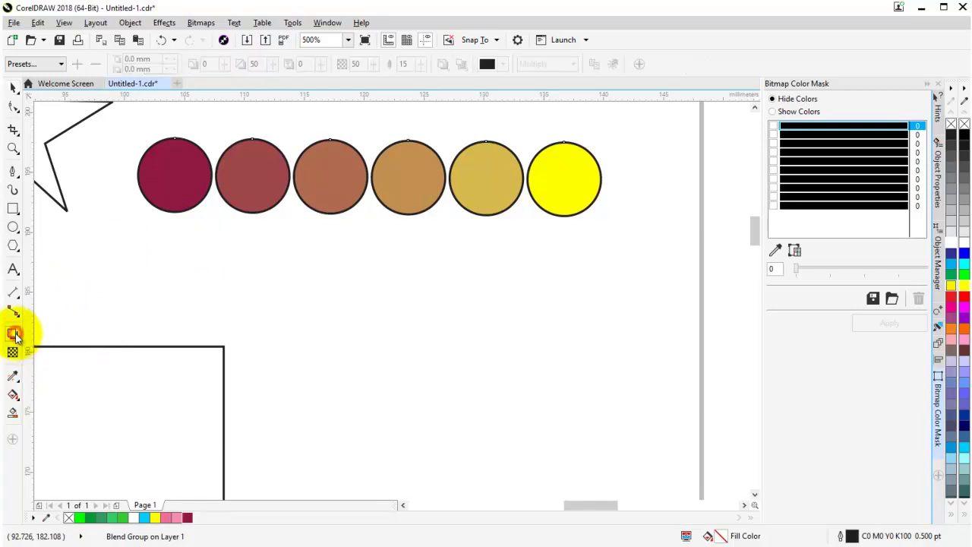
left_click(15, 86)
left_click(267, 193)
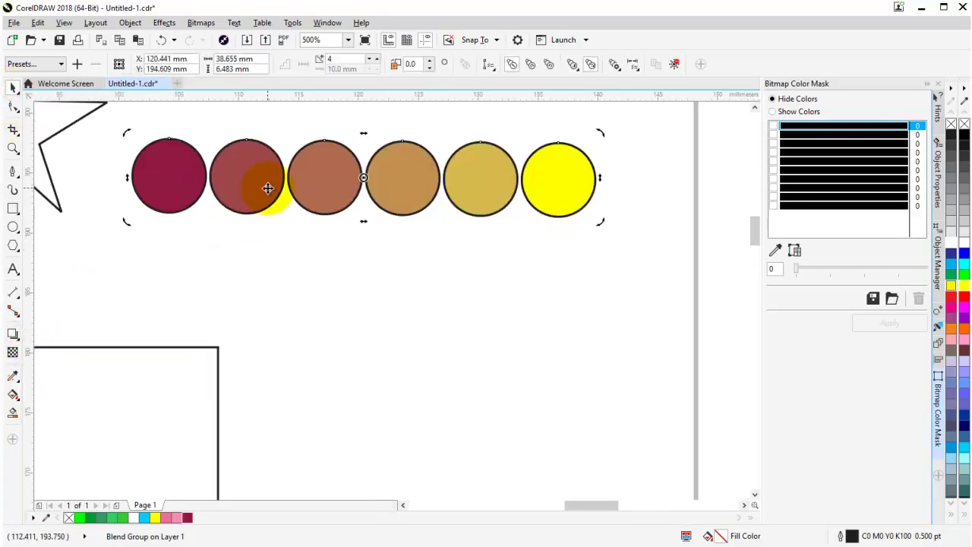
left_click(237, 230)
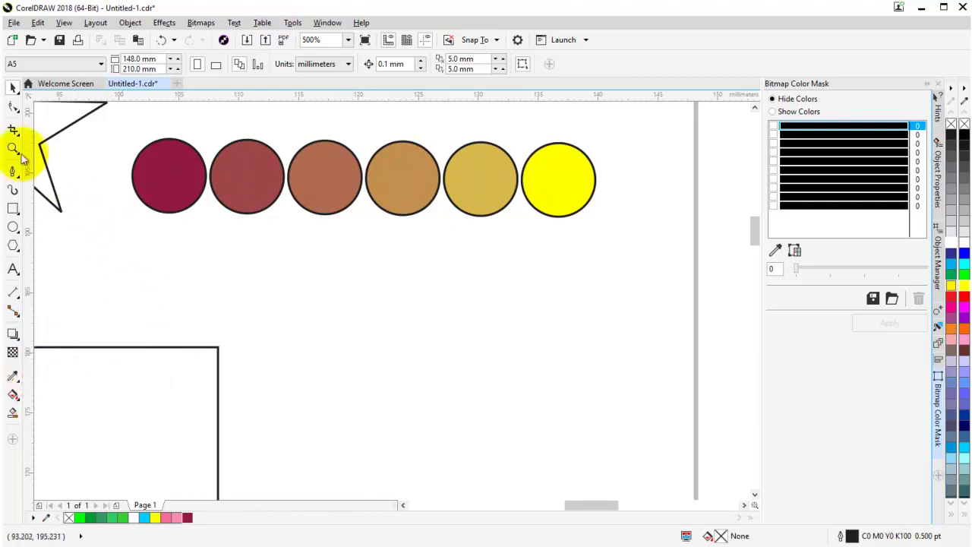
left_click(12, 88)
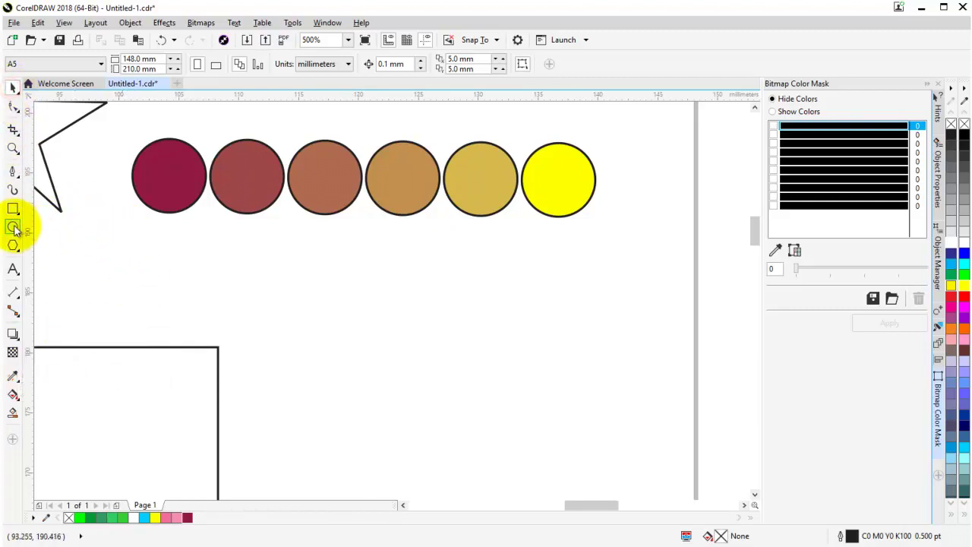
- Draw a circle about 23.5 mm in diameter over the woman's head in the photo and shift it left to cover half her face
left_click(13, 226)
scroll(391, 292, "down", 5)
left_click_drag(386, 328, 398, 244)
scroll(400, 361, "up", 1)
left_click_drag(398, 353, 377, 297)
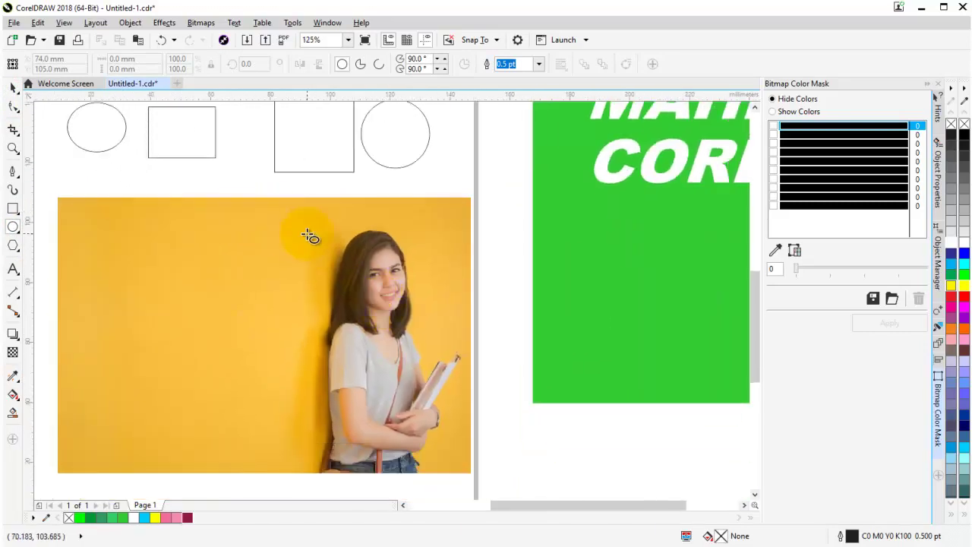
scroll(377, 259, "up", 1)
mouse_move(296, 180)
left_mouse_down()
mouse_move(408, 322)
mouse_move(444, 328)
left_mouse_up()
left_click(14, 89)
left_click_drag(372, 254, 341, 254)
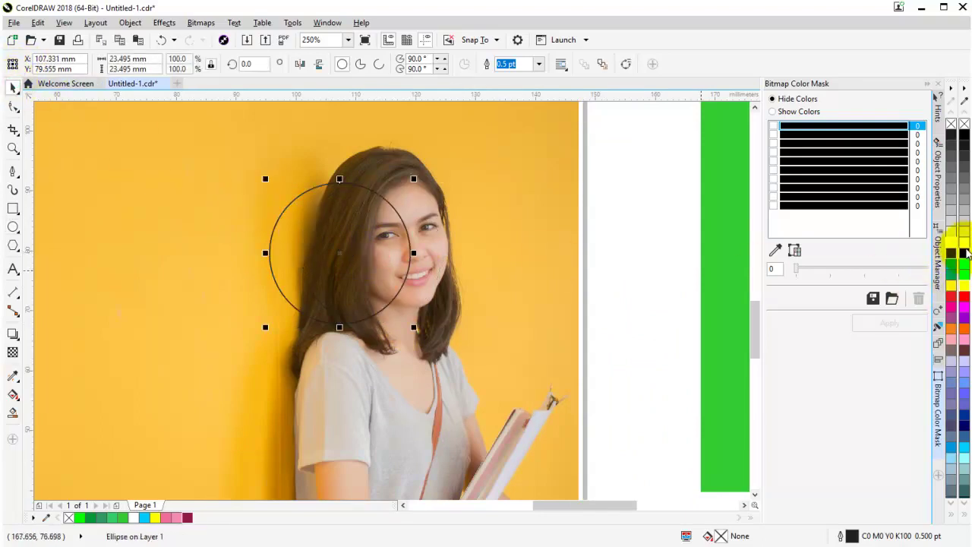
- Fill the circle over the photo with white and remove its outline
left_click(963, 243)
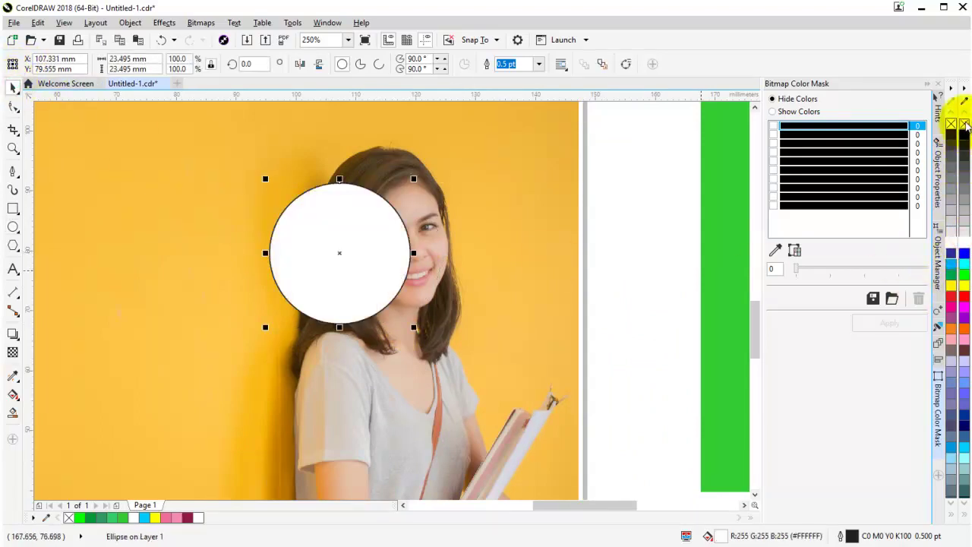
right_click(953, 124)
left_click(659, 218)
left_click(342, 263)
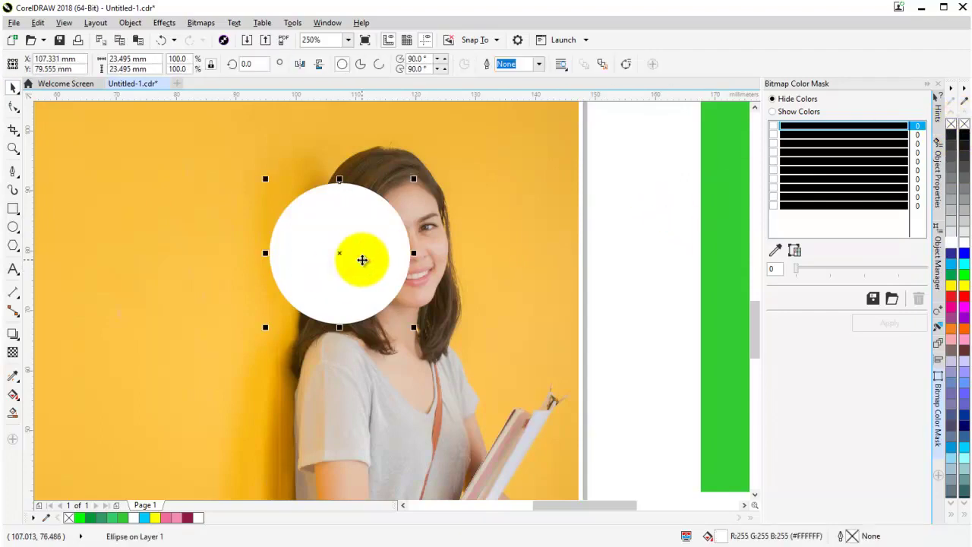
- Apply a linear gradient transparency to the white circle, fading from its left side toward the woman's face
left_click(12, 353)
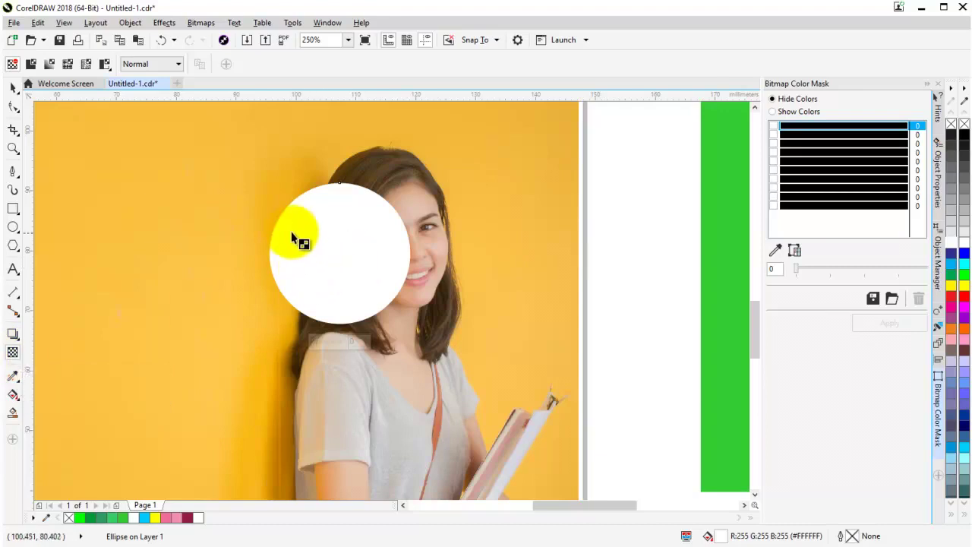
left_click_drag(292, 252, 478, 202)
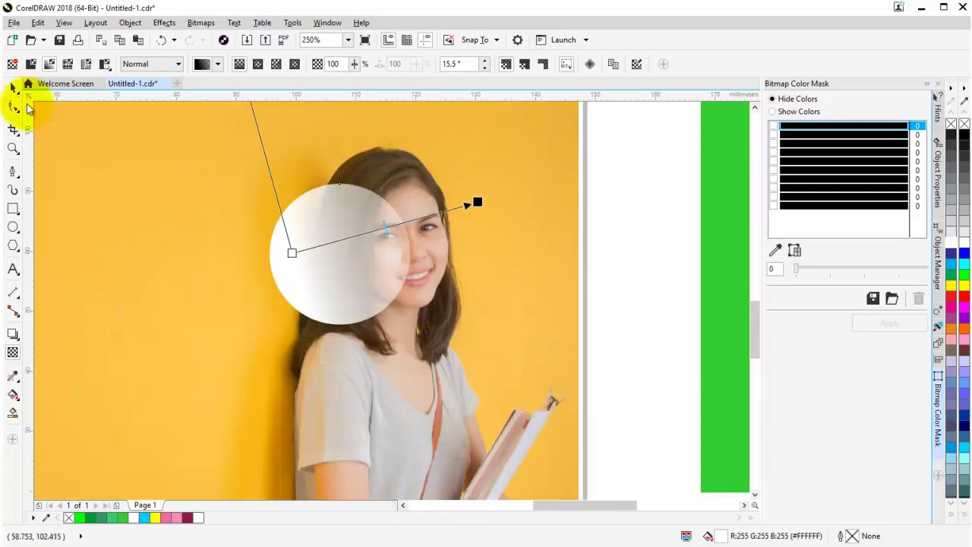
left_click(12, 89)
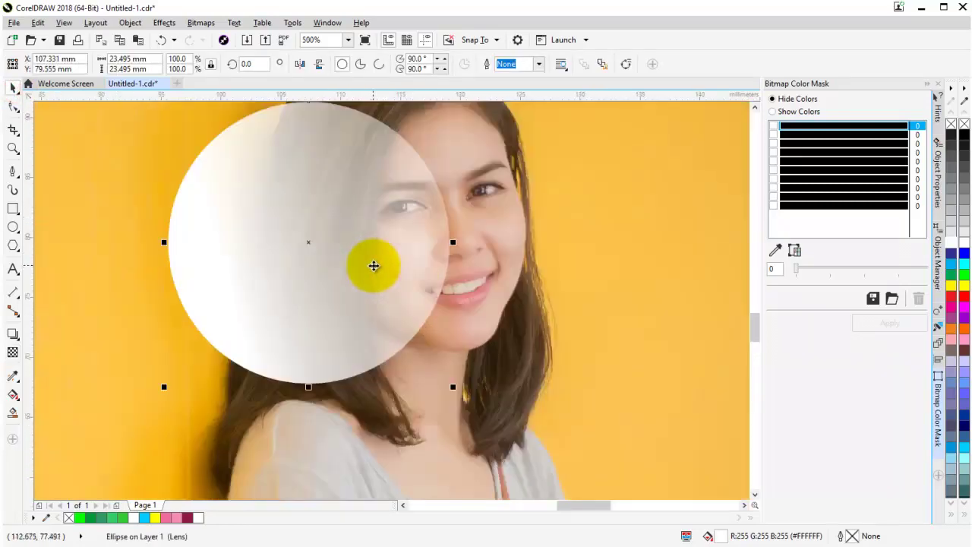
left_click(373, 268)
- Try moving the transparency gradient's start point outward to the lower left of the circle, and undo the change
left_click(12, 351)
left_click(293, 257)
left_click_drag(293, 254, 203, 322)
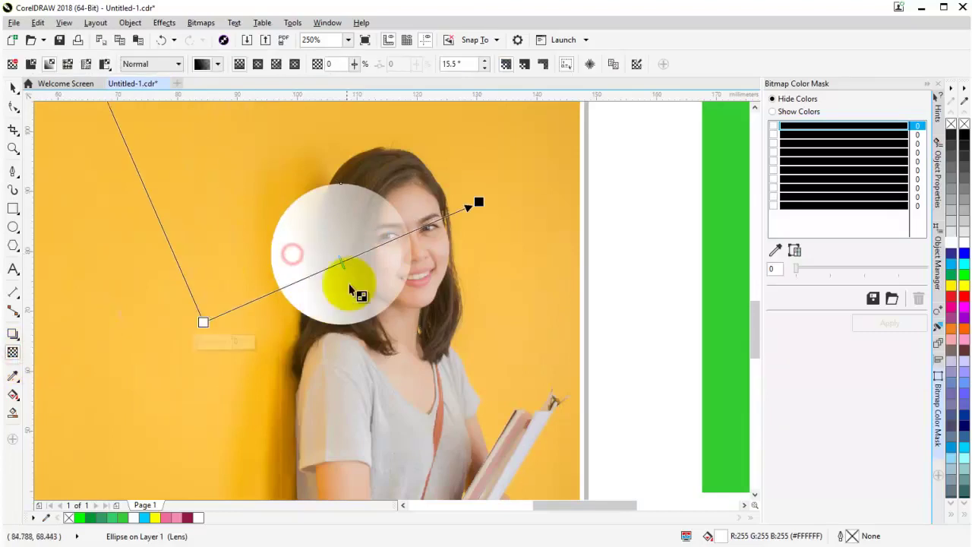
left_click(12, 89)
scroll(241, 198, "down", 1)
left_click(449, 231)
scroll(274, 216, "up", 1)
left_click(275, 219)
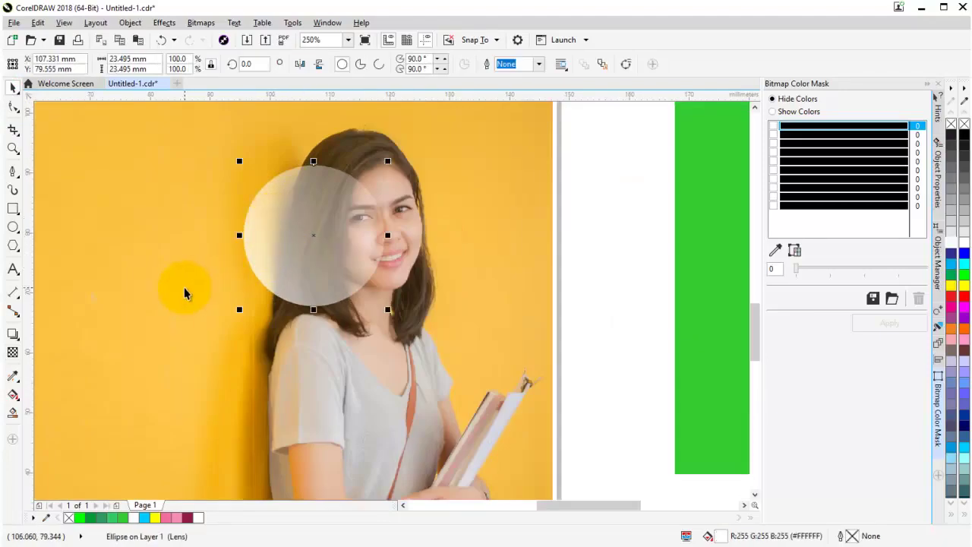
key("ctrl+z")
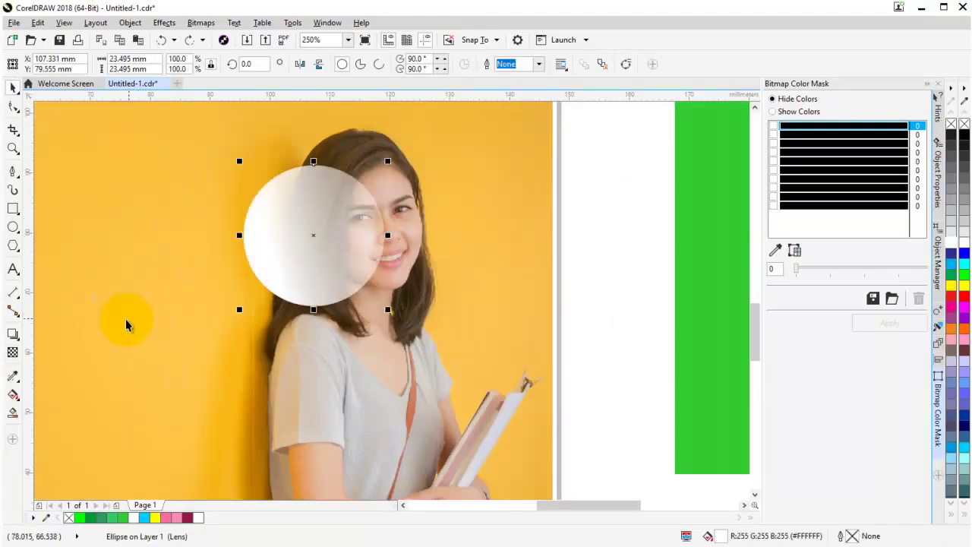
- Sample the photo's yellow background colour #FCC445 with the Color Eyedropper and apply it to the transparent circle
left_click(13, 376)
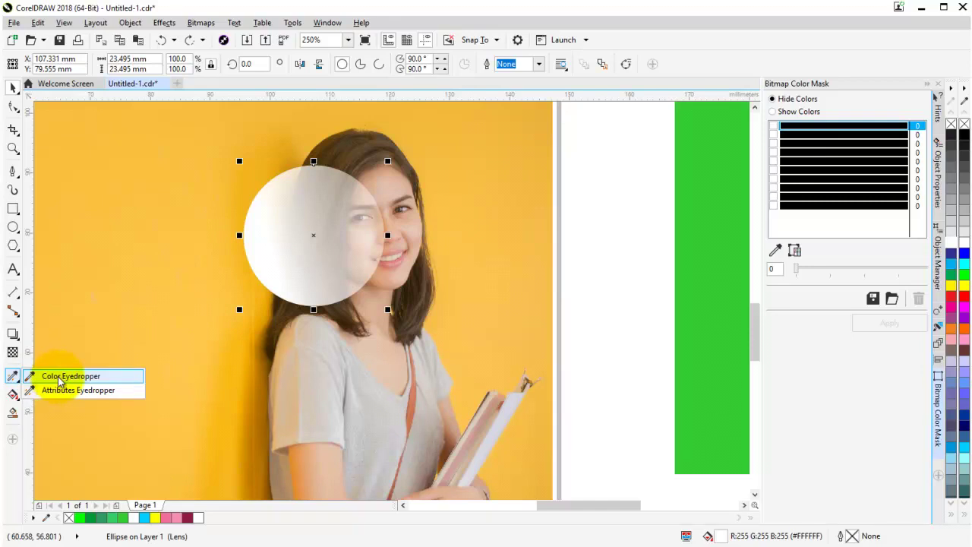
left_click(60, 377)
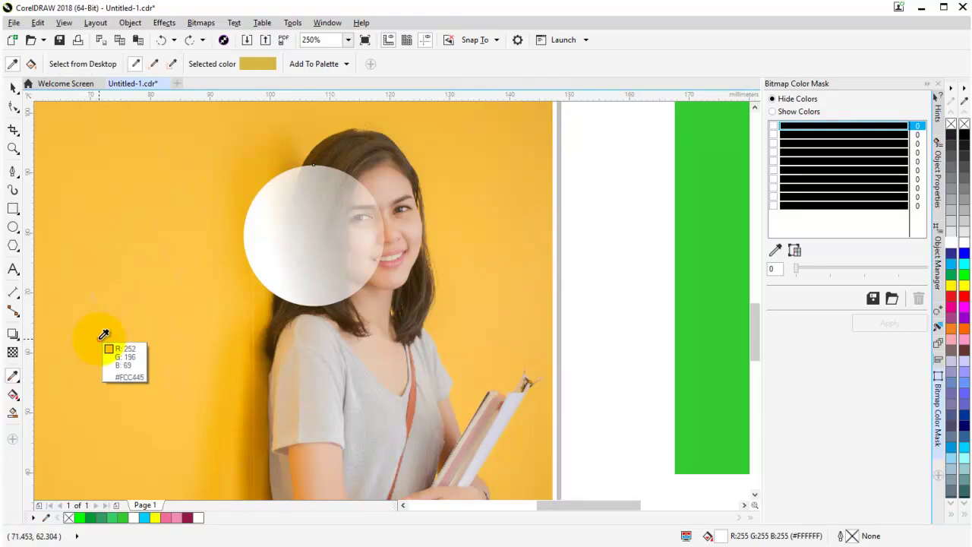
left_click(101, 336)
left_click(260, 255)
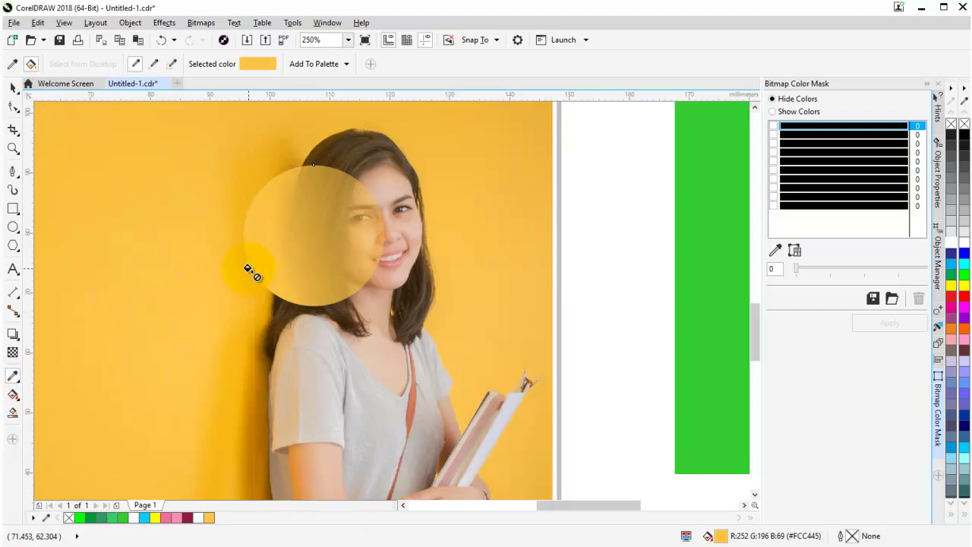
left_click(13, 88)
scroll(301, 262, "down", 2)
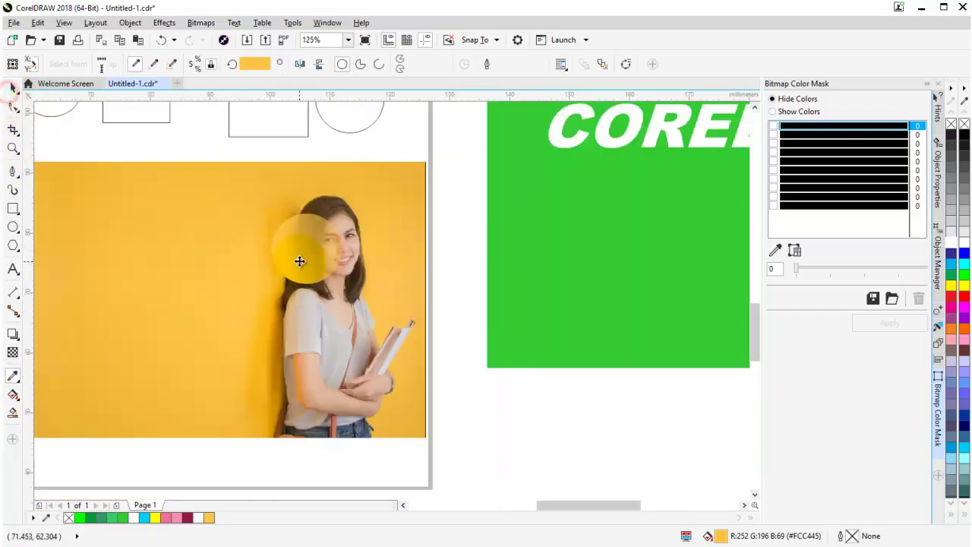
scroll(301, 261, "down", 1)
scroll(292, 249, "up", 1)
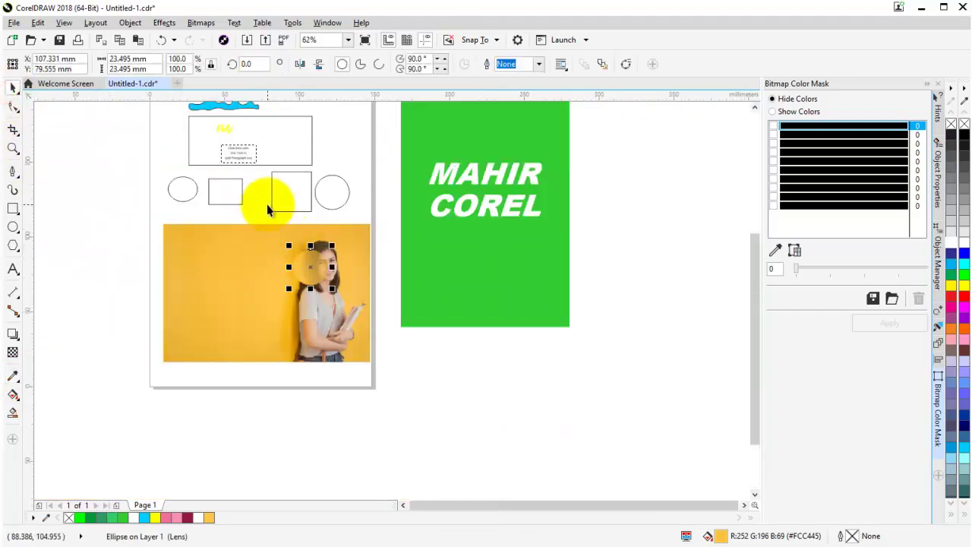
left_click_drag(266, 206, 266, 223)
scroll(291, 265, "up", 1)
scroll(289, 266, "down", 1)
scroll(289, 266, "up", 1)
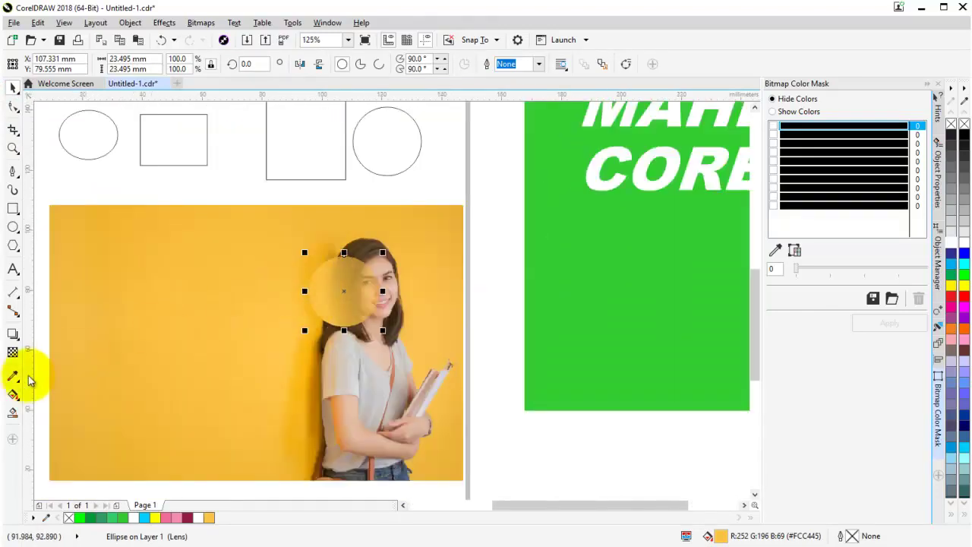
left_click(14, 377)
left_click(13, 394)
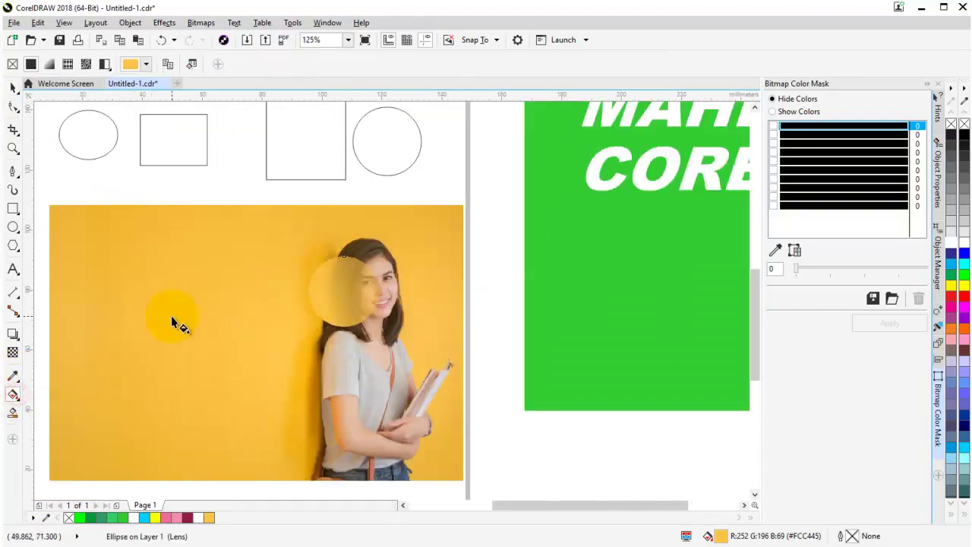
left_click(12, 396)
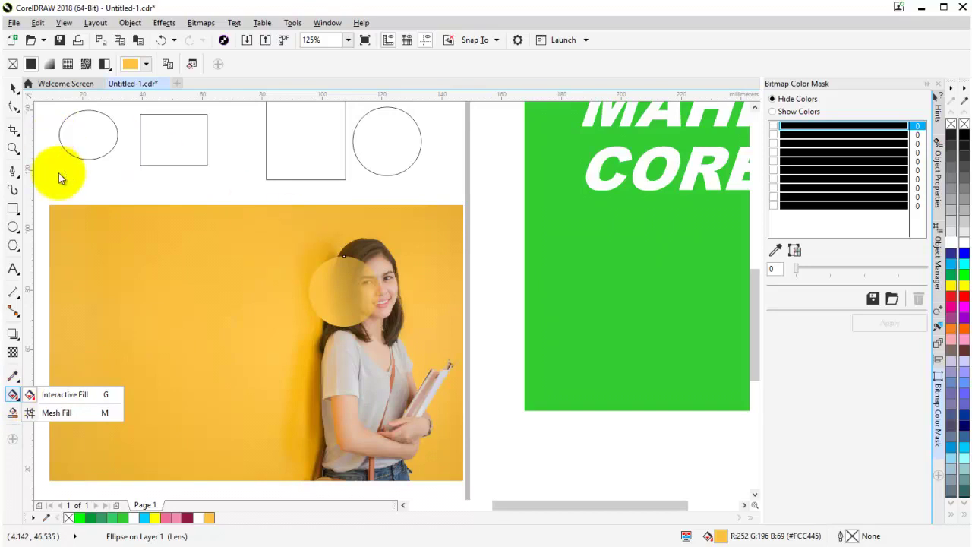
left_click(12, 91)
left_click(12, 89)
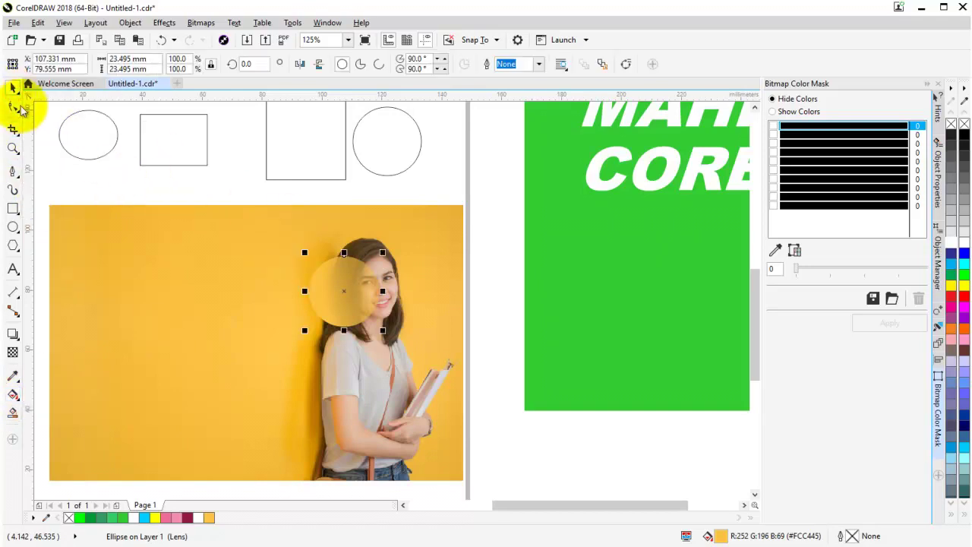
- Enlarge the transparent circle proportionally to about 68.9 mm in diameter and place it over the yellow area beside the woman
left_click(238, 210)
left_click(344, 292)
left_click_drag(303, 331, 122, 461)
left_click_drag(261, 381, 212, 358)
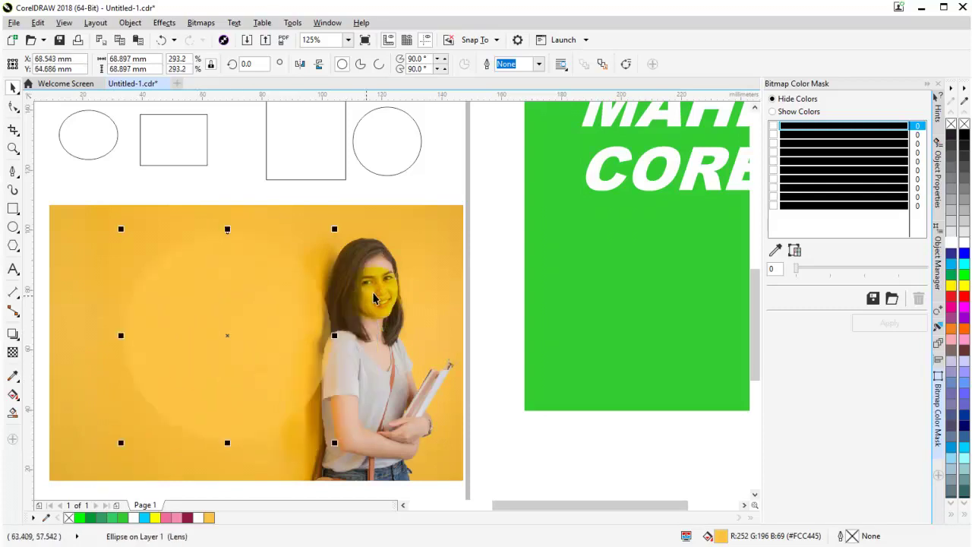
- Remove the transparency from the enlarged circle and fill it with solid red #FF0000
left_click(12, 352)
left_click(12, 64)
left_click(13, 89)
left_click(199, 196)
left_click(247, 278)
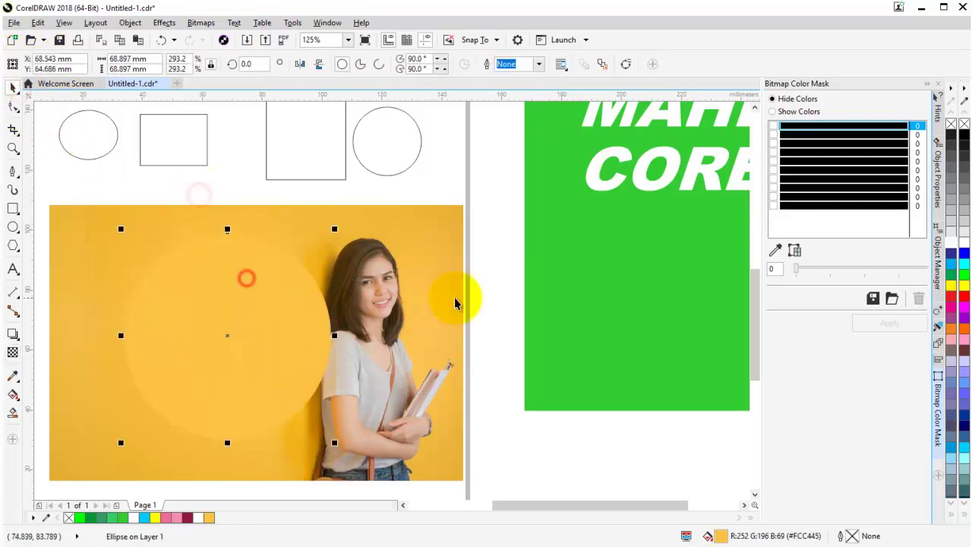
left_click(951, 296)
scroll(553, 303, "left", 1)
left_click(562, 310)
left_click(344, 331)
- Apply a linear fountain fill to the circle, running from red near its lower edge up to white near its upper edge
left_click(13, 394)
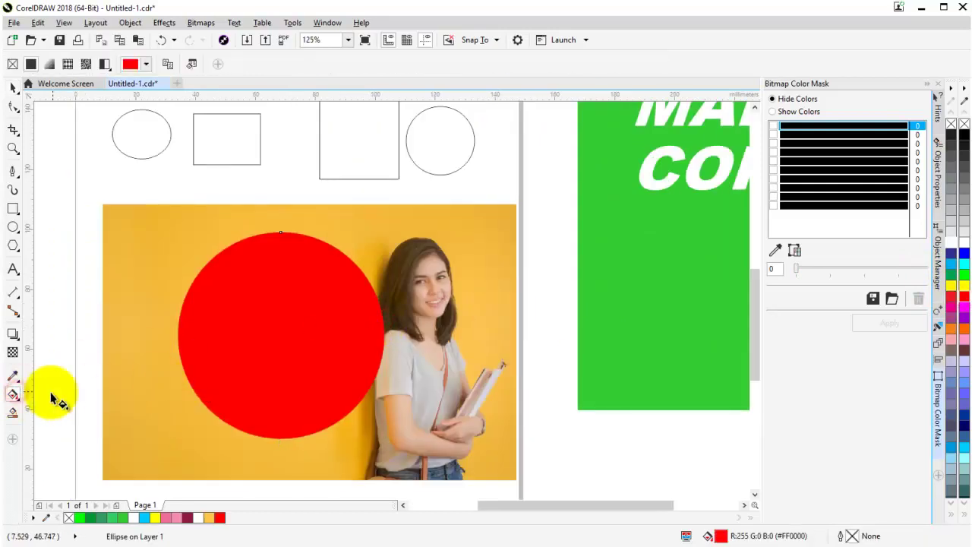
left_click_drag(274, 398, 299, 258)
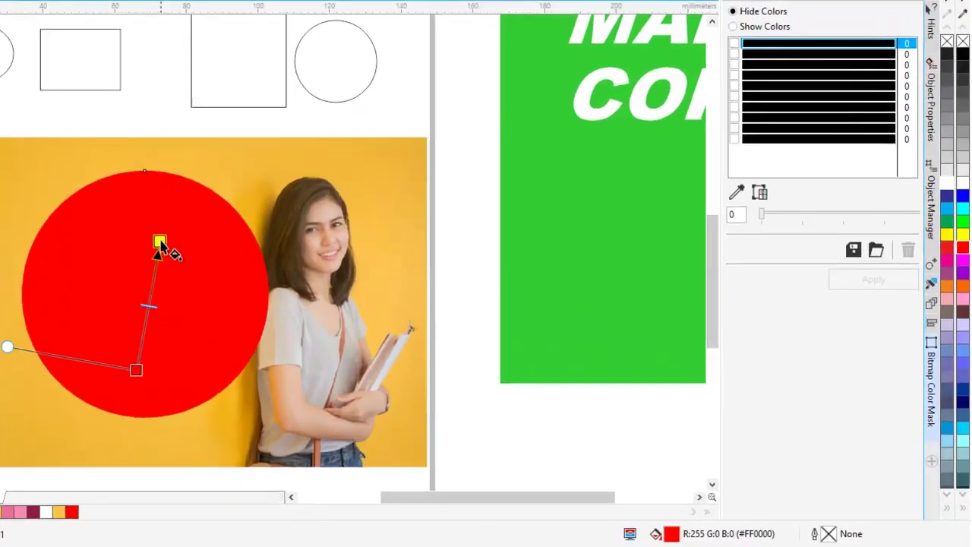
left_click_drag(165, 205, 164, 203)
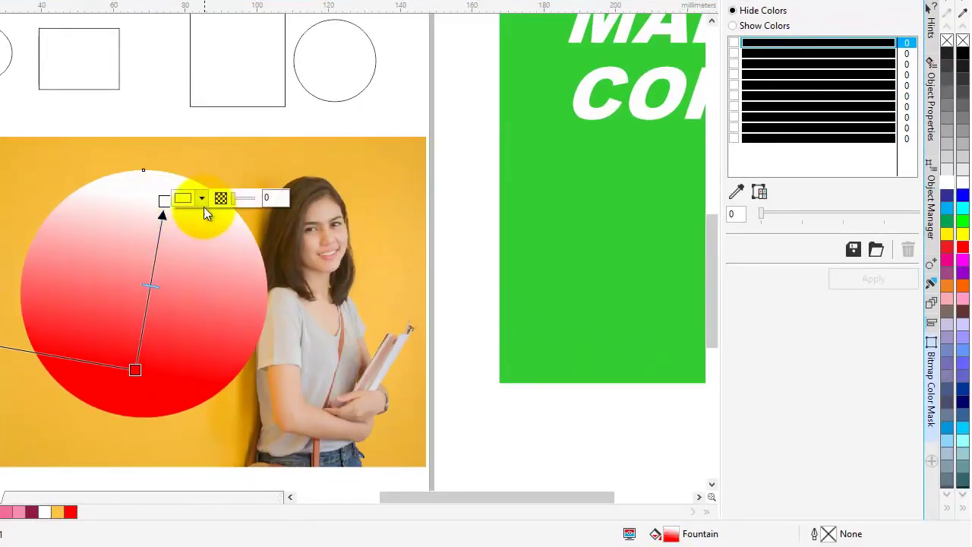
- Set the fountain fill's upper colour node to yellow #FFE500 using the RGB colour model
left_click(202, 199)
left_click(236, 262)
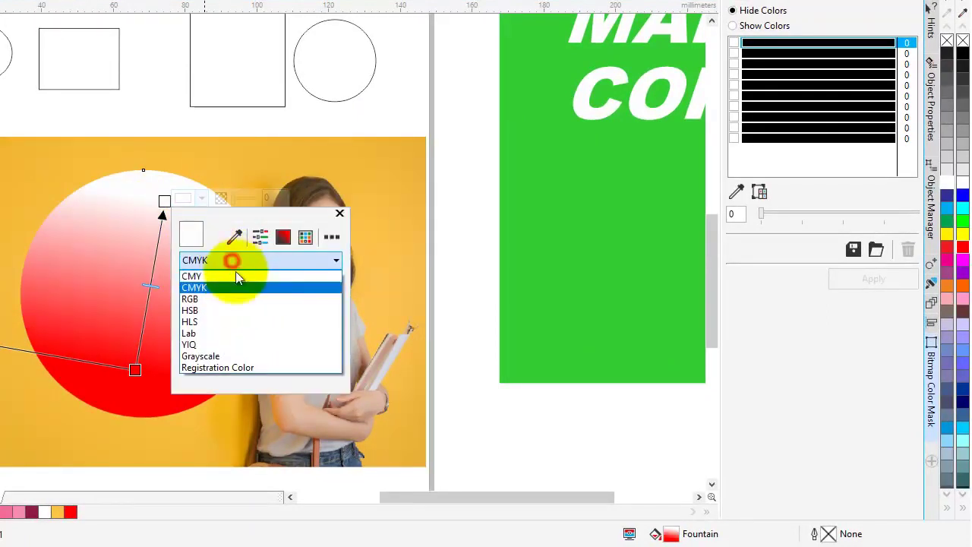
left_click(235, 304)
left_click(296, 352)
left_click_drag(267, 314, 291, 269)
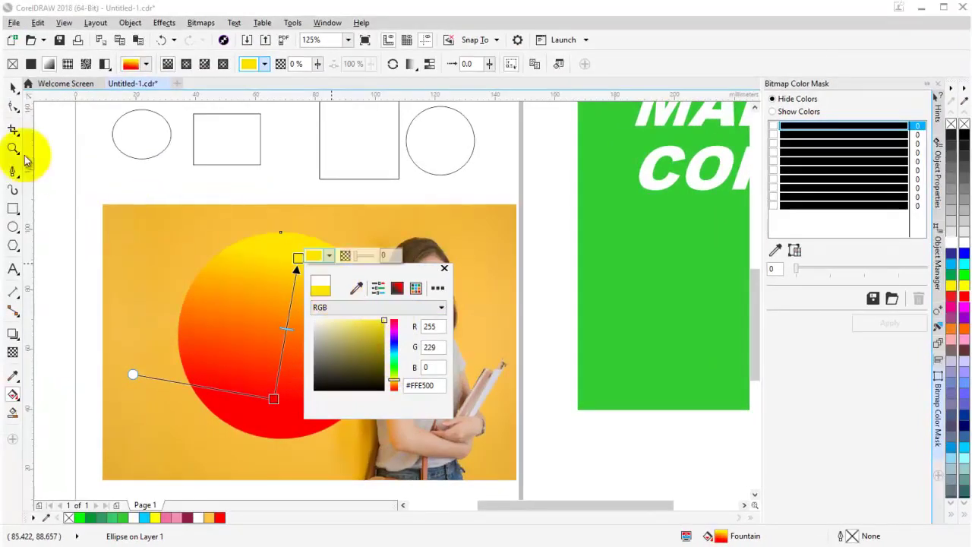
left_click(12, 90)
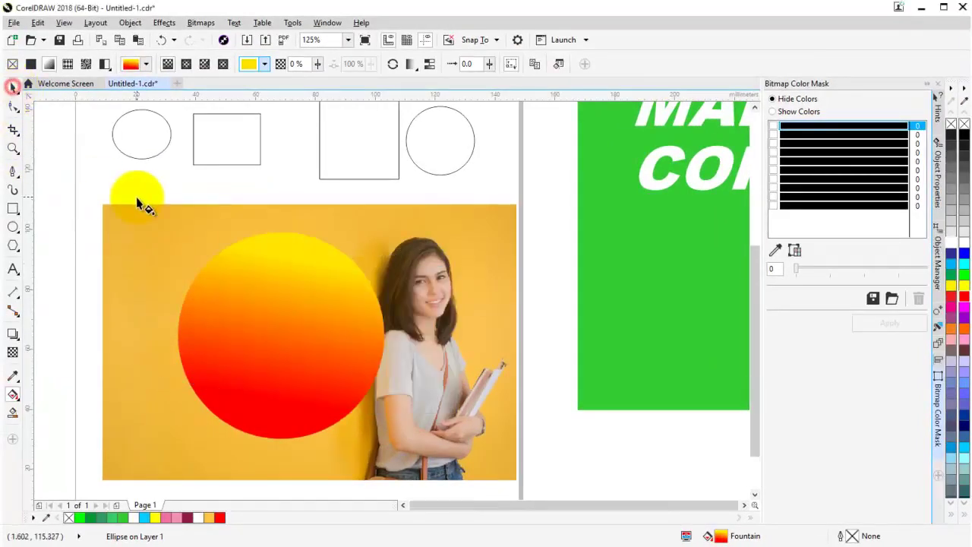
left_click(7, 89)
left_click(290, 197)
left_click(282, 269)
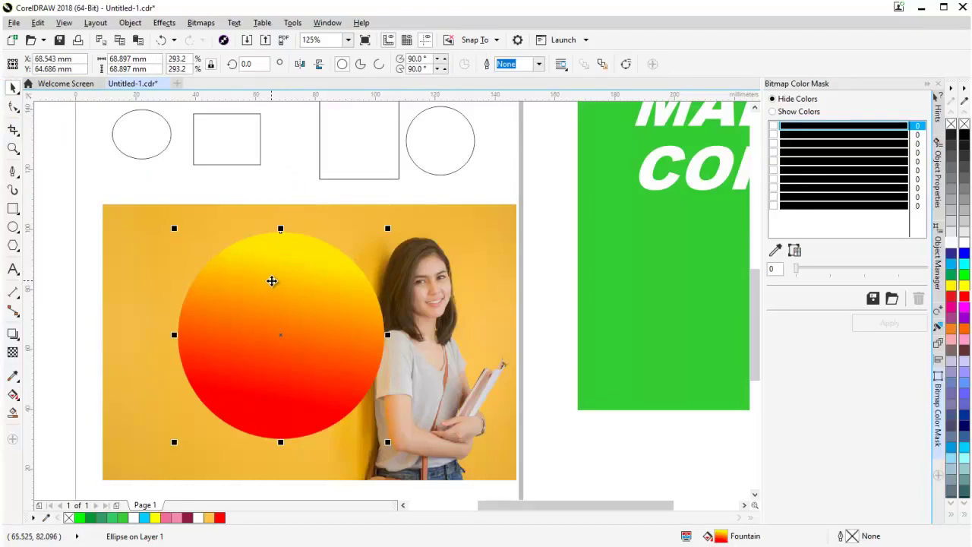
- Try the elliptical, conical and rectangular fountain fill types on the circle, and settle on the elliptical type
left_click(12, 397)
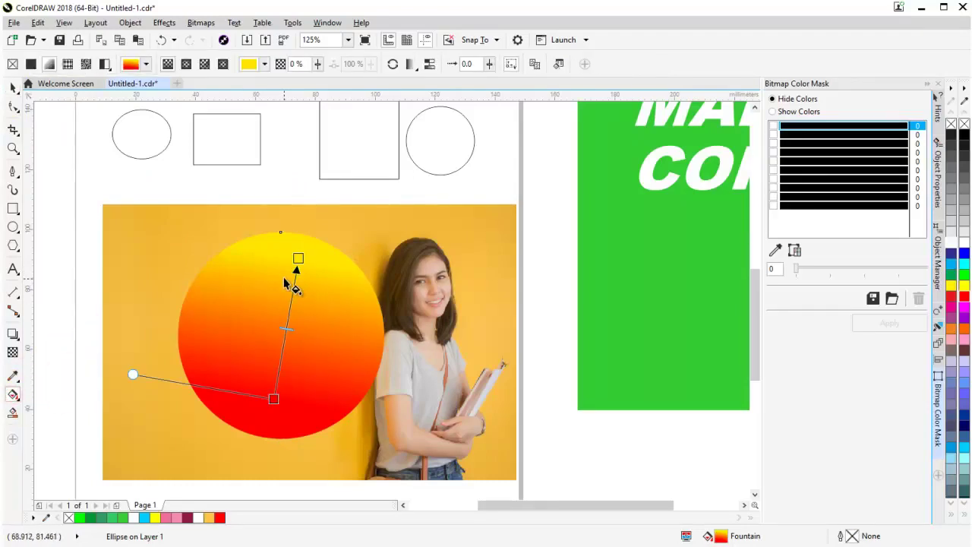
left_click(186, 65)
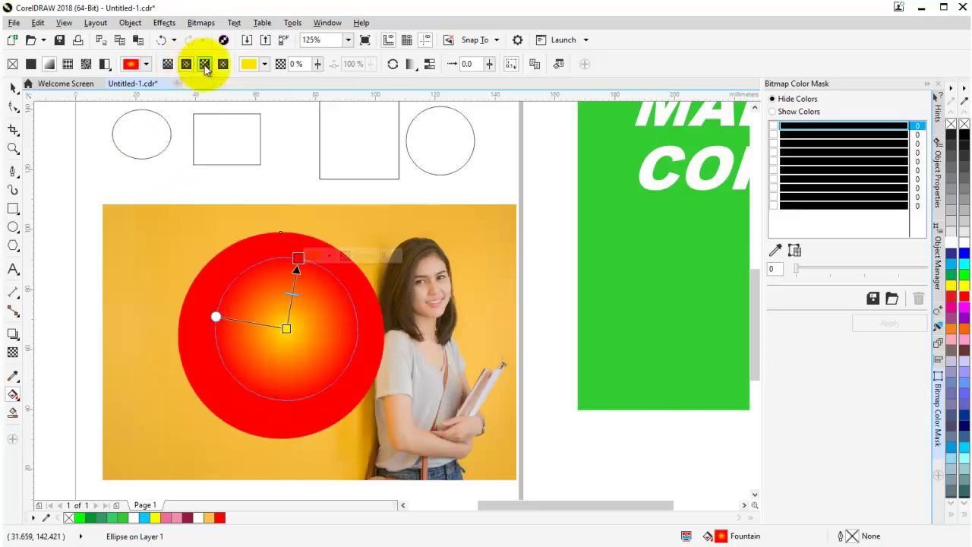
left_click(205, 64)
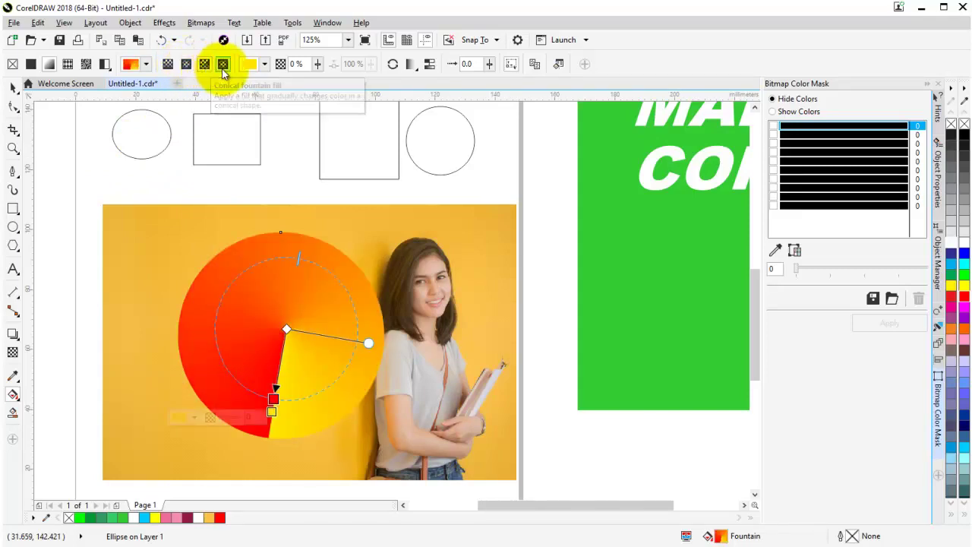
left_click(222, 65)
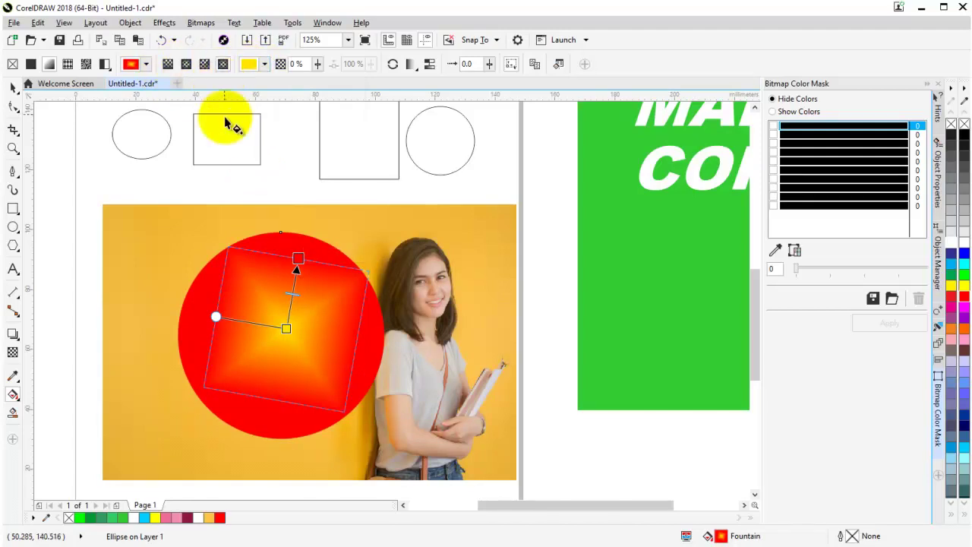
left_click(185, 65)
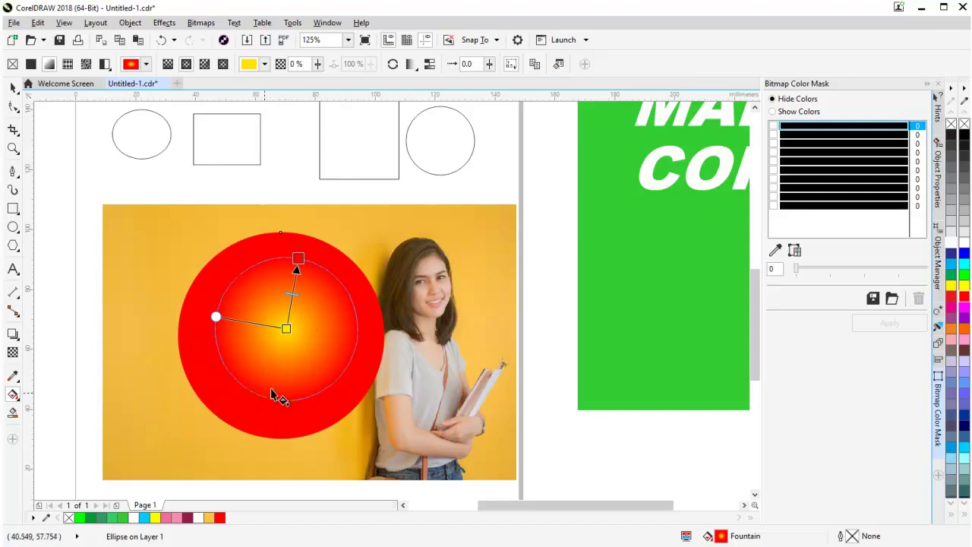
- Reverse the colours of the circle's elliptical fountain fill, and reverse them back
left_click(394, 65)
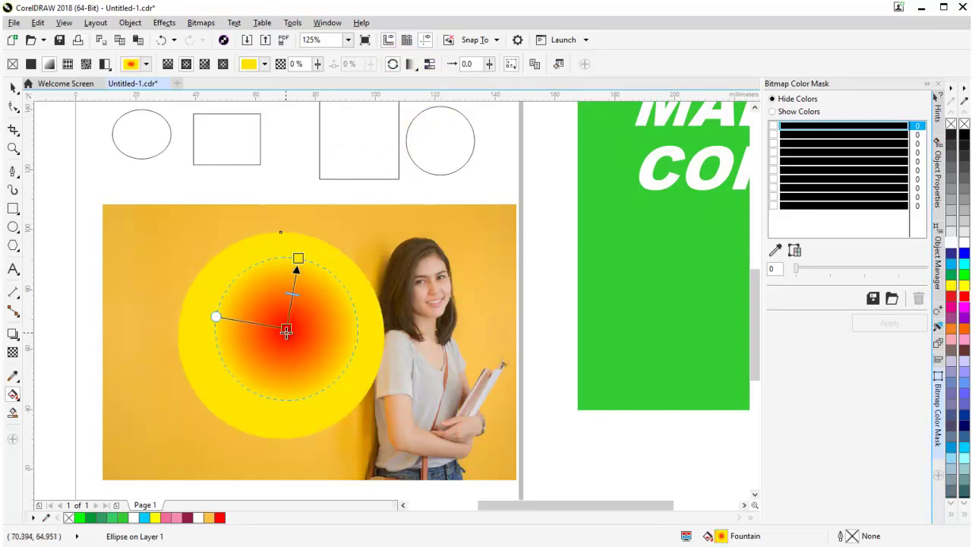
left_click(395, 63)
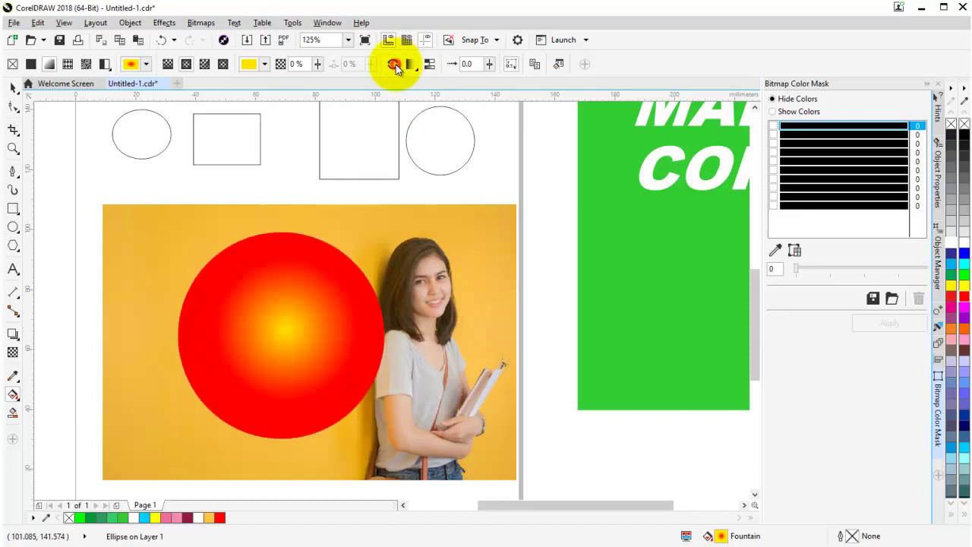
left_click(13, 88)
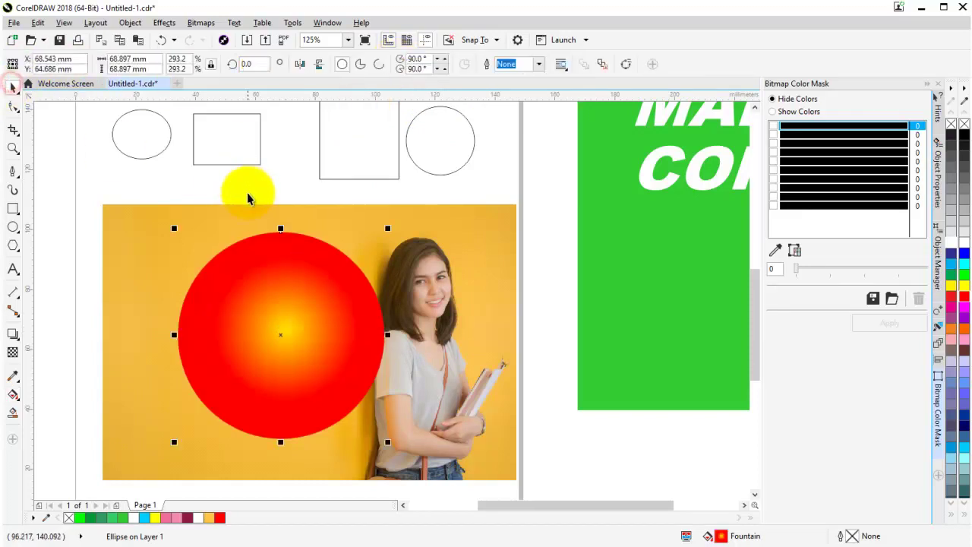
scroll(249, 195, "down", 1)
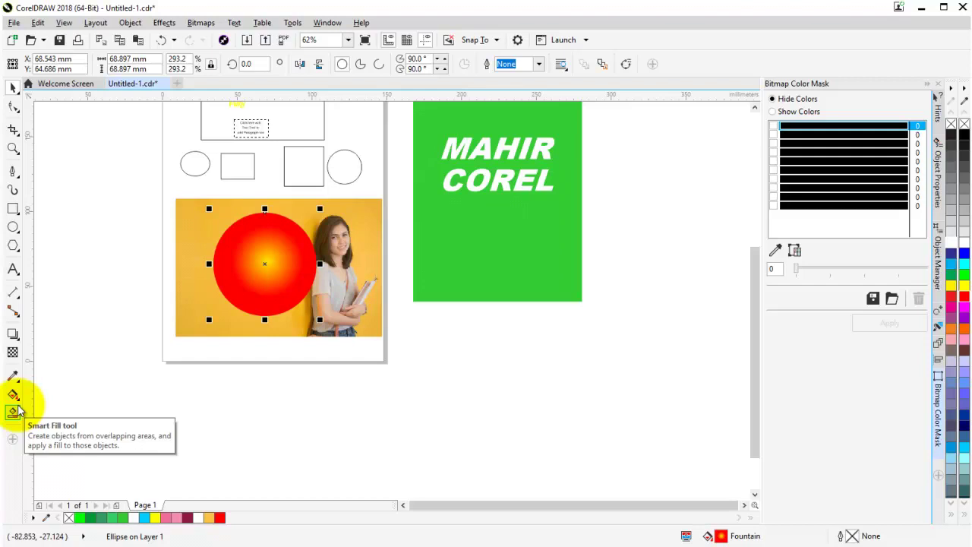
left_click(70, 346)
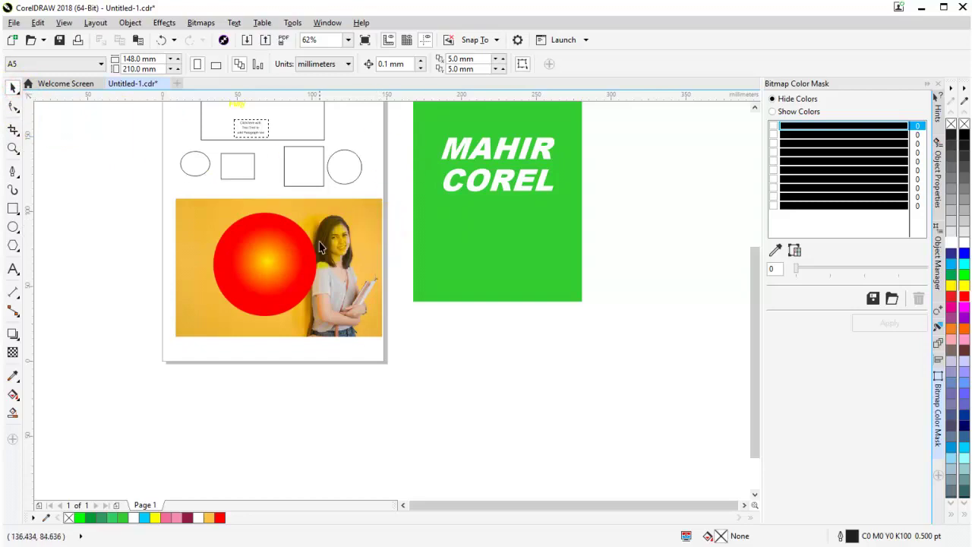
left_click(267, 259)
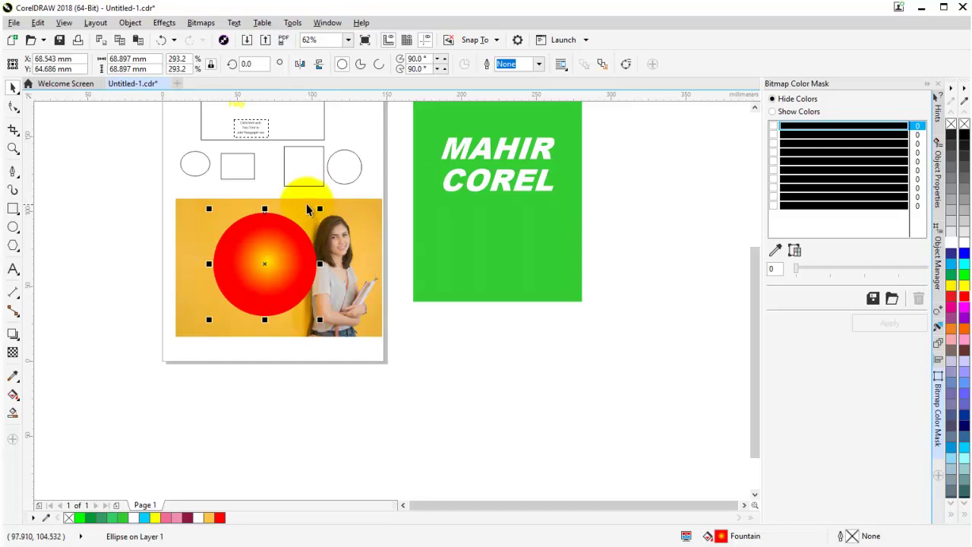
- Save the drawing, accepting that the Black Party font is not embedded
left_click(14, 22)
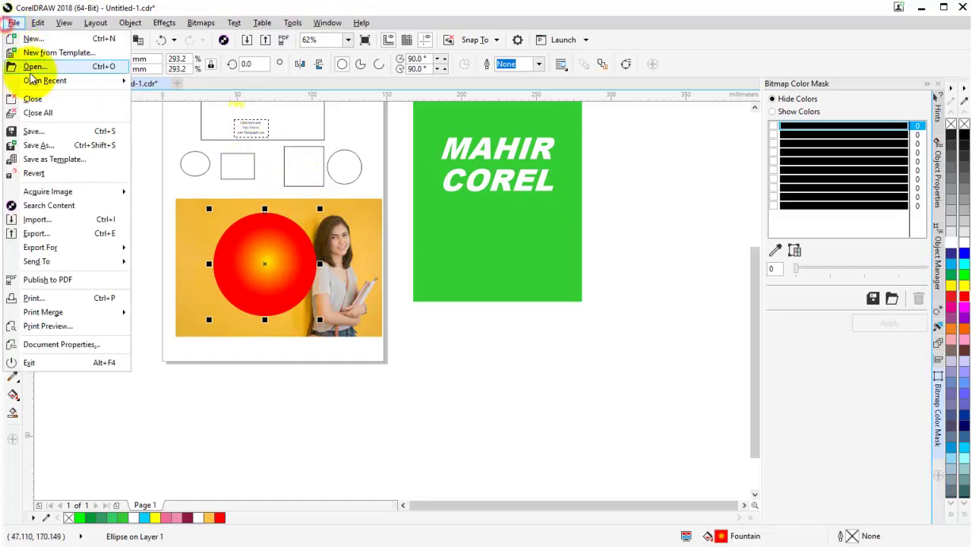
left_click(54, 130)
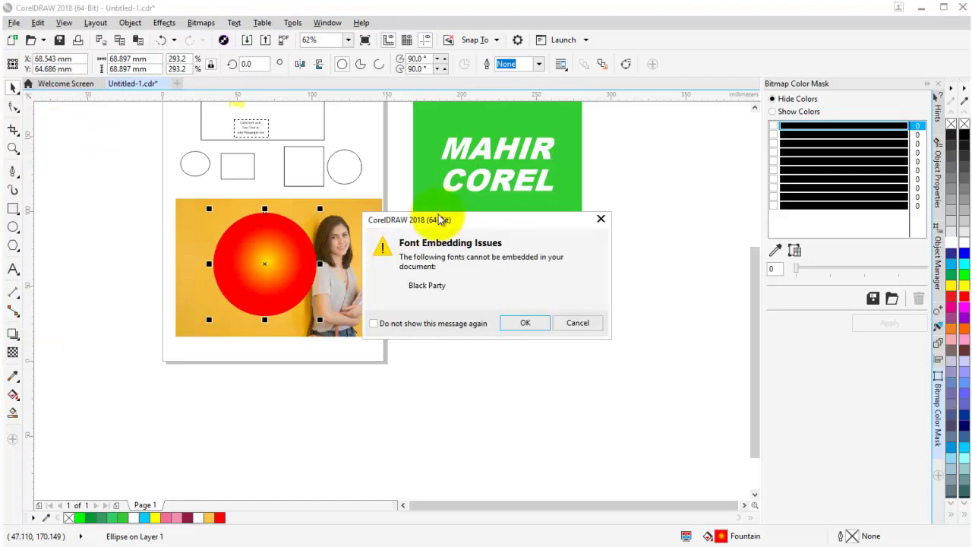
left_click(548, 324)
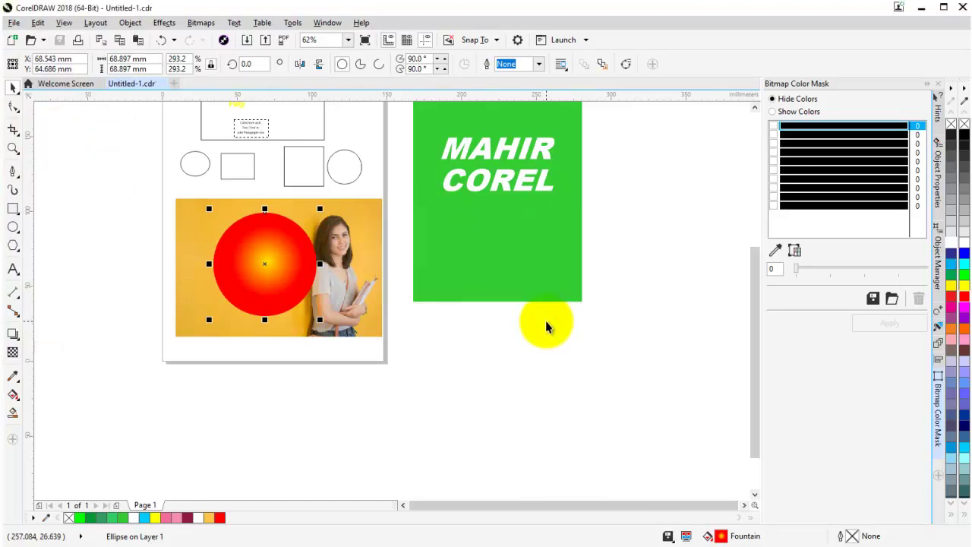
left_click(408, 312)
scroll(408, 312, "down", 1)
scroll(384, 280, "up", 1)
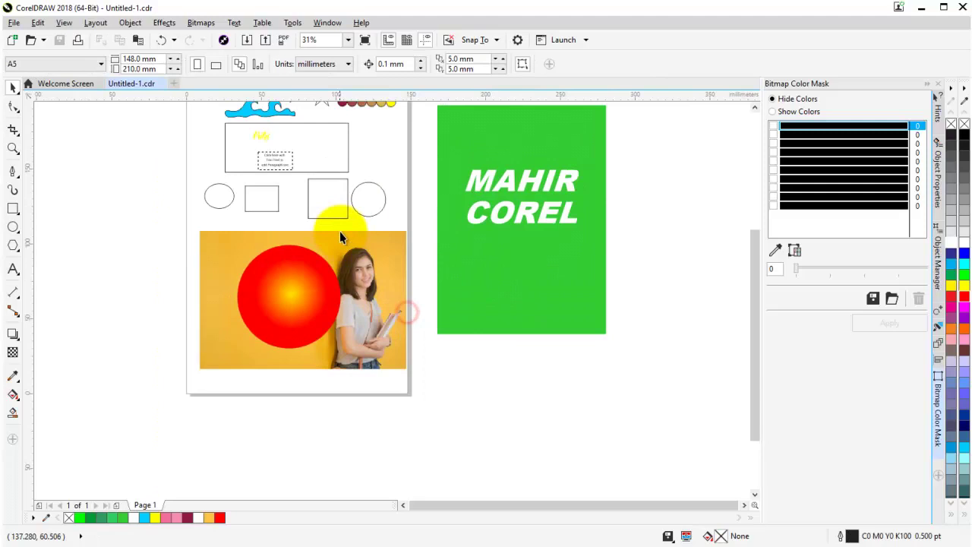
- Delete the small yellow text inside the wide rectangle above the shapes and save the drawing again
left_click(261, 138)
key("Delete")
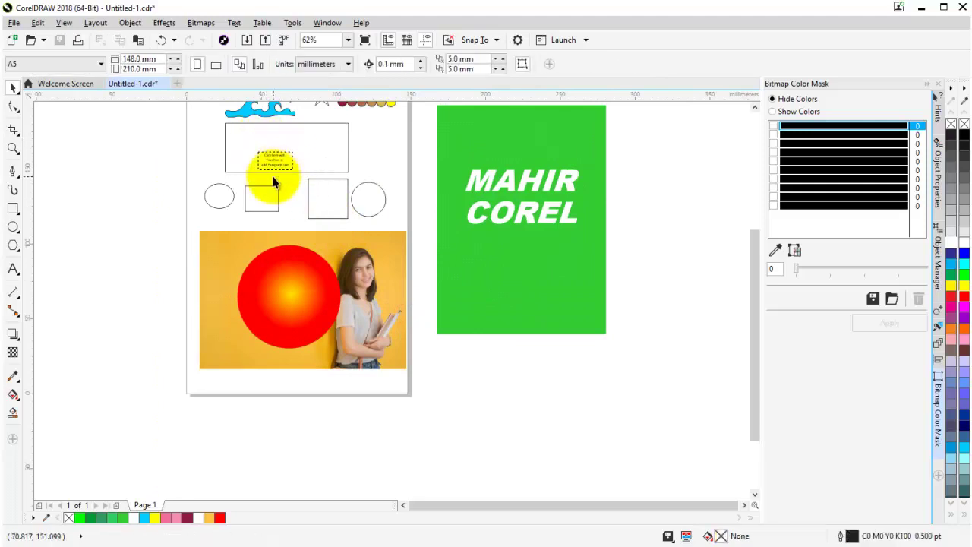
left_click(14, 22)
left_click(43, 133)
left_click(13, 22)
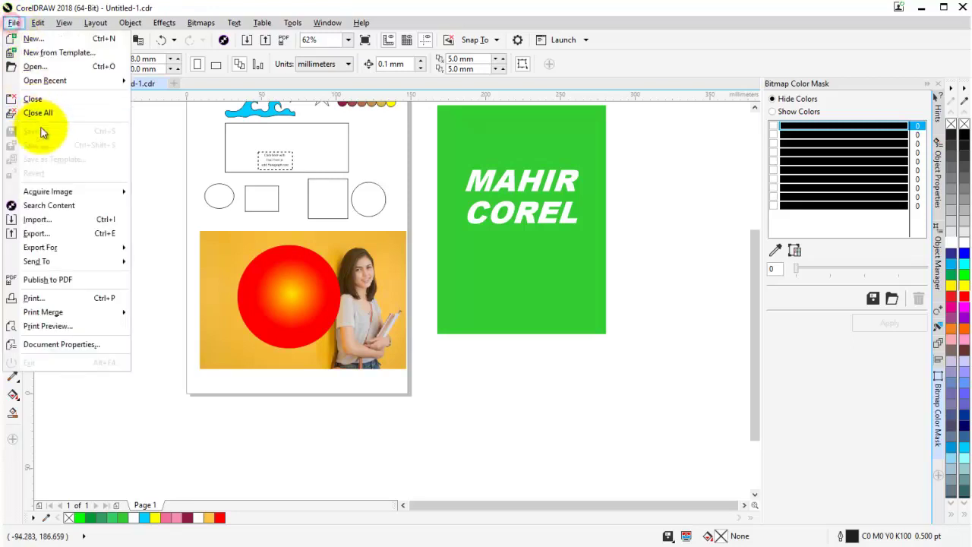
left_click(202, 154)
scroll(193, 153, "down", 1)
scroll(193, 153, "up", 1)
- Save the drawing as Untitled-1 in CDR format, Version 20.0 (2018), with embedded fonts and colour profiles, replacing the existing file
left_click(14, 22)
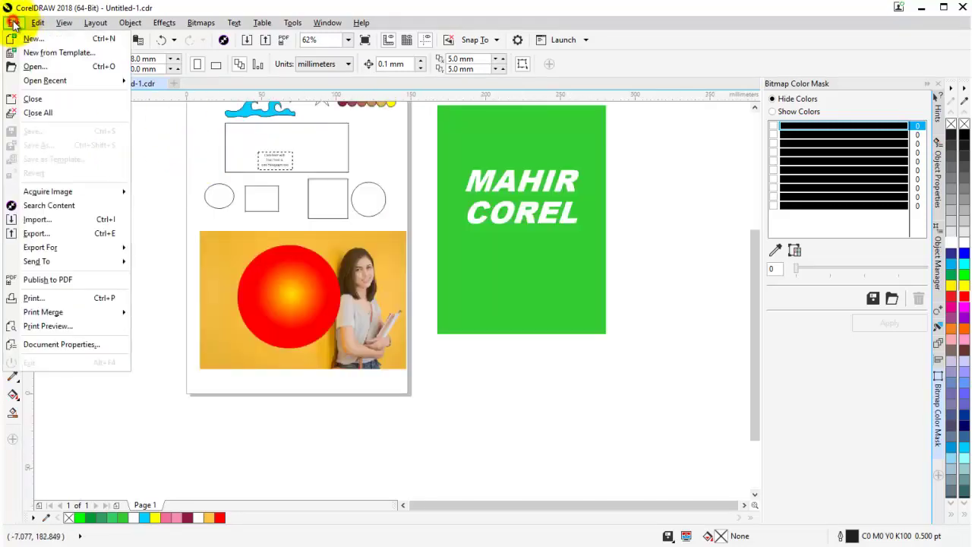
left_click(46, 145)
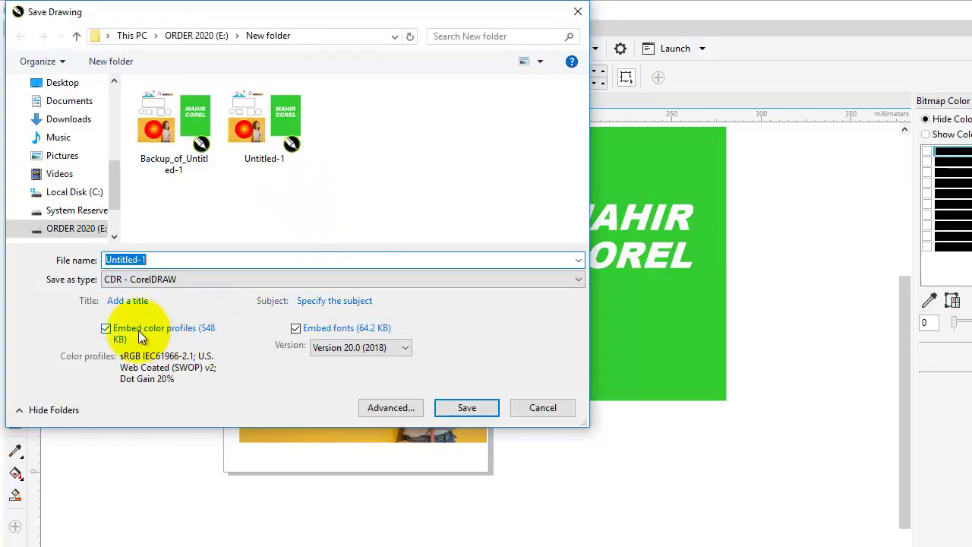
left_click(391, 351)
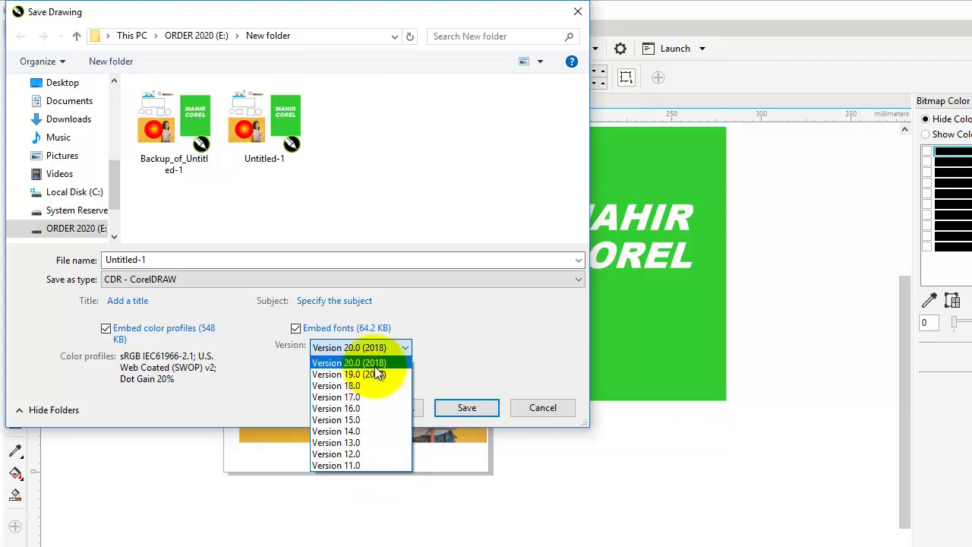
left_click(374, 363)
left_click(463, 408)
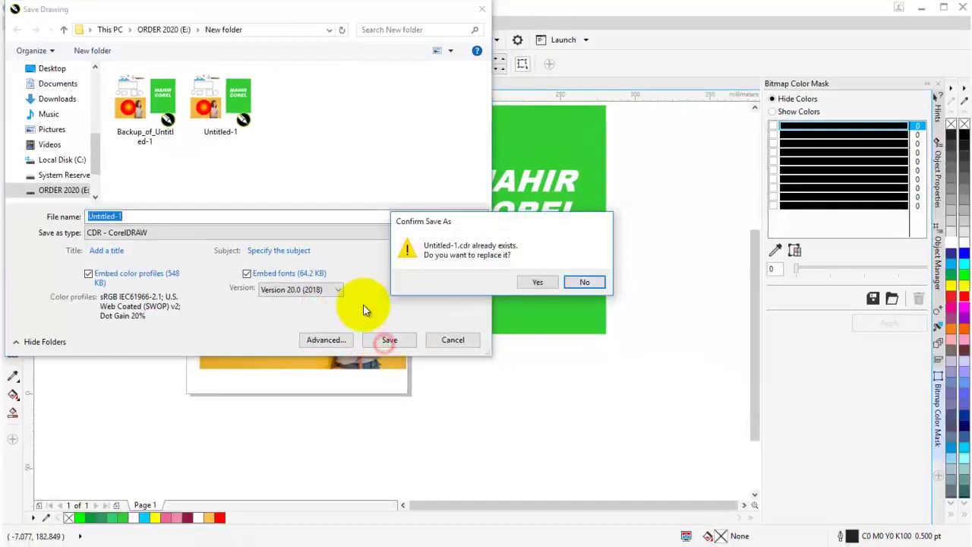
left_click(539, 281)
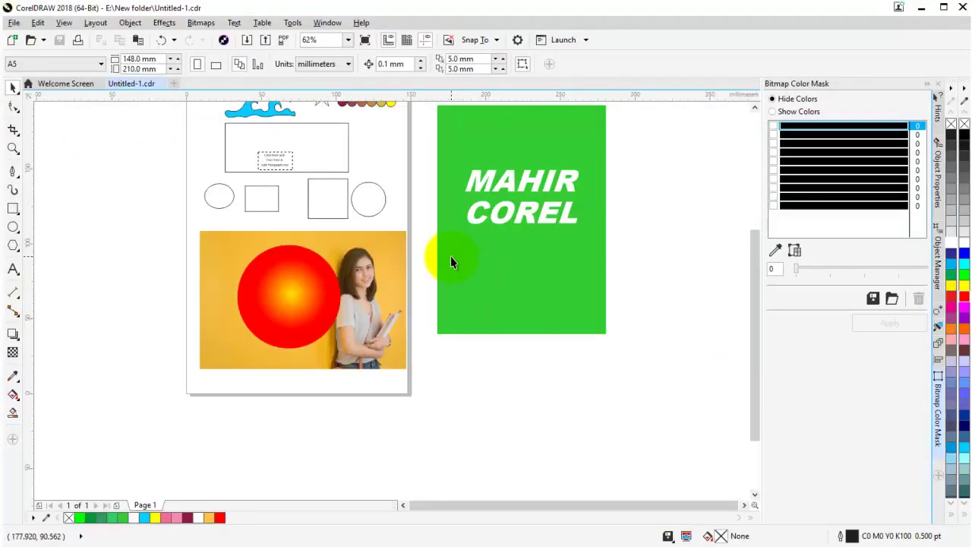
- Start exporting the drawing as Untitled-1 in the JPG - JPEG Bitmaps format and proceed to the JPEG export settings
scroll(401, 272, "up", 2)
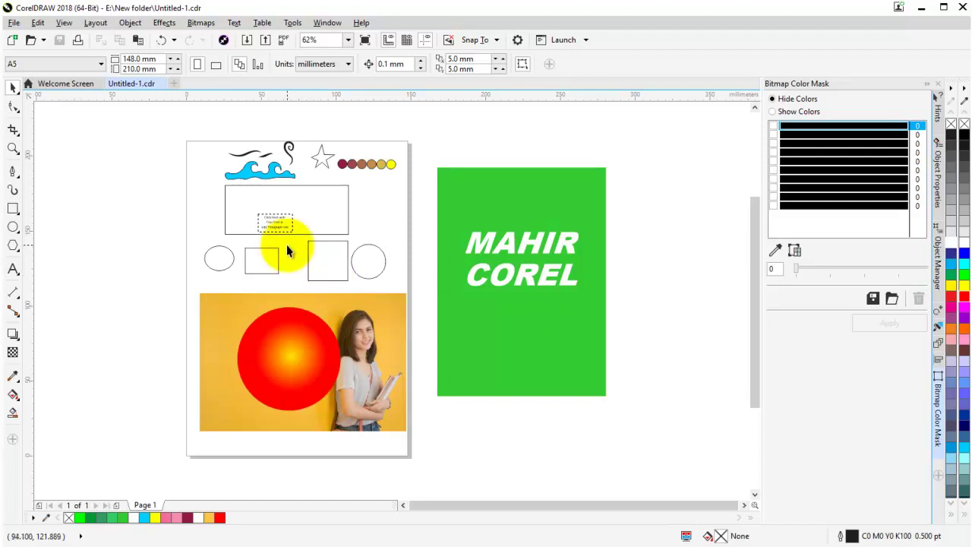
left_click(14, 22)
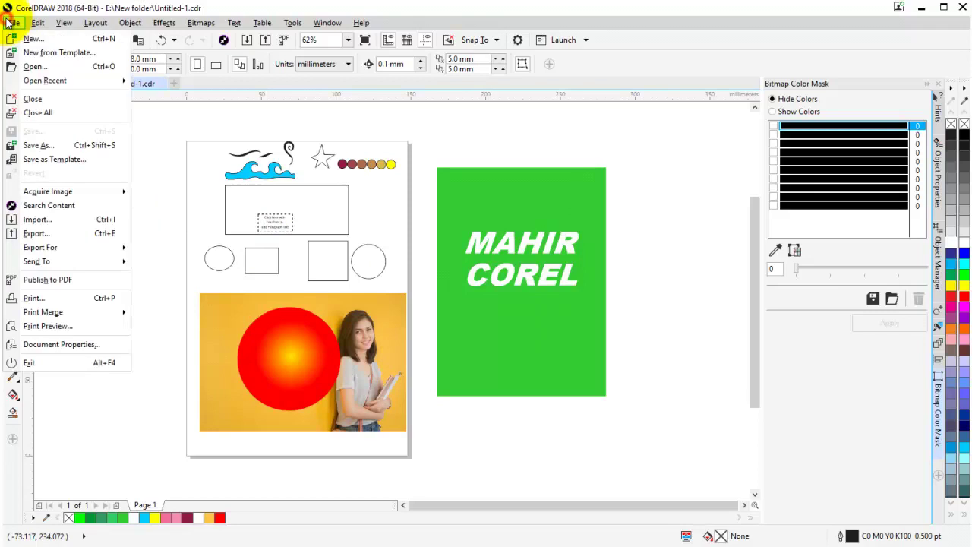
left_click(61, 237)
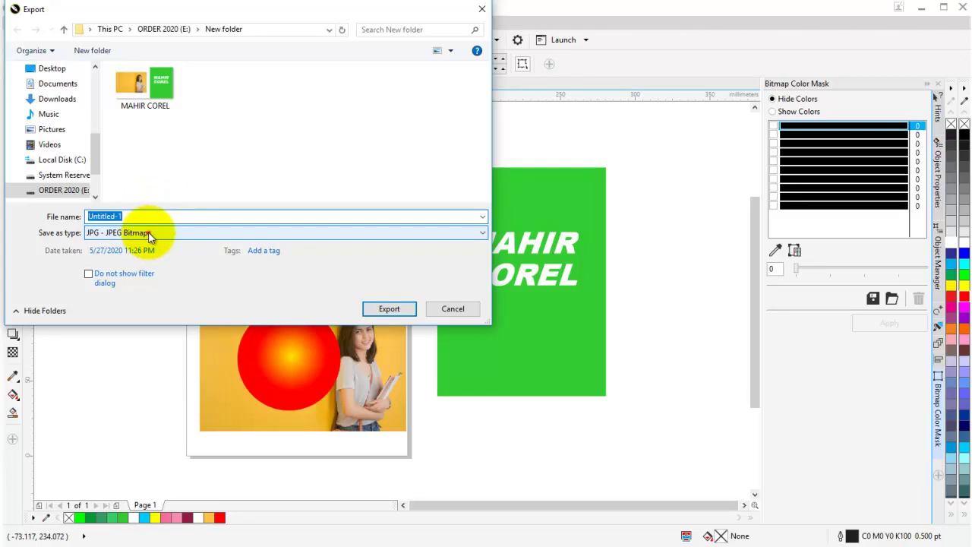
left_click(149, 237)
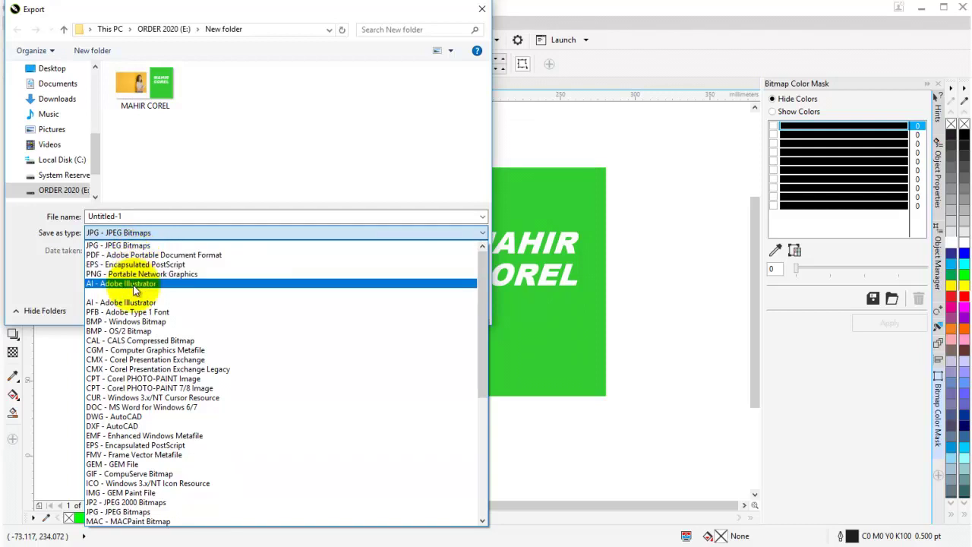
left_click(179, 199)
left_click(389, 308)
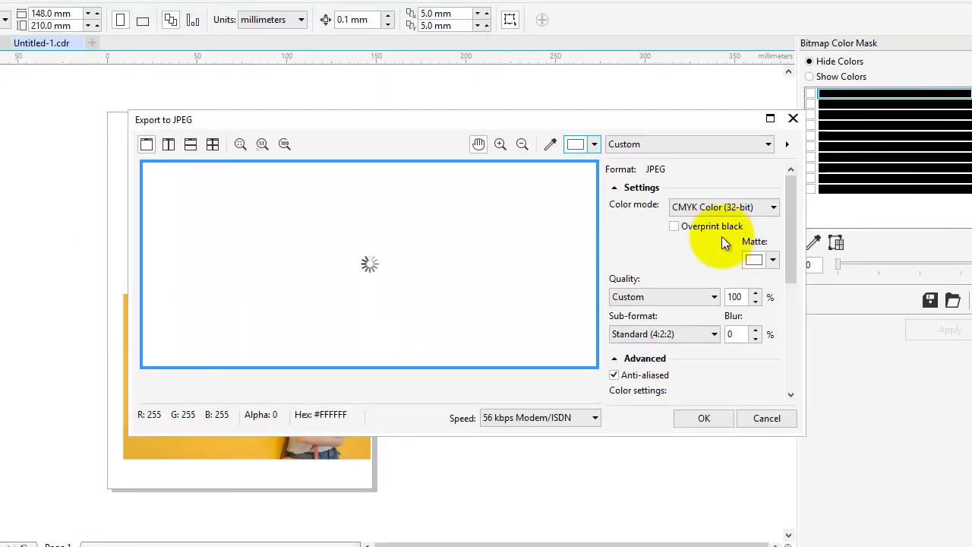
- Examine the colour modes available for the JPEG export, keeping CMYK Color (32-bit)
left_click_drag(788, 223, 789, 220)
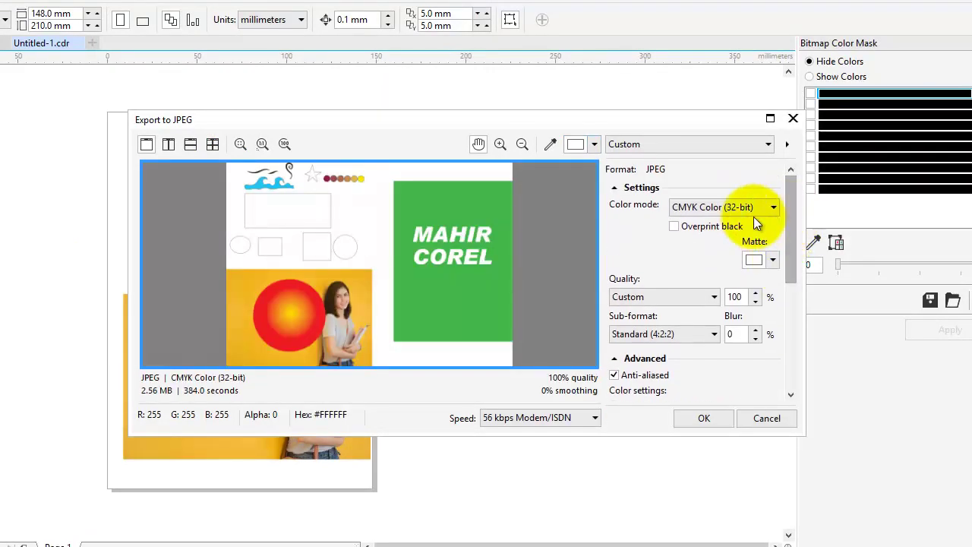
left_click(751, 213)
left_click(752, 212)
left_click(747, 210)
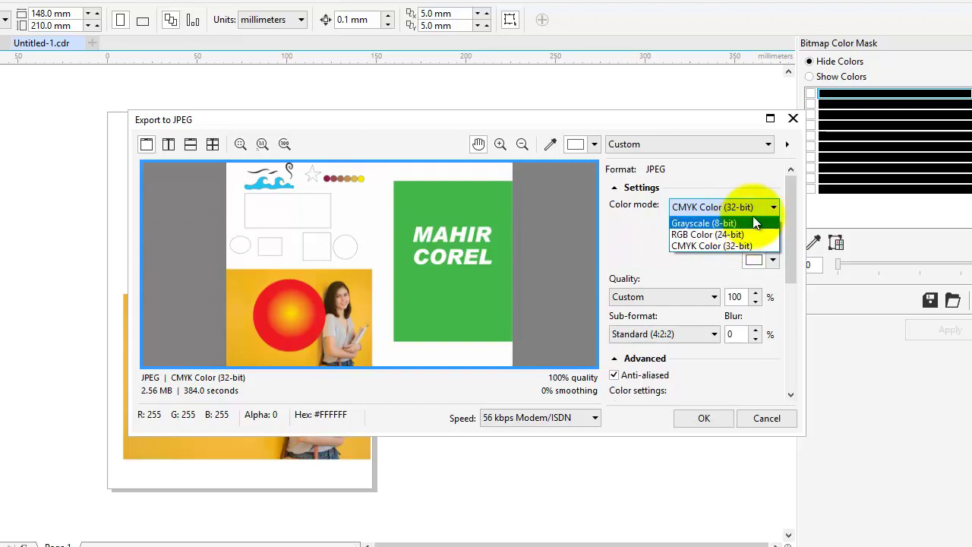
left_click(758, 209)
mouse_move(790, 249)
left_mouse_down()
mouse_move(790, 277)
mouse_move(791, 244)
left_mouse_up()
left_click(717, 208)
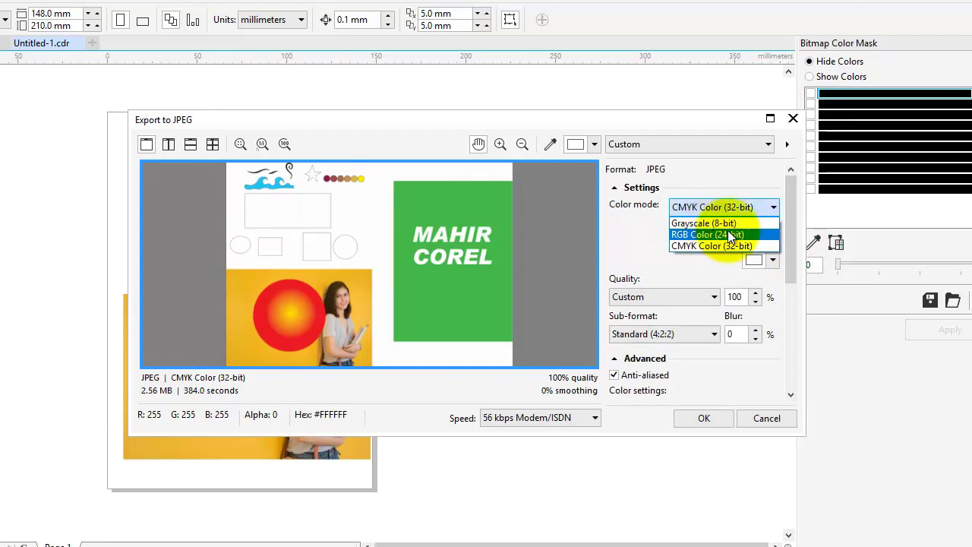
left_click(792, 215)
- Set the JPEG export units to pixels and the width to 1500 px, and complete the export
left_click_drag(788, 244, 785, 361)
left_click(720, 297)
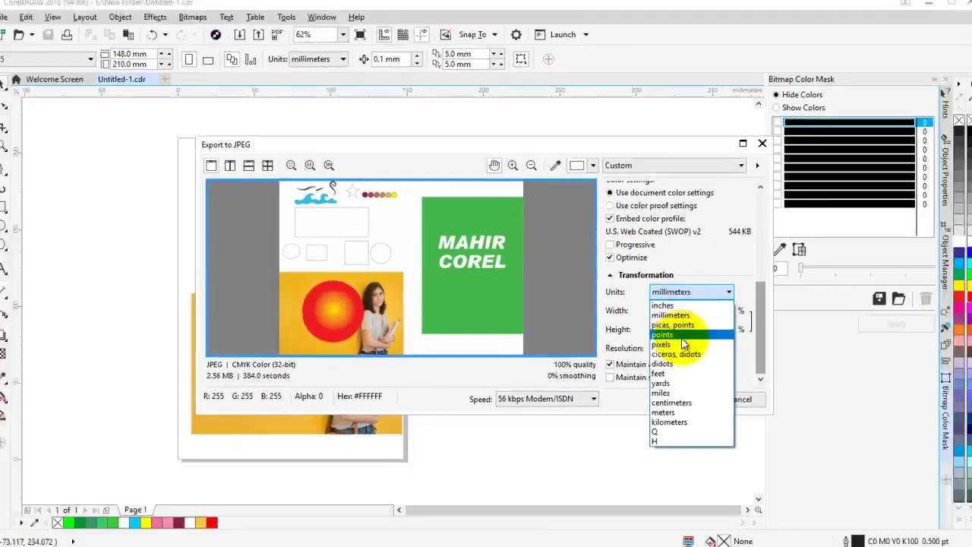
left_click(674, 354)
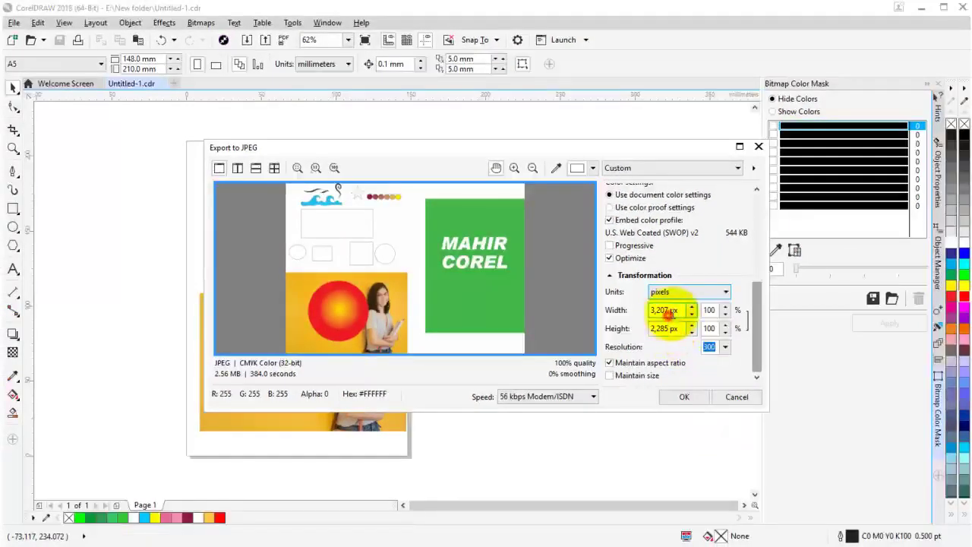
left_click_drag(682, 311, 642, 317)
type("1500")
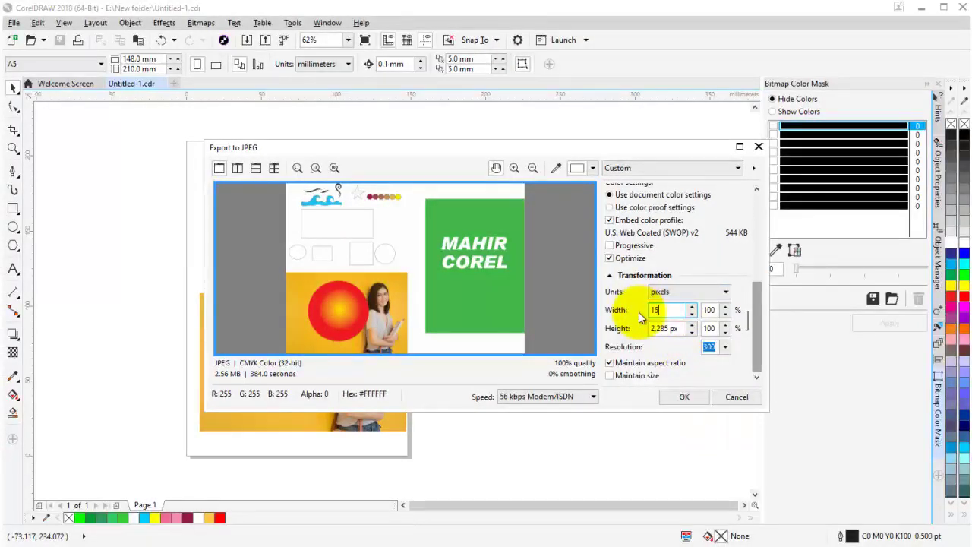
left_click(684, 395)
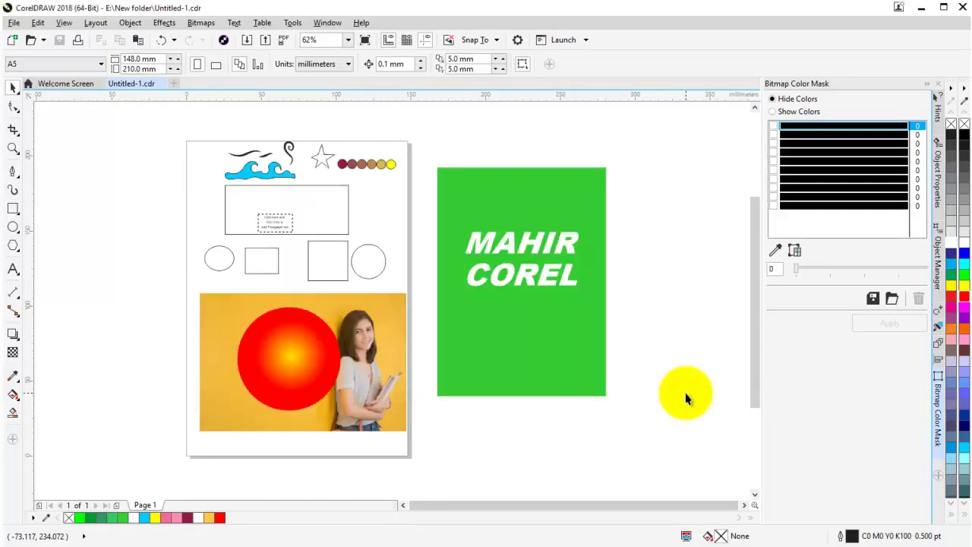